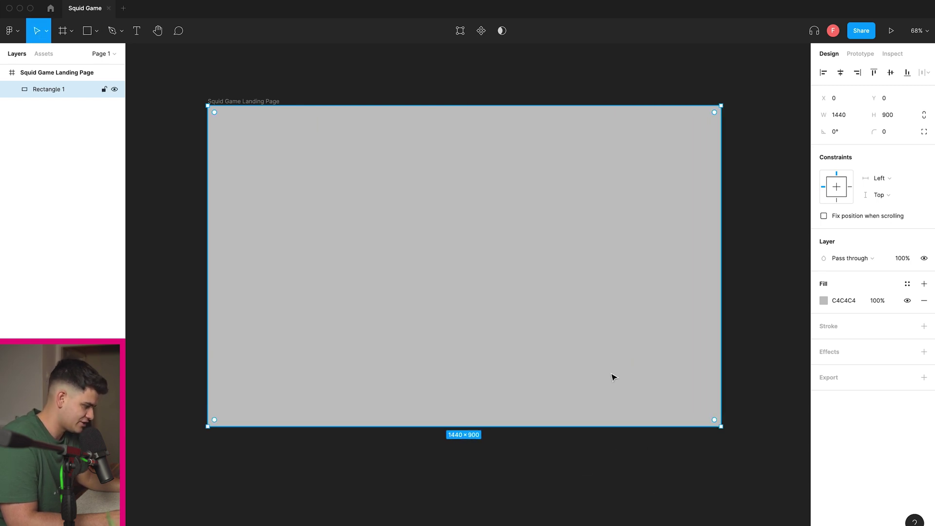
# Step: Change the background rectangle's fill from Solid to a Linear gradient
pyautogui.click(824, 302)
pyautogui.click(712, 272)
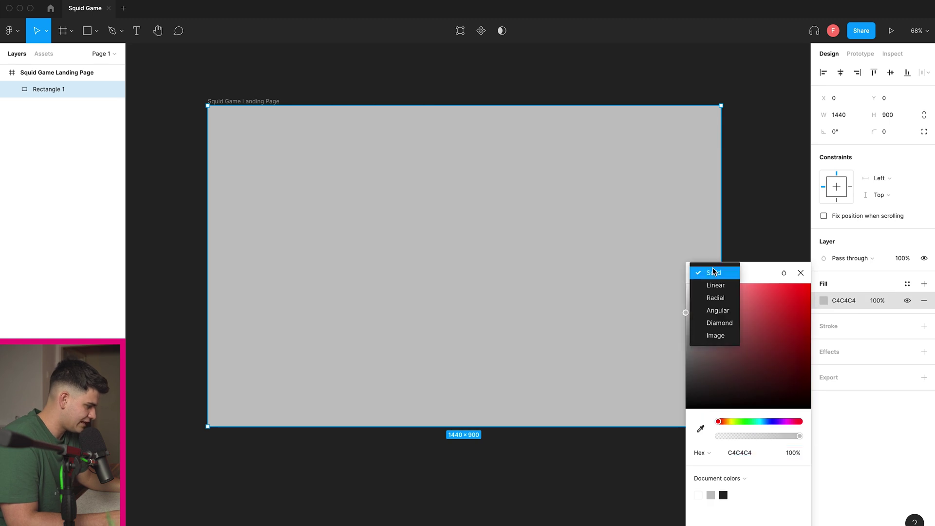
pyautogui.click(714, 286)
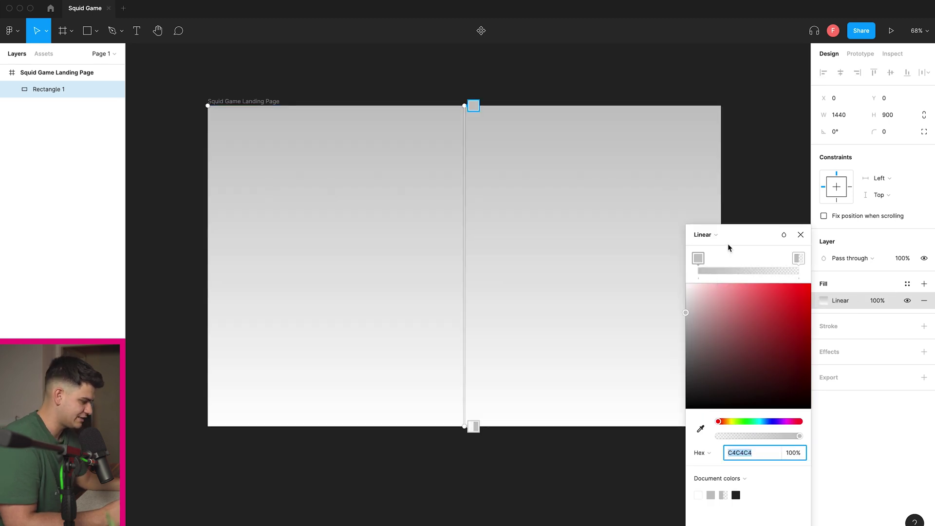
pyautogui.click(800, 234)
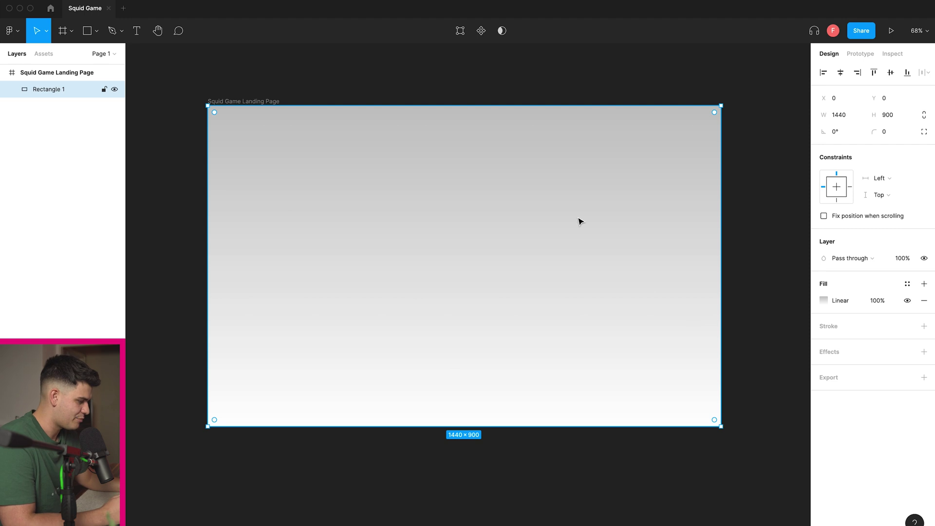
pyautogui.click(828, 305)
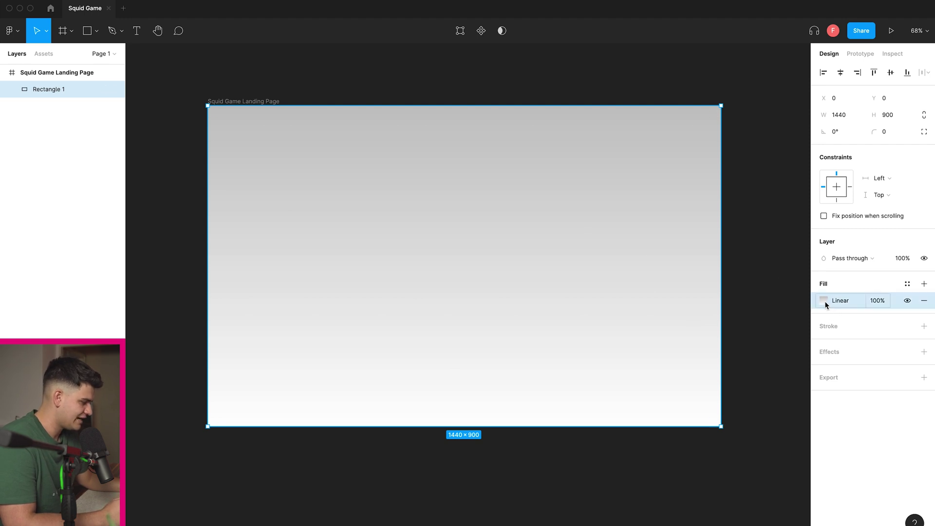
# Step: Set both gradient stops to 000000, with the bottom stop at 69% opacity
pyautogui.click(824, 302)
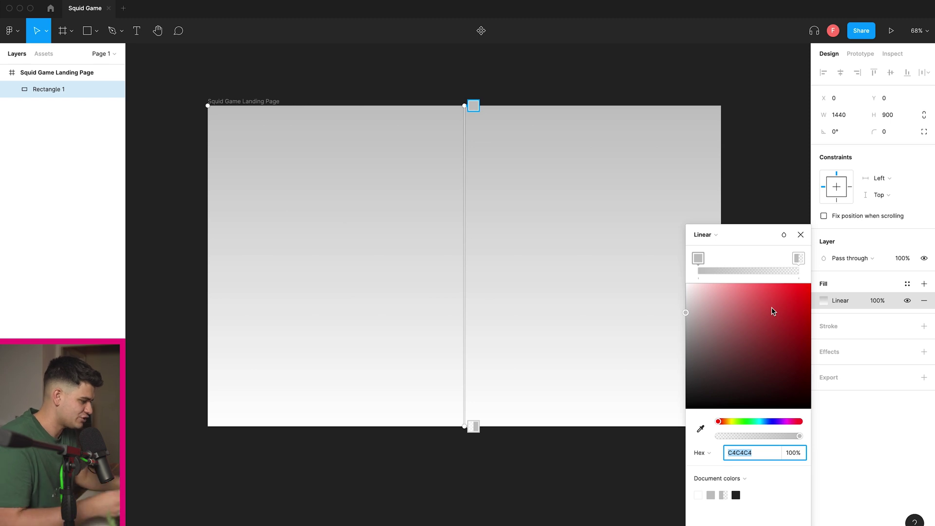
pyautogui.moveTo(721, 393); pyautogui.dragTo(666, 422)
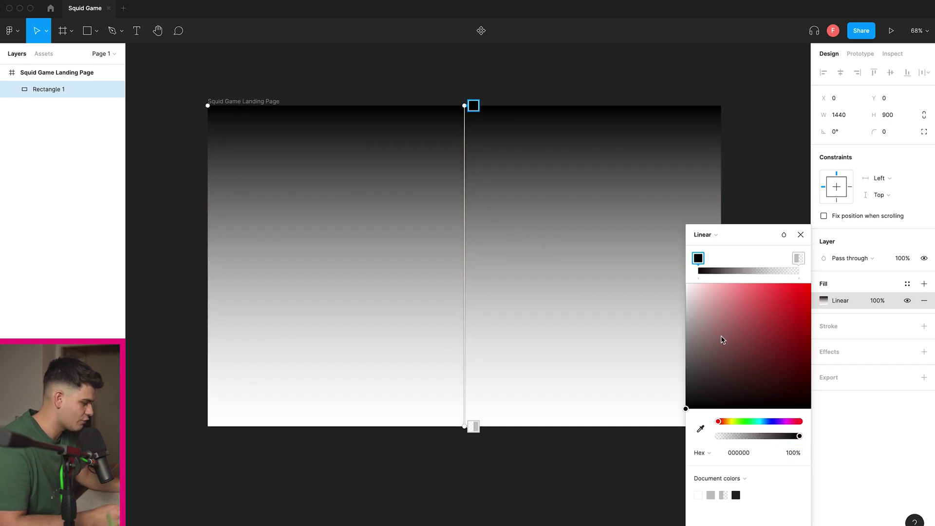
pyautogui.click(797, 258)
pyautogui.moveTo(746, 387); pyautogui.dragTo(673, 420)
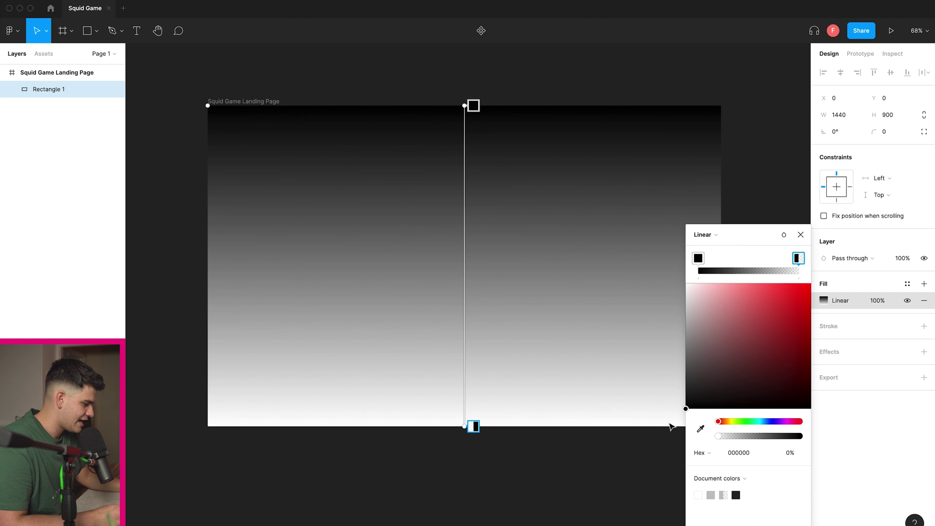
pyautogui.moveTo(721, 440); pyautogui.dragTo(778, 435)
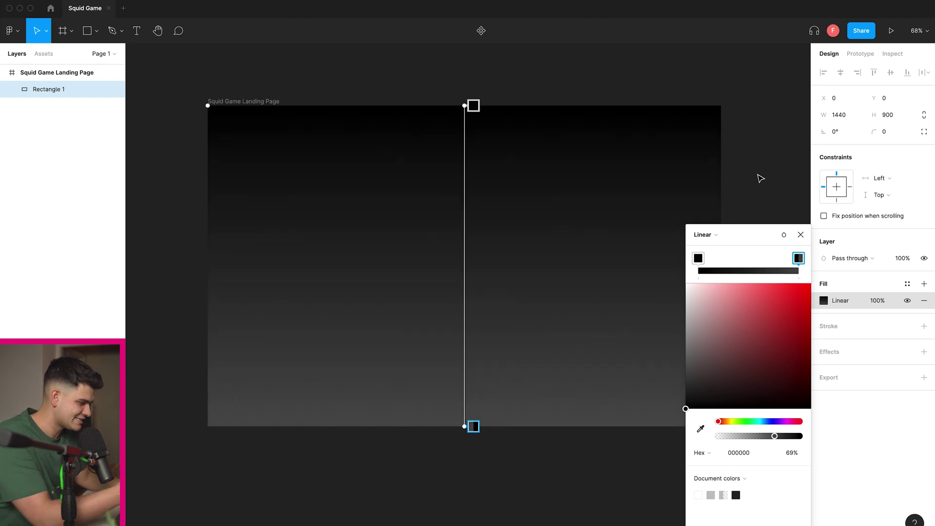
pyautogui.click(800, 234)
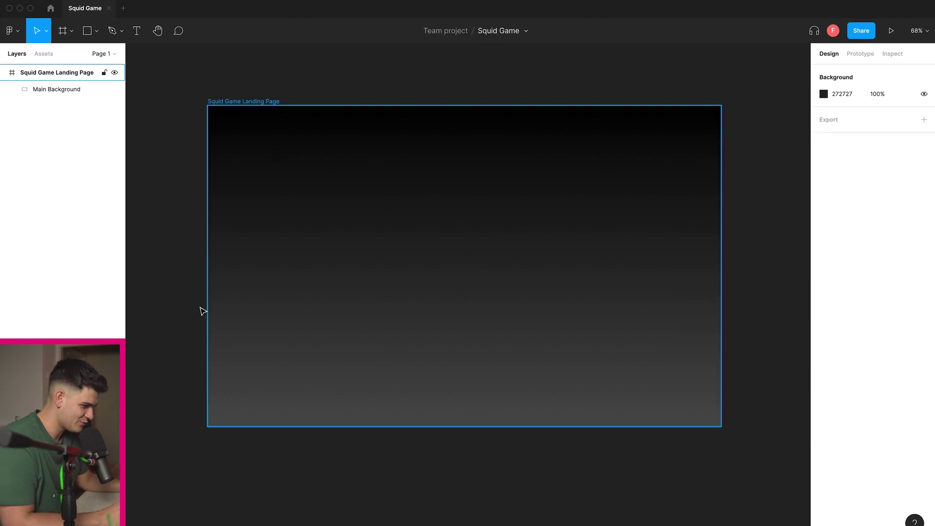
# Step: Import 3.png, scale it proportionally to 558×1095, and place it cut off at the frame's right edge
pyautogui.press('super+Tab')
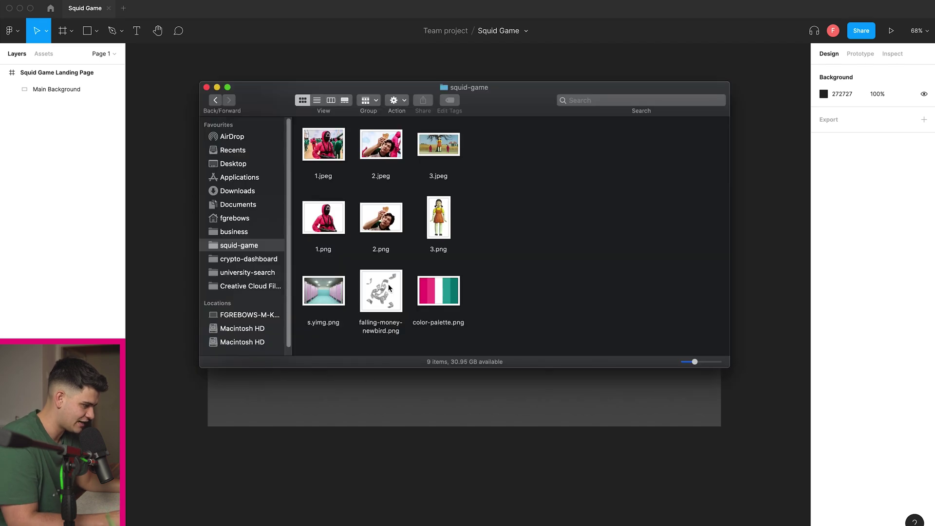
pyautogui.moveTo(445, 196); pyautogui.dragTo(437, 406)
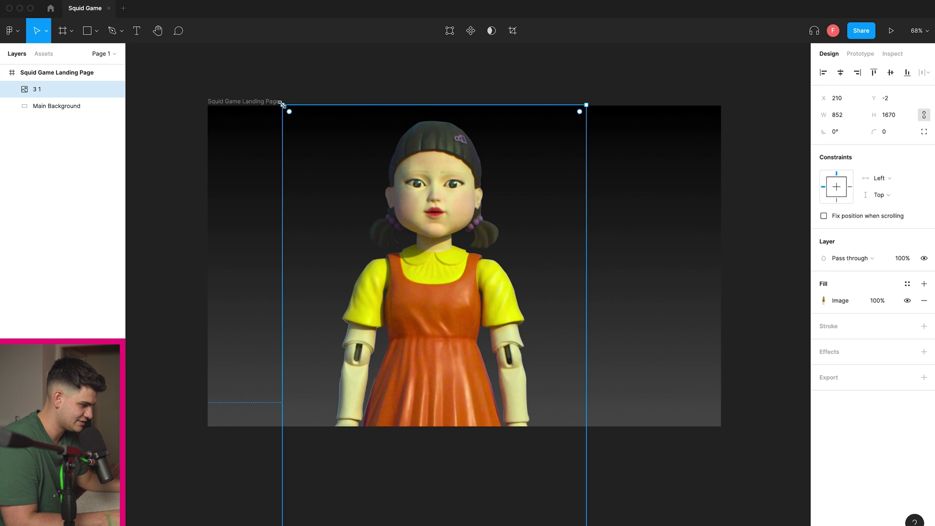
pyautogui.moveTo(283, 104); pyautogui.dragTo(434, 390)
pyautogui.moveTo(523, 411); pyautogui.dragTo(448, 129)
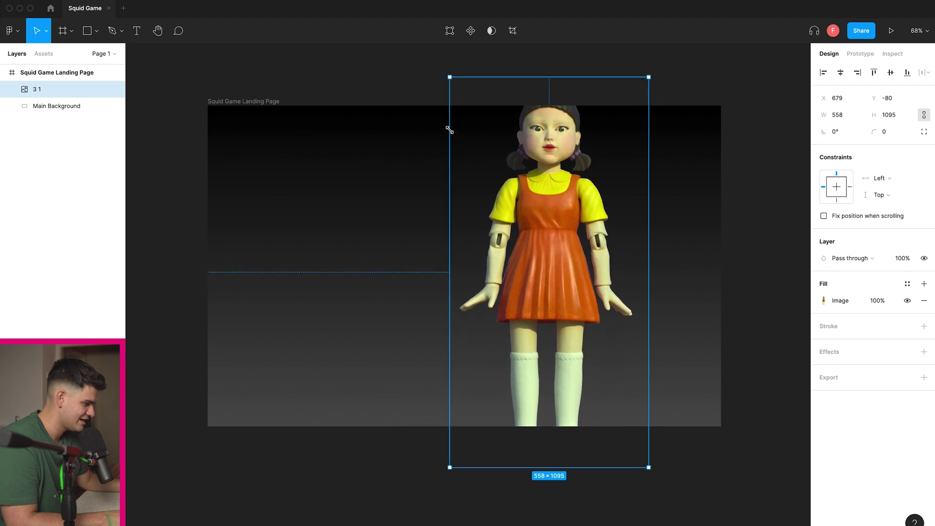
pyautogui.moveTo(552, 203); pyautogui.dragTo(696, 222)
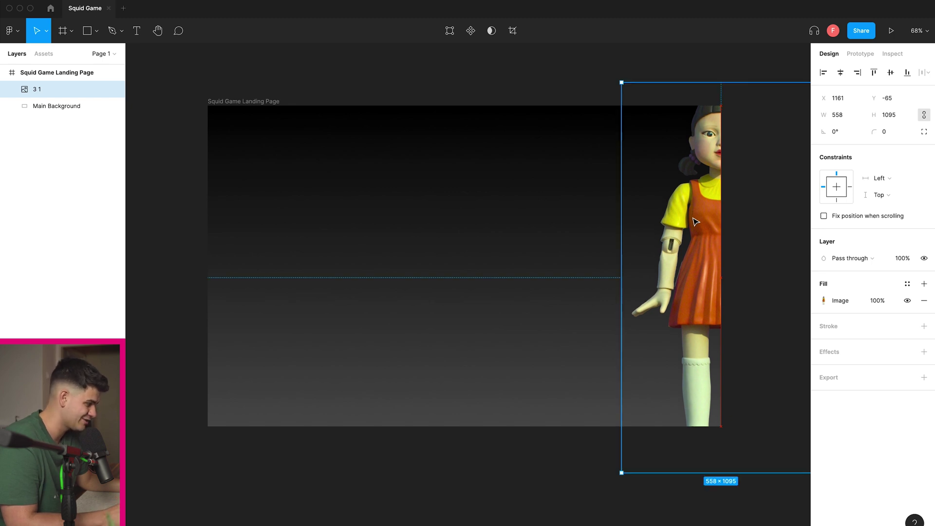
pyautogui.moveTo(695, 221); pyautogui.dragTo(694, 224)
pyautogui.click(580, 454)
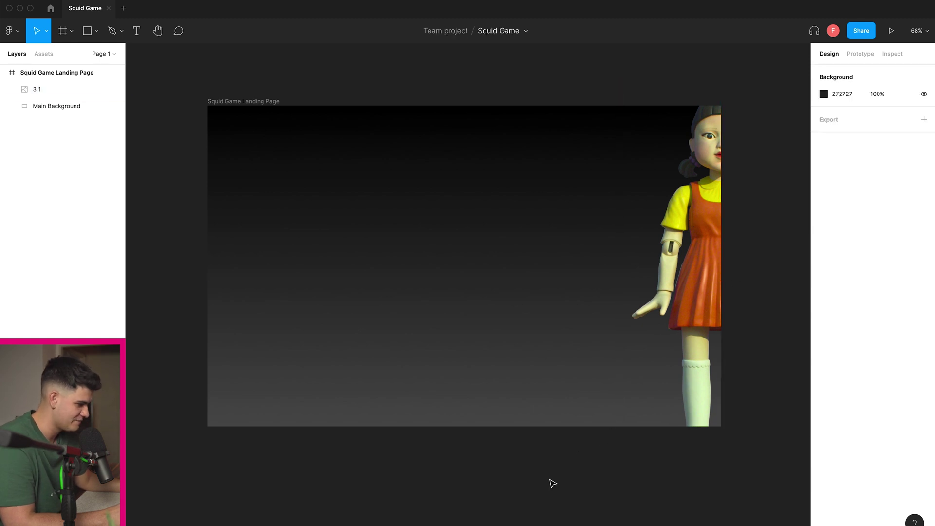
# Step: Import the guard image 1.png into the frame and resize it to 860×645
pyautogui.press('super+Tab')
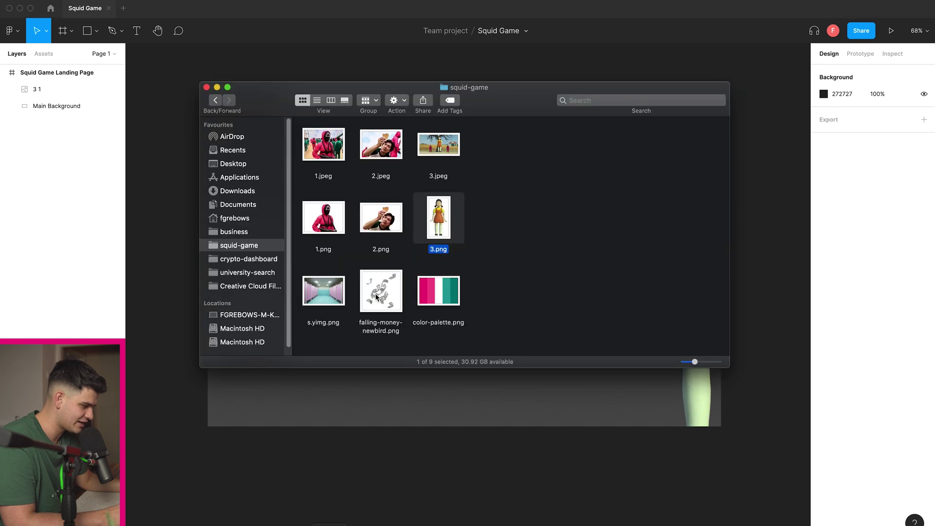
pyautogui.moveTo(334, 210); pyautogui.dragTo(416, 395)
pyautogui.click(516, 468)
pyautogui.moveTo(516, 469); pyautogui.dragTo(601, 259)
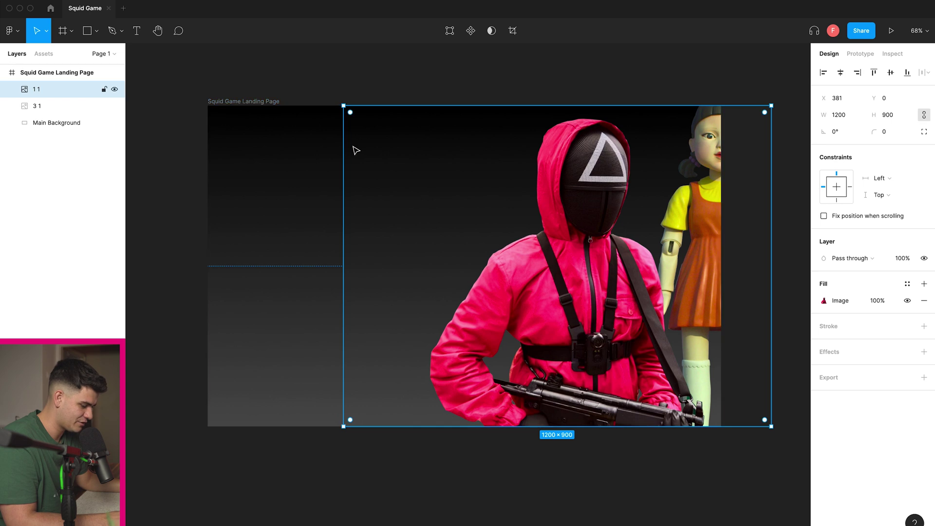
pyautogui.moveTo(344, 103); pyautogui.dragTo(481, 202)
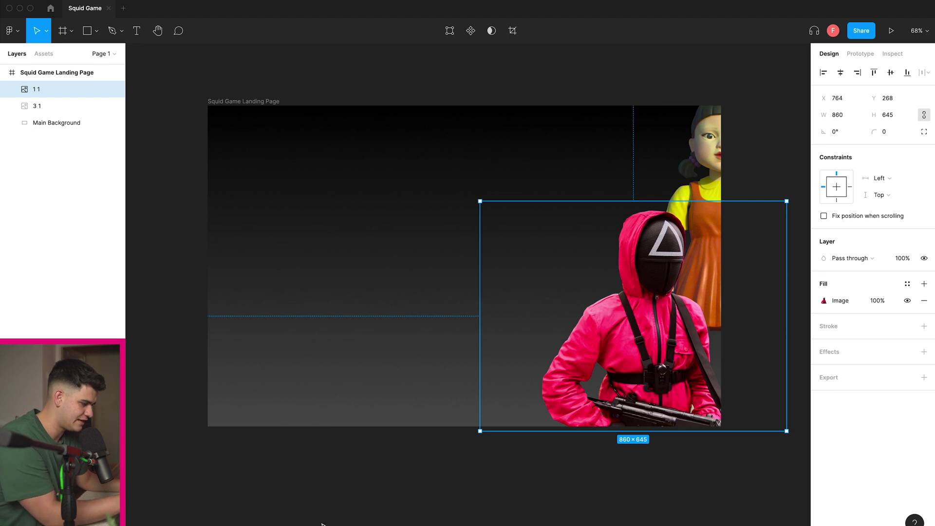
# Step: Flip the guard image horizontally and move it to the bottom right
pyautogui.rightClick(677, 329)
pyautogui.click(731, 516)
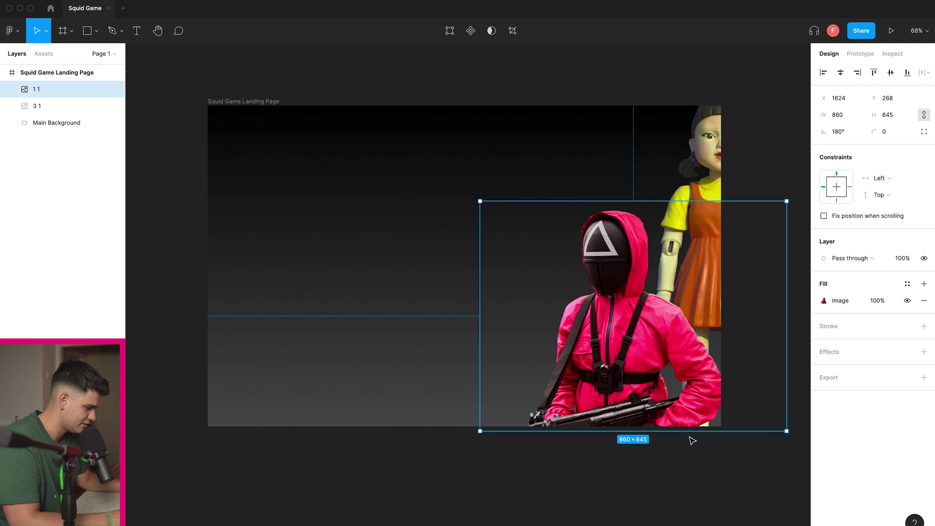
pyautogui.moveTo(646, 358); pyautogui.dragTo(654, 356)
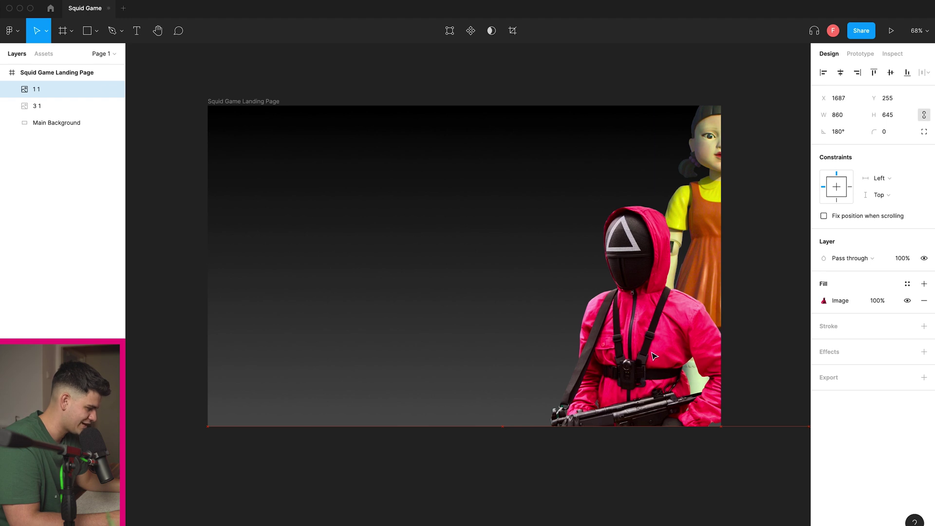
pyautogui.click(595, 470)
# Step: Import the cookie image 2.png and shrink it proportionally to 703×468
pyautogui.press('super+Tab')
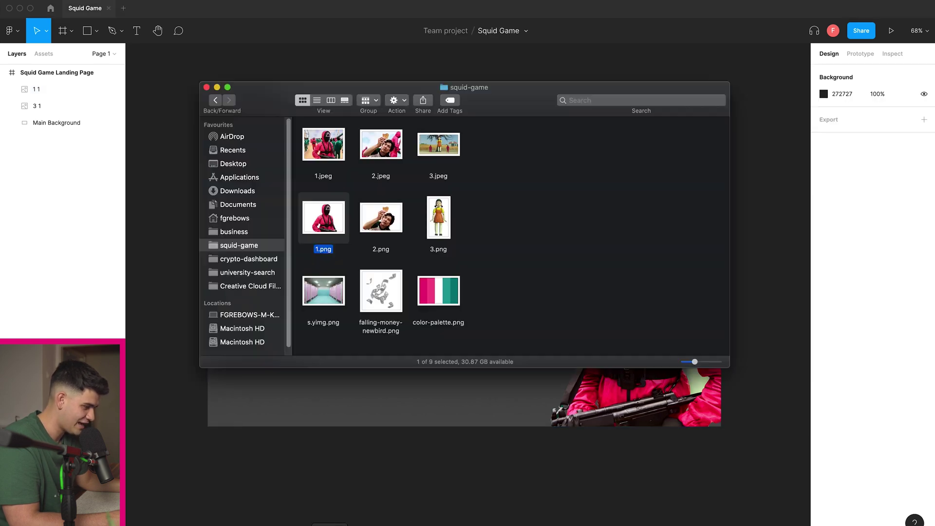
pyautogui.moveTo(375, 215); pyautogui.dragTo(455, 448)
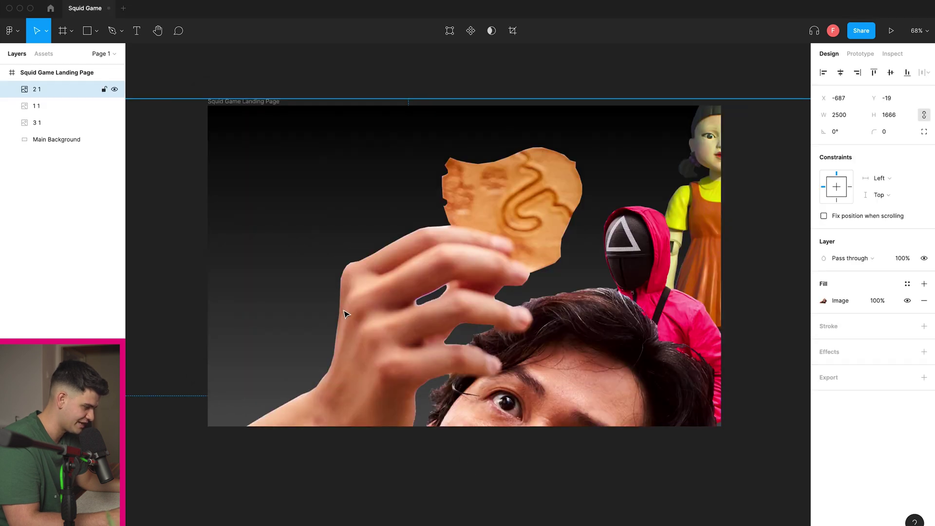
pyautogui.scroll(-5, 346, 314)
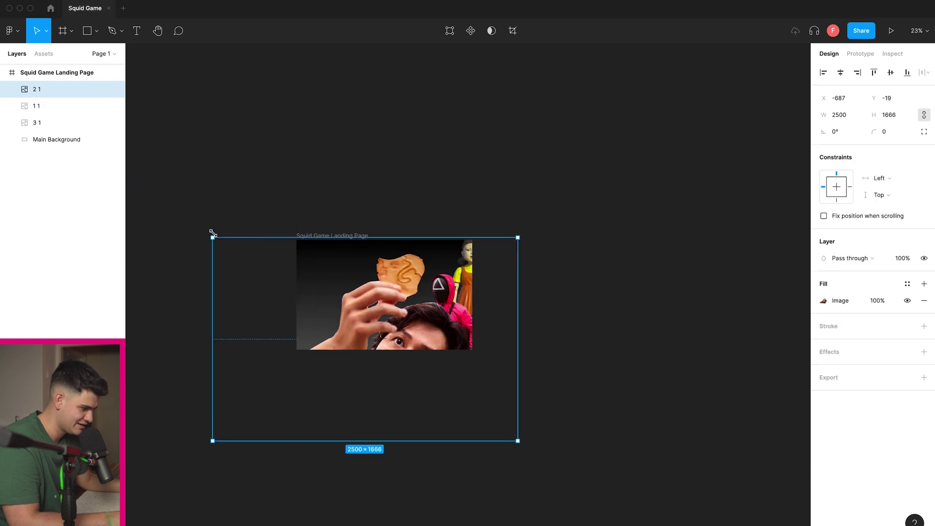
pyautogui.moveTo(213, 237); pyautogui.dragTo(410, 373)
pyautogui.moveTo(475, 411); pyautogui.dragTo(414, 326)
pyautogui.scroll(5, 415, 326)
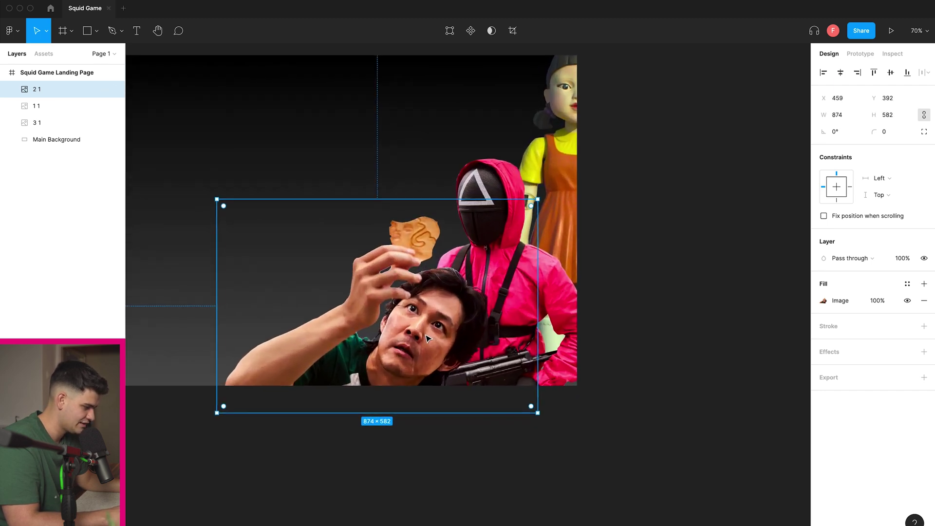
pyautogui.scroll(3, 385, 319)
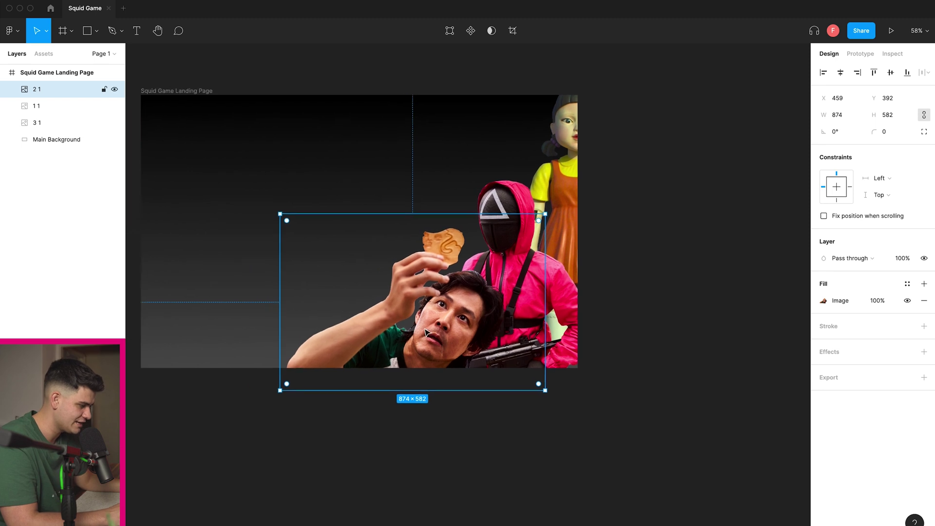
pyautogui.moveTo(282, 215); pyautogui.dragTo(332, 256)
pyautogui.scroll(4, 415, 316)
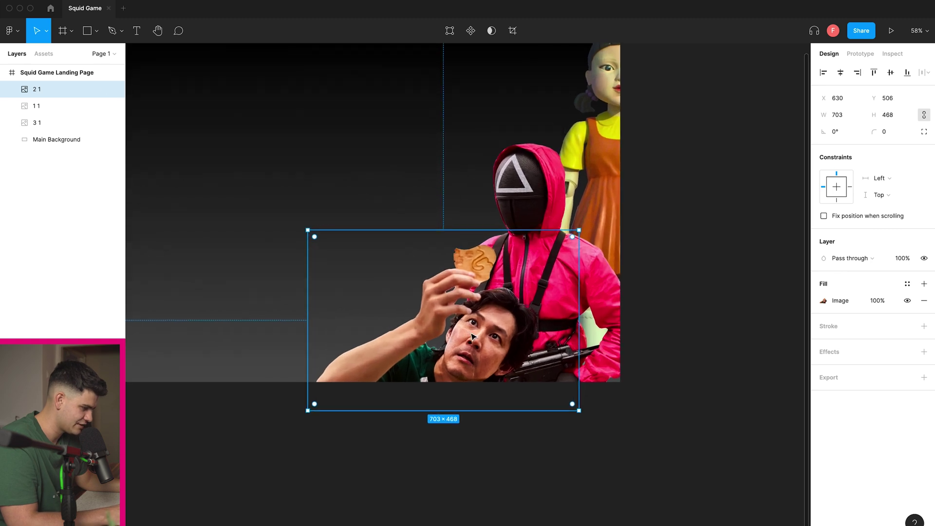
pyautogui.hscroll(-1, 486, 350)
# Step: Flip the cookie image horizontally and place it at bottom right, in front of the guard
pyautogui.rightClick(511, 350)
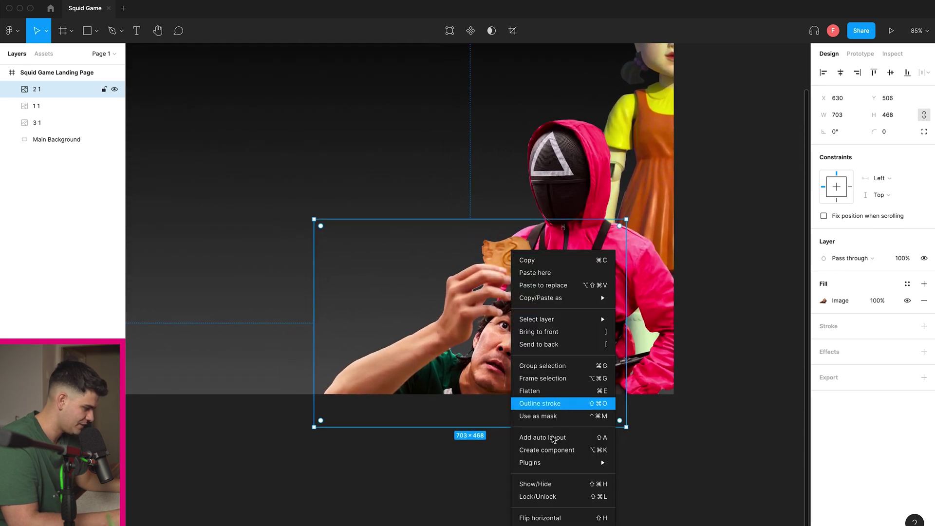
pyautogui.click(561, 519)
pyautogui.moveTo(460, 362); pyautogui.dragTo(440, 341)
pyautogui.hscroll(-5, 448, 346)
pyautogui.scroll(-3, 458, 353)
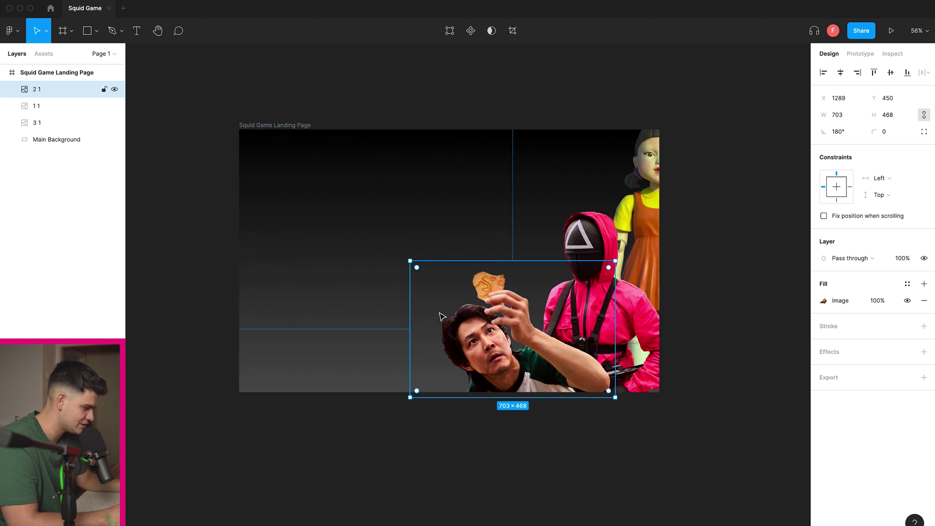
pyautogui.click(482, 101)
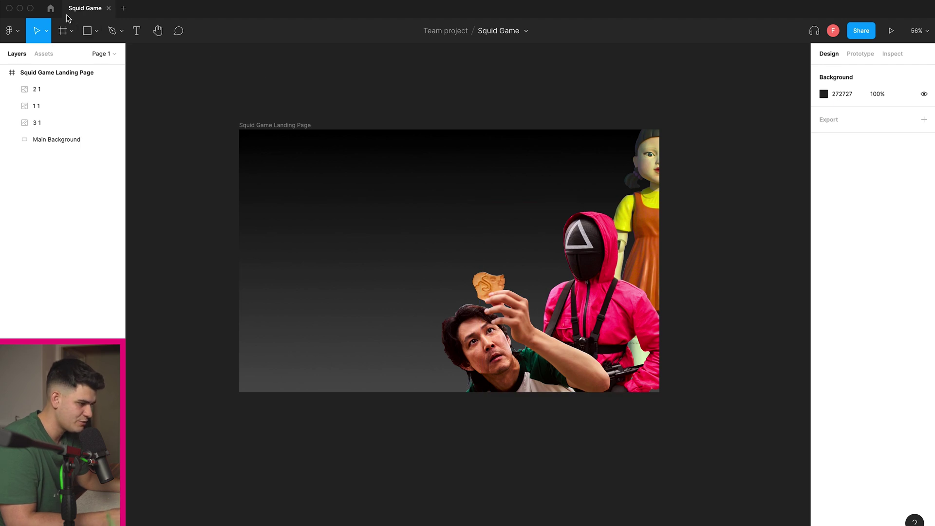
# Step: Draw a square, remove its fill, add a 10 px border, and send it behind the characters
pyautogui.click(88, 32)
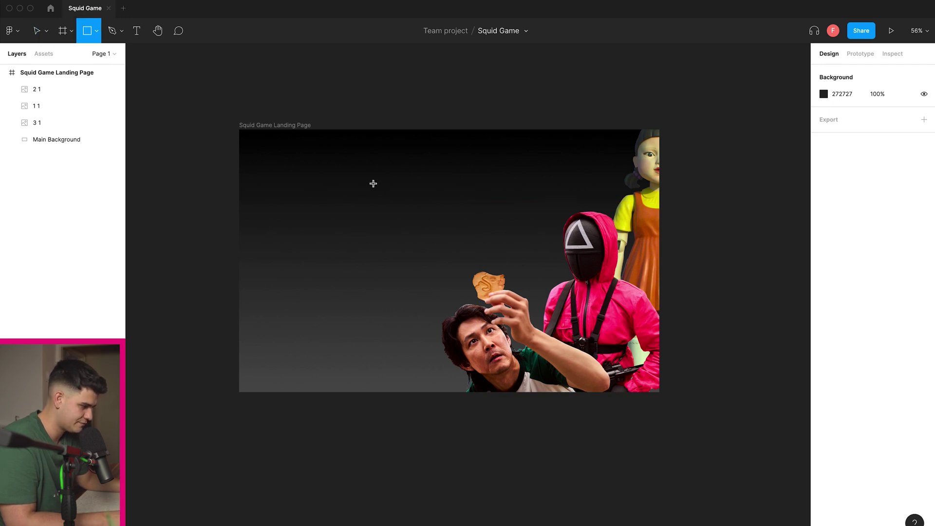
pyautogui.moveTo(357, 164); pyautogui.dragTo(569, 399)
pyautogui.moveTo(467, 284)
pyautogui.mouseDown()
pyautogui.moveTo(561, 317)
pyautogui.moveTo(575, 291)
pyautogui.moveTo(464, 268)
pyautogui.mouseUp()
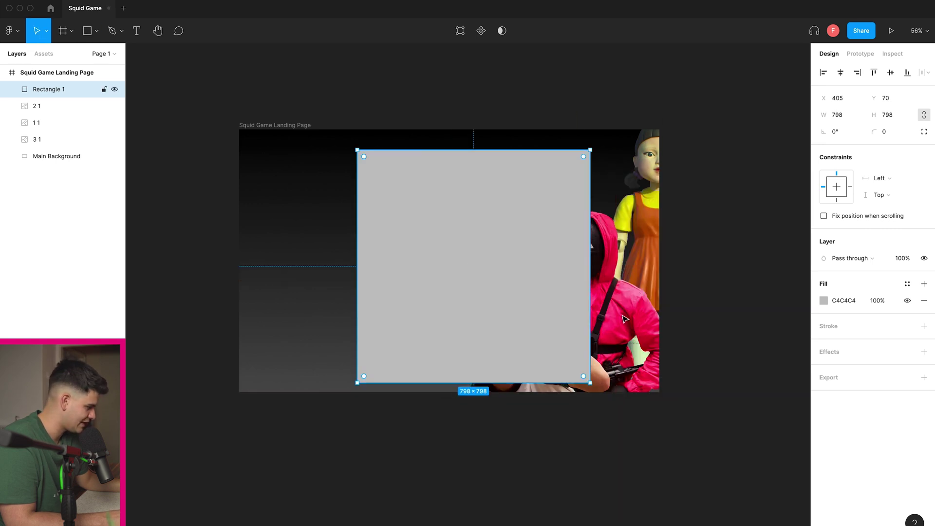
pyautogui.click(928, 303)
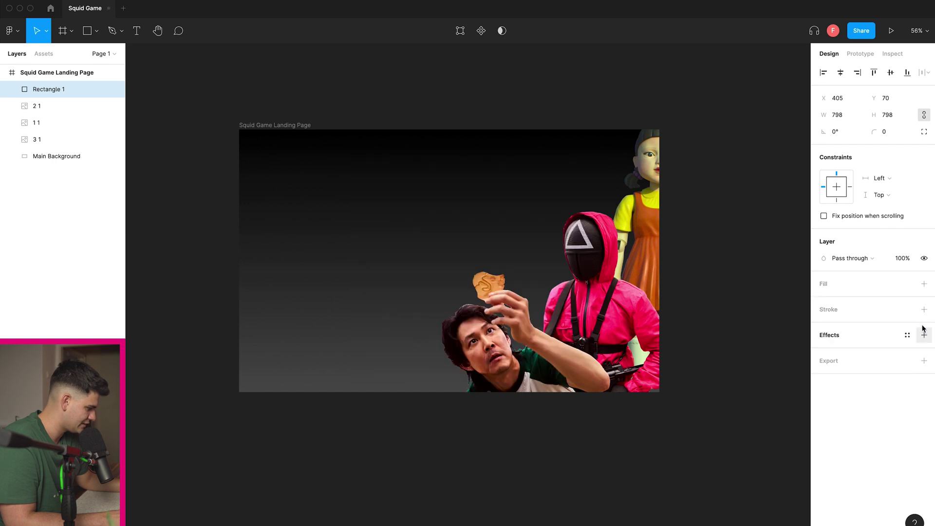
pyautogui.click(924, 310)
pyautogui.click(856, 346)
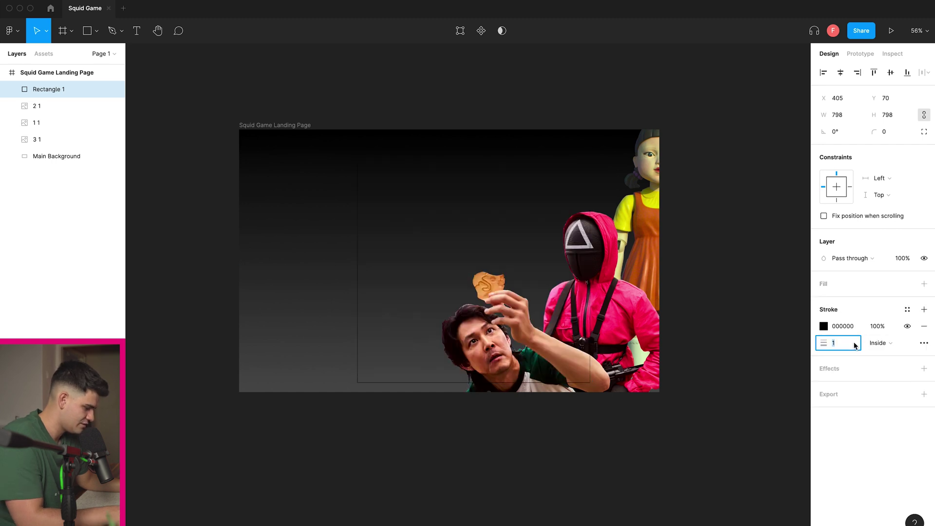
pyautogui.write('10')
pyautogui.press('Return')
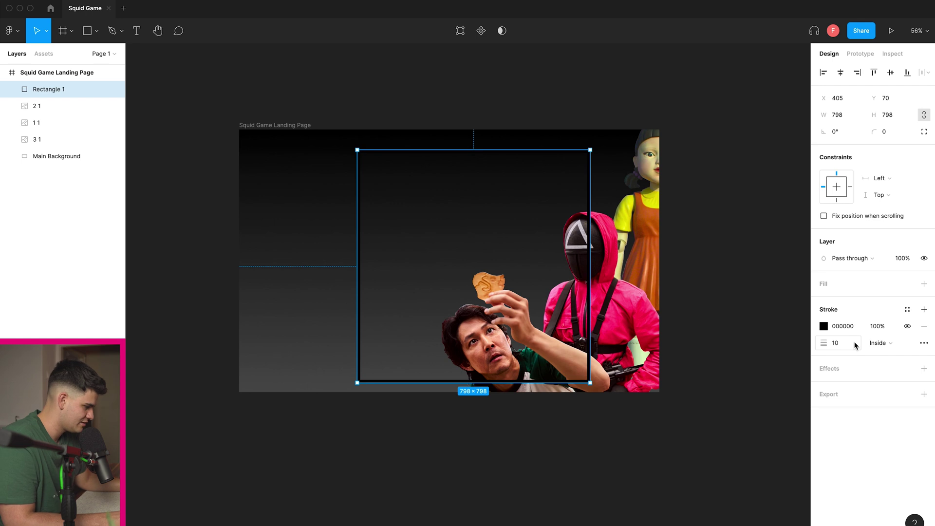
pyautogui.moveTo(410, 166); pyautogui.dragTo(508, 182)
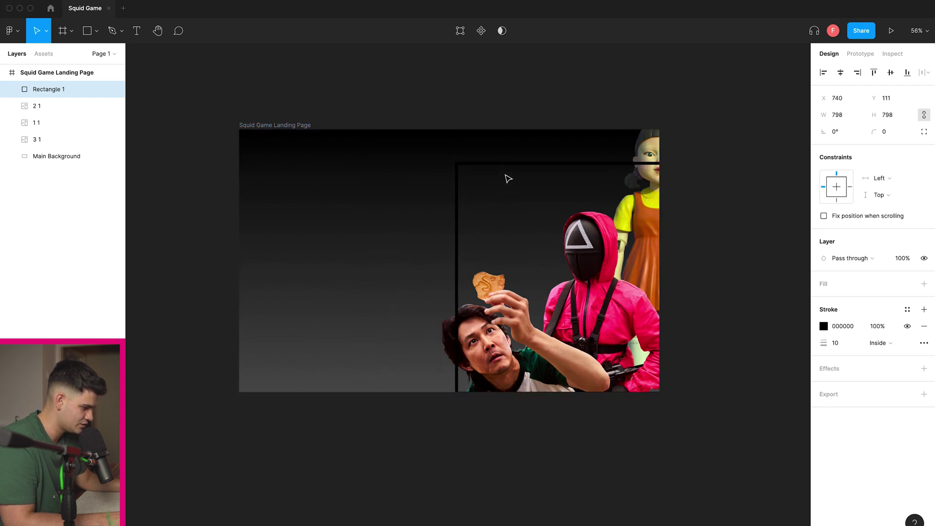
pyautogui.hotkey('ctrl', '[')
pyautogui.hotkey('ctrl', '[')
pyautogui.hotkey('ctrl', '[')
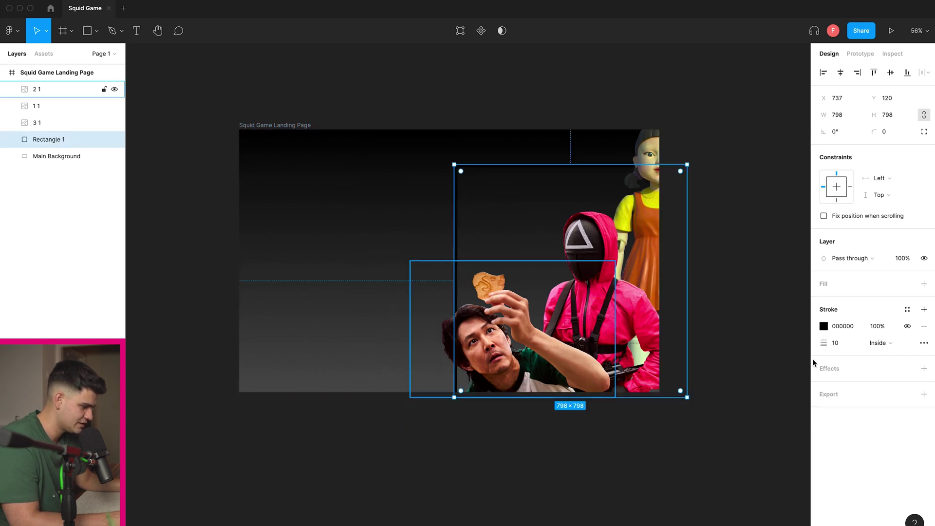
# Step: Make the border white (FFFFFF) at 30 px, nudge the frame, and add a drop shadow
pyautogui.click(822, 326)
pyautogui.moveTo(724, 323); pyautogui.dragTo(639, 283)
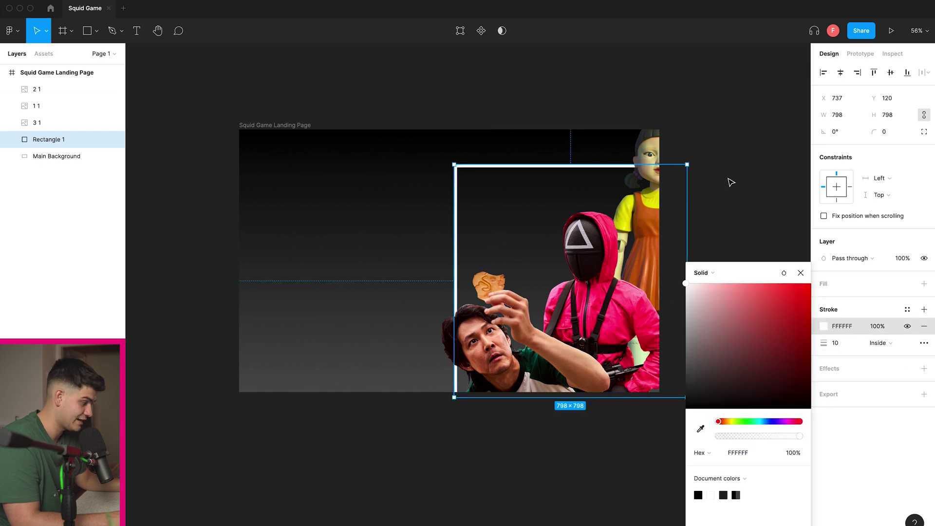
pyautogui.click(731, 182)
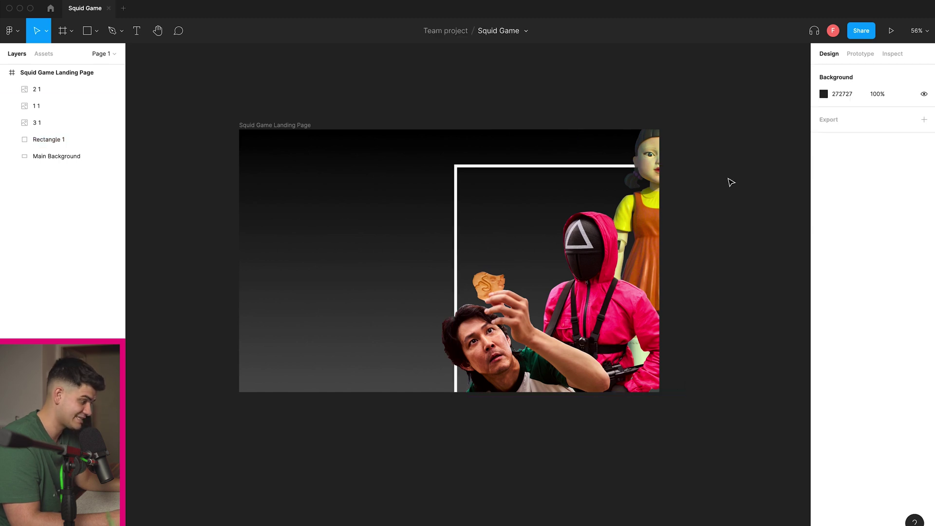
pyautogui.click(507, 167)
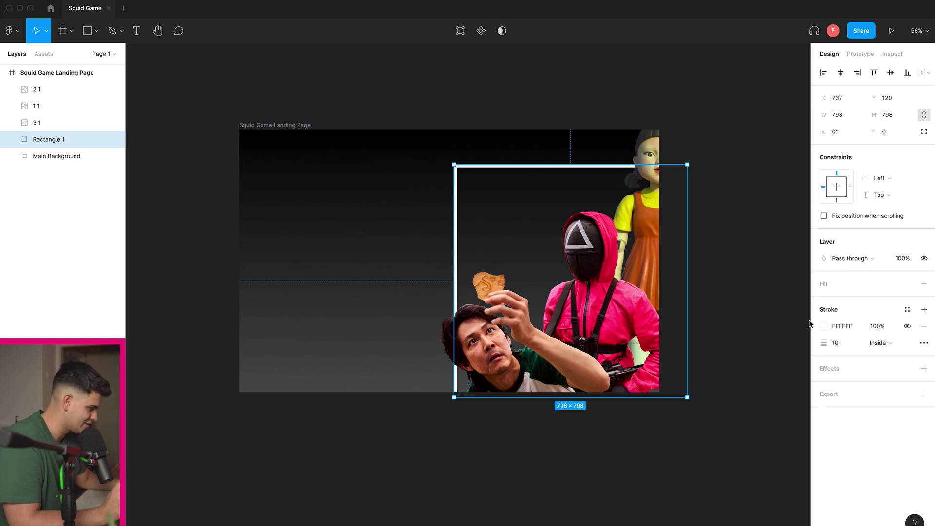
pyautogui.click(840, 342)
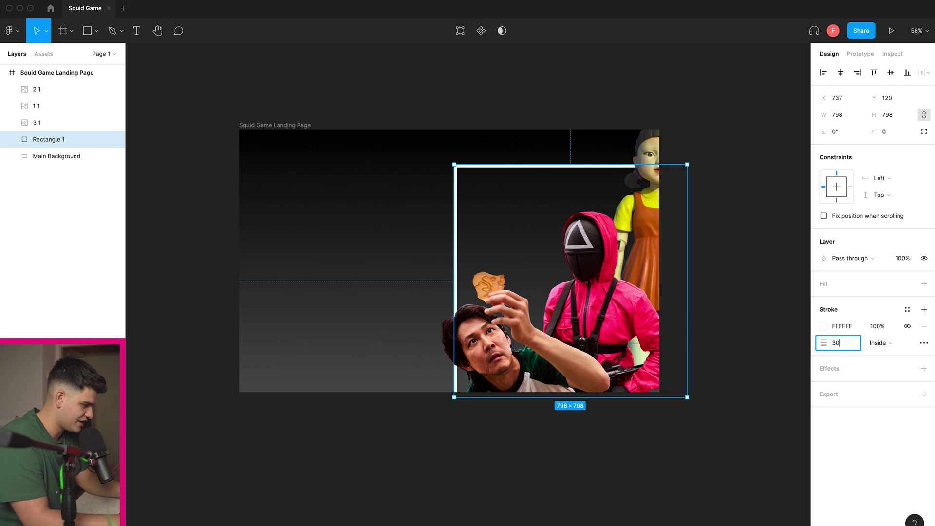
pyautogui.press('Return')
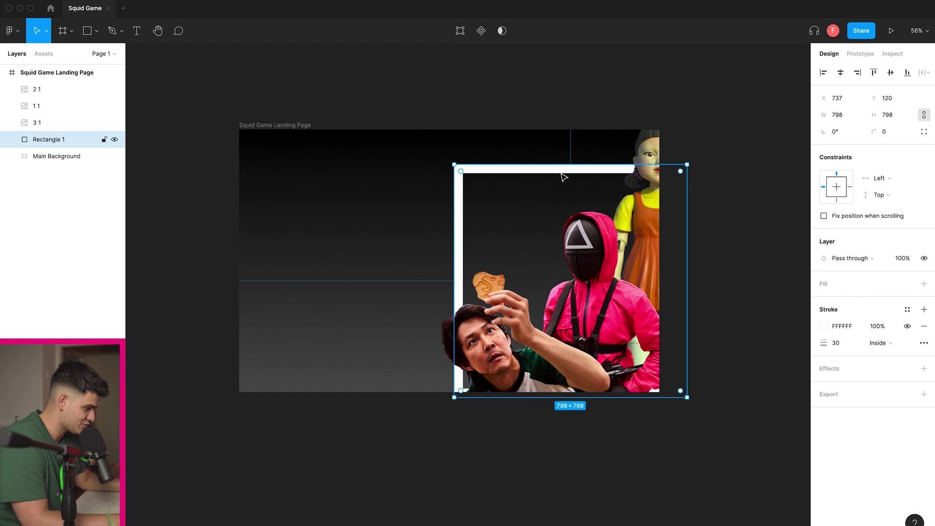
pyautogui.moveTo(560, 178); pyautogui.dragTo(564, 182)
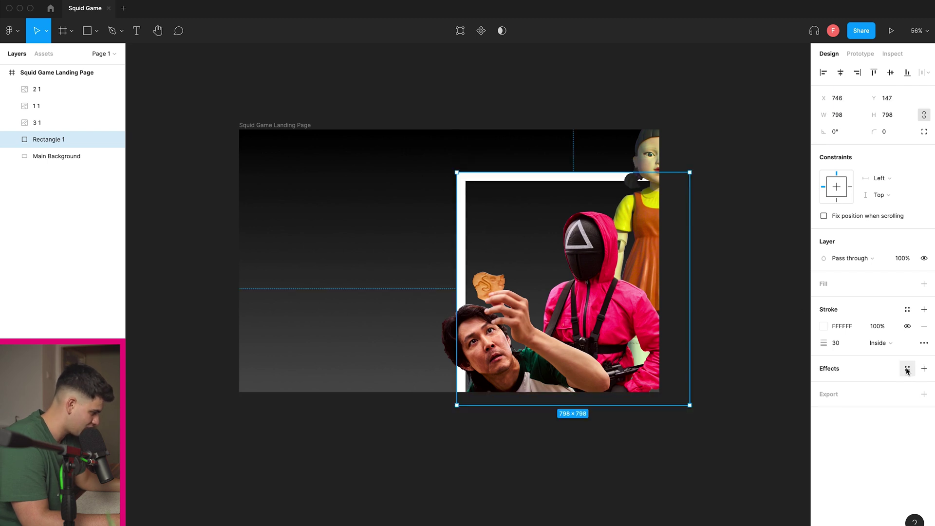
pyautogui.click(923, 369)
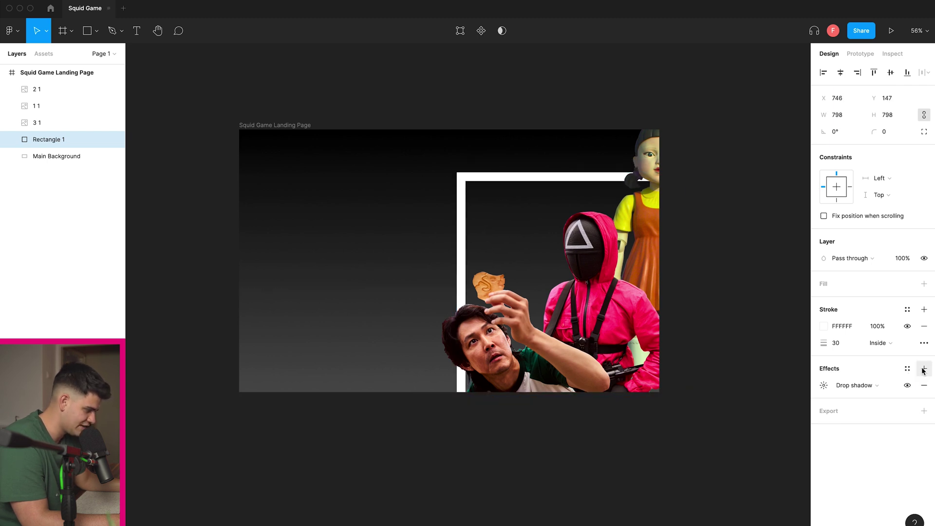
# Step: Keep the effect as a drop shadow with Y offset 0 and 100% opacity
pyautogui.click(860, 387)
pyautogui.click(862, 390)
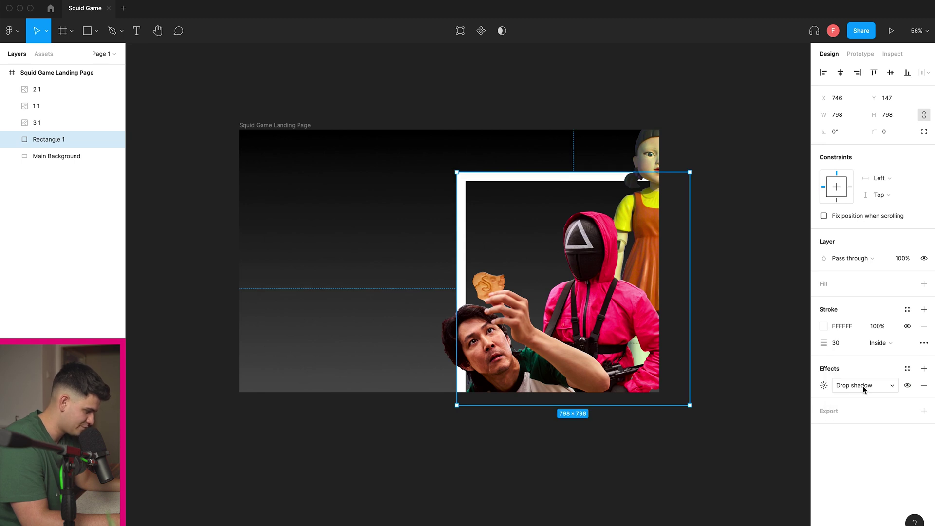
pyautogui.click(823, 385)
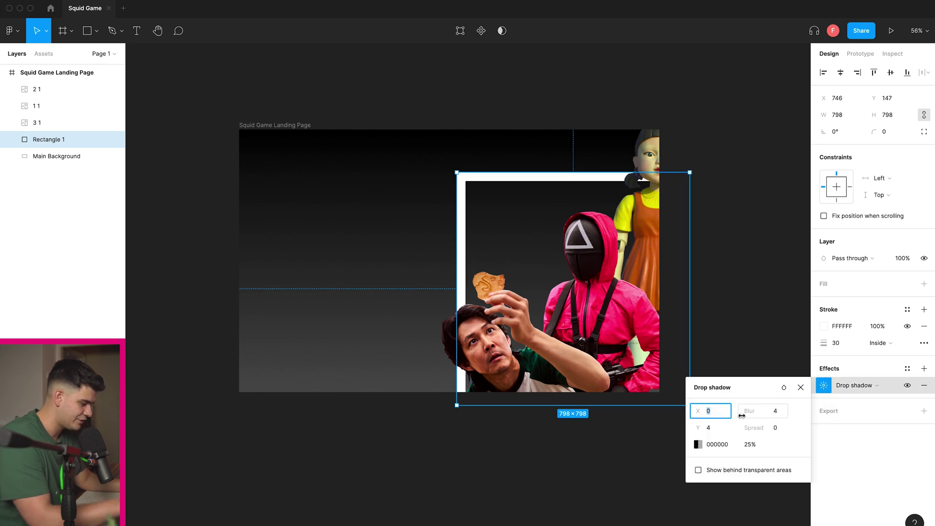
pyautogui.click(714, 429)
pyautogui.write('0')
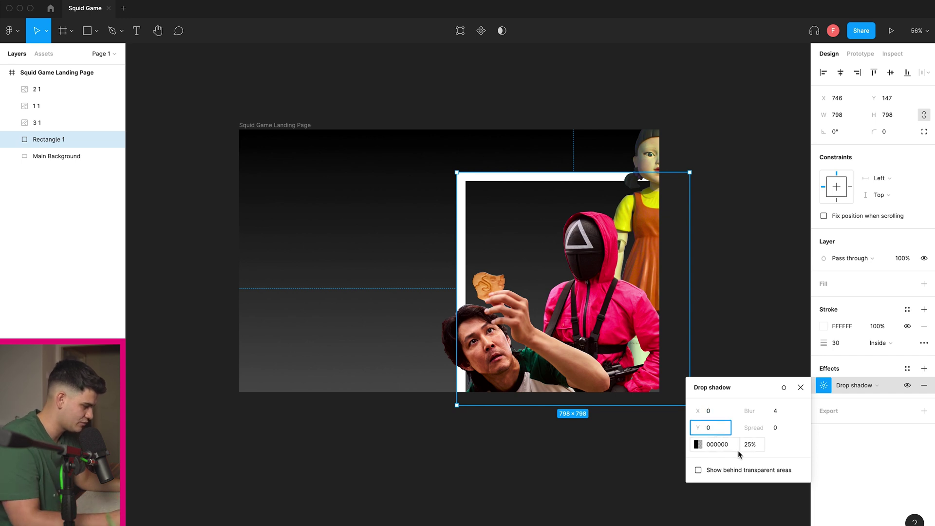
pyautogui.click(757, 447)
pyautogui.write('1000')
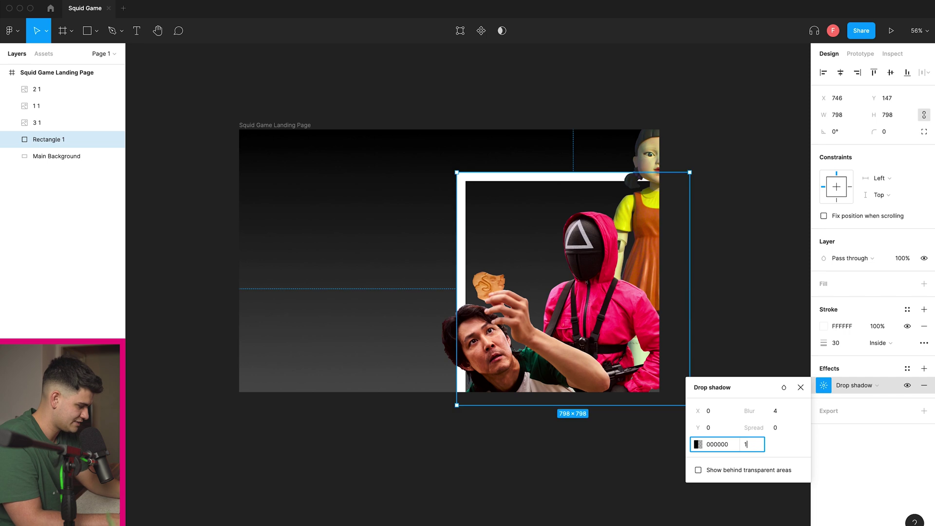
pyautogui.press('Return')
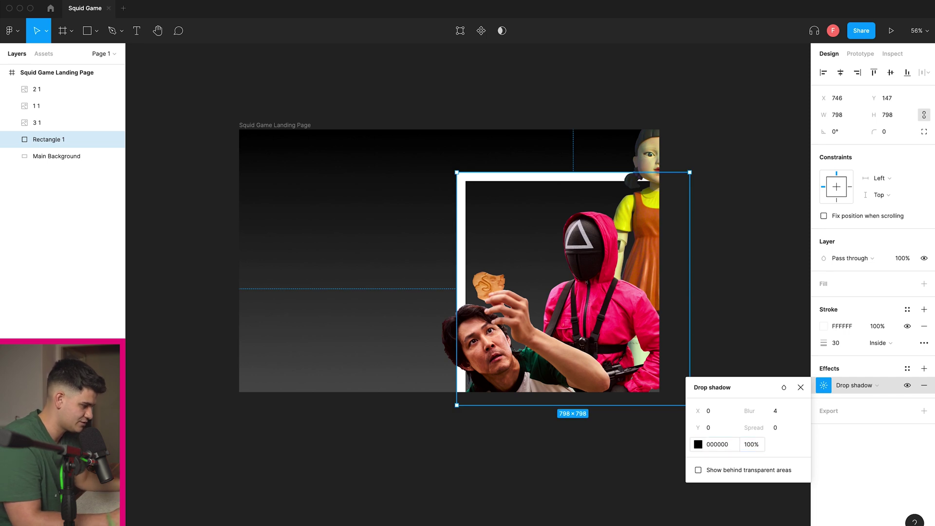
# Step: Set the drop shadow blur to 40
pyautogui.click(776, 412)
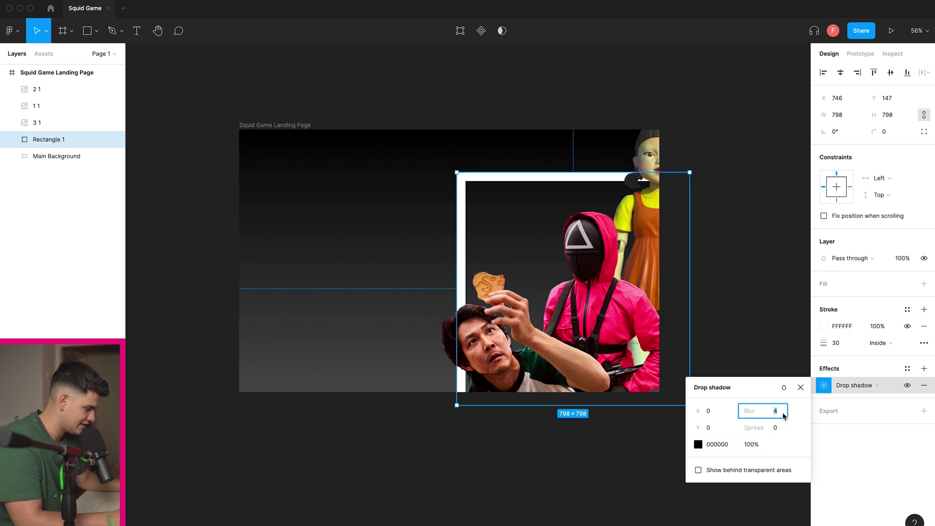
pyautogui.write('30')
pyautogui.press('Return')
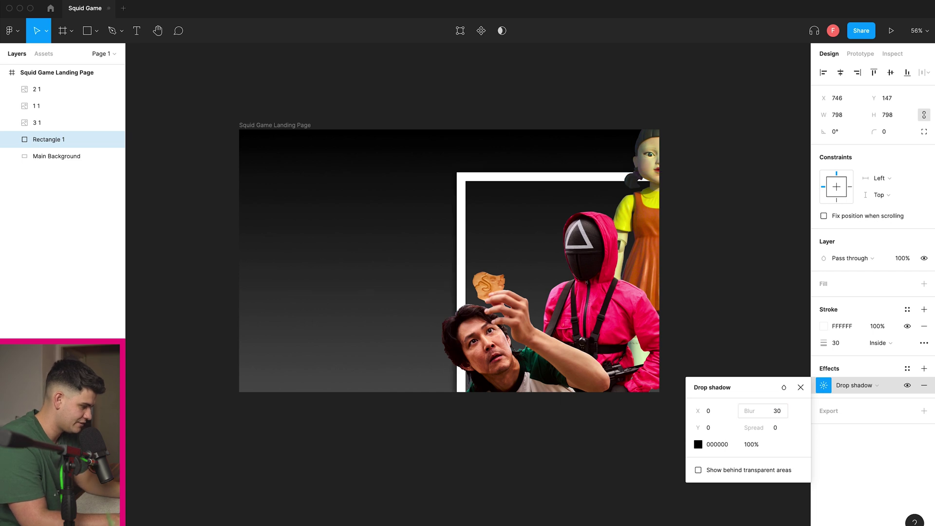
pyautogui.click(782, 413)
pyautogui.write('40')
pyautogui.press('Return')
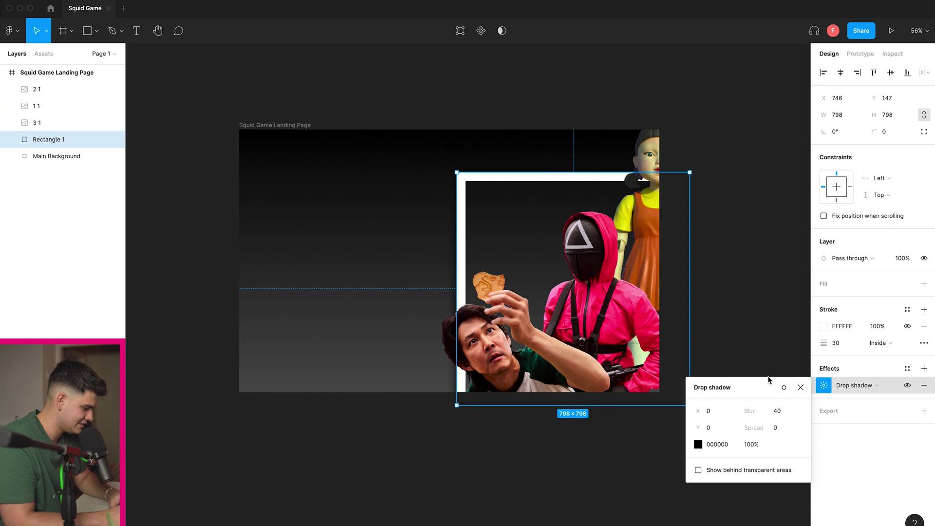
# Step: Copy the pink hex code ed1b76 from the Squiddygames colour palette page
pyautogui.press('super+Tab')
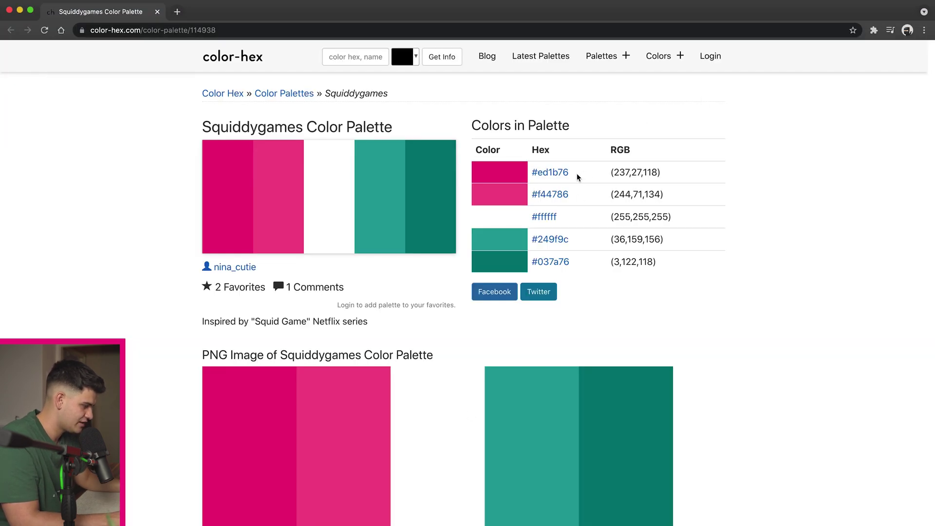
pyautogui.moveTo(577, 175); pyautogui.dragTo(537, 176)
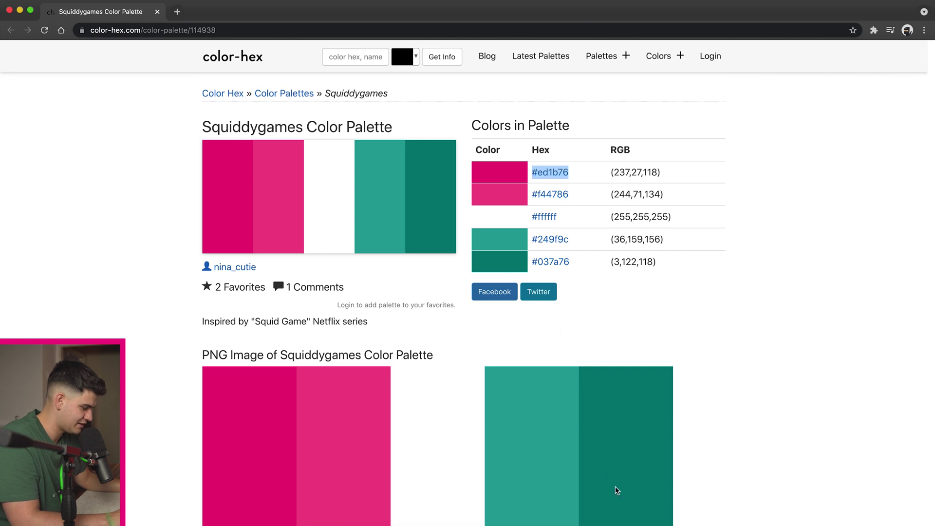
pyautogui.press('super+Tab')
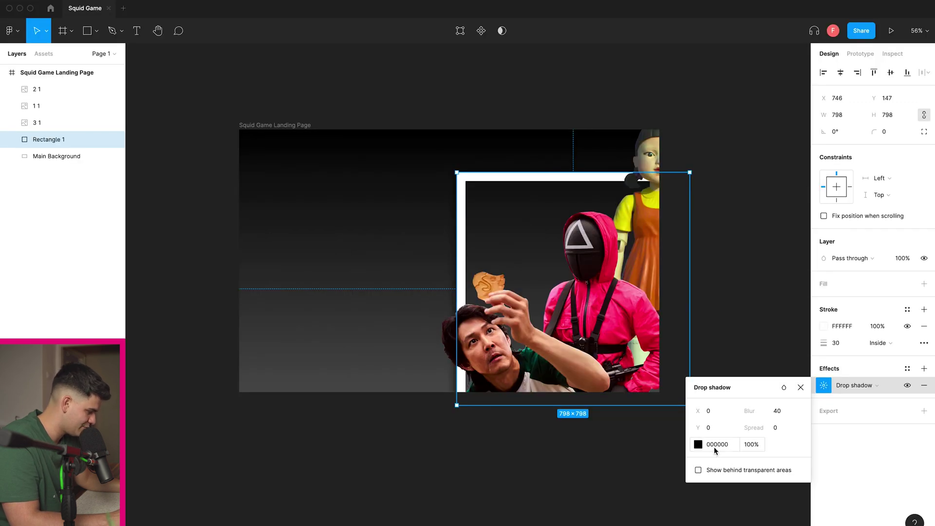
# Step: Apply ED1B76 as the drop shadow colour so the white frame glows pink
pyautogui.press('Return')
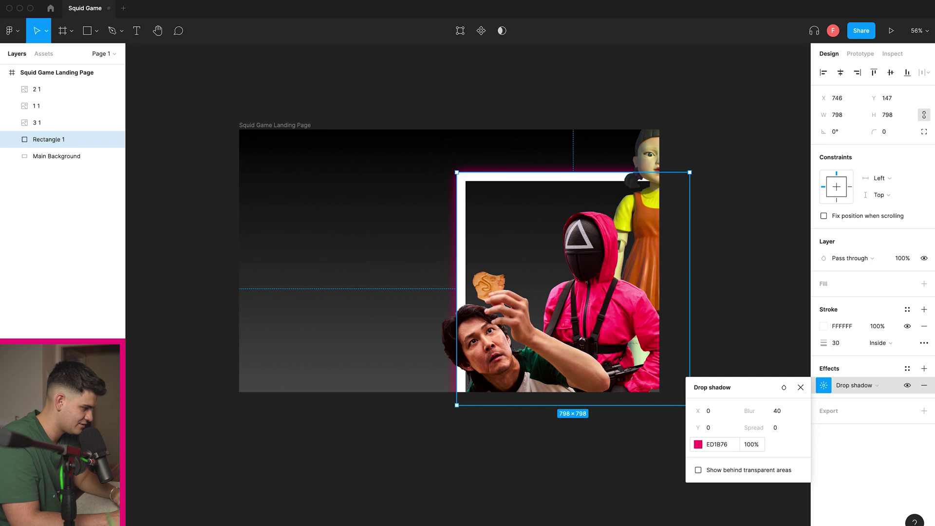
pyautogui.click(737, 311)
pyautogui.scroll(5, 575, 285)
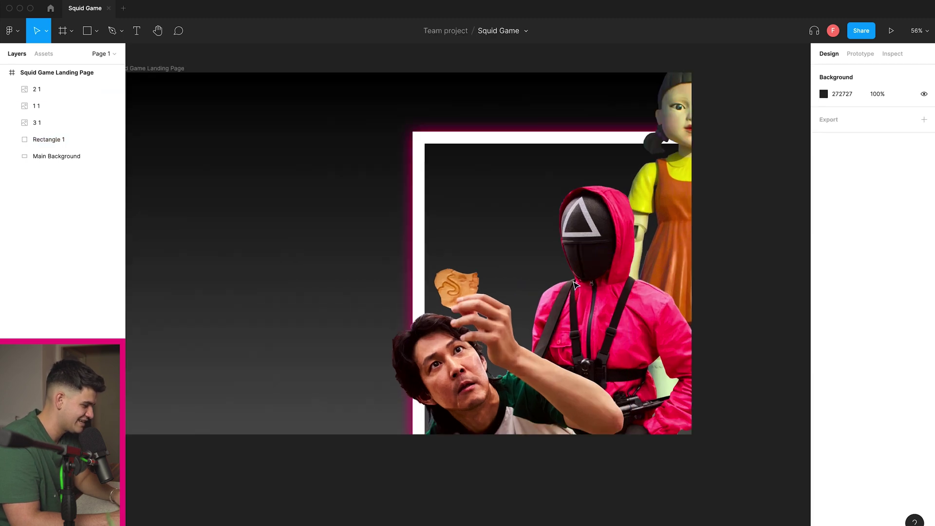
pyautogui.scroll(-3, 576, 285)
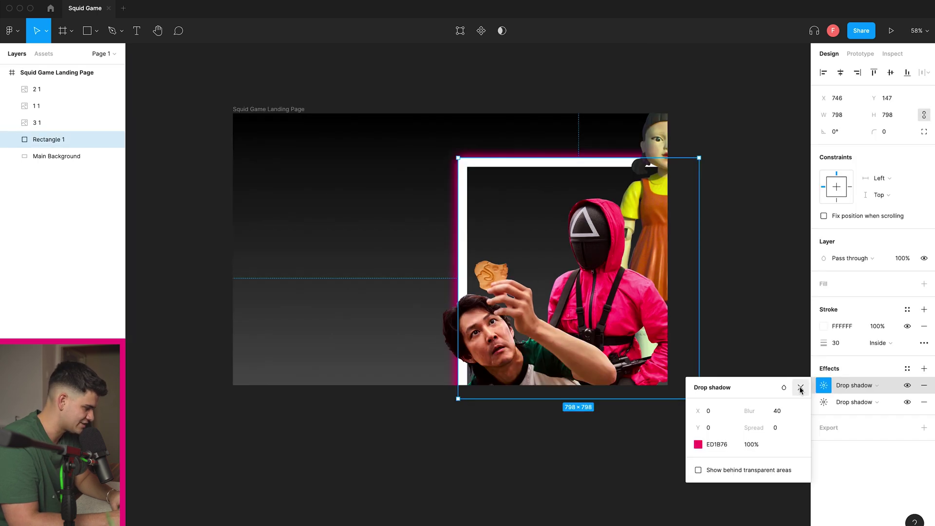
pyautogui.click(801, 388)
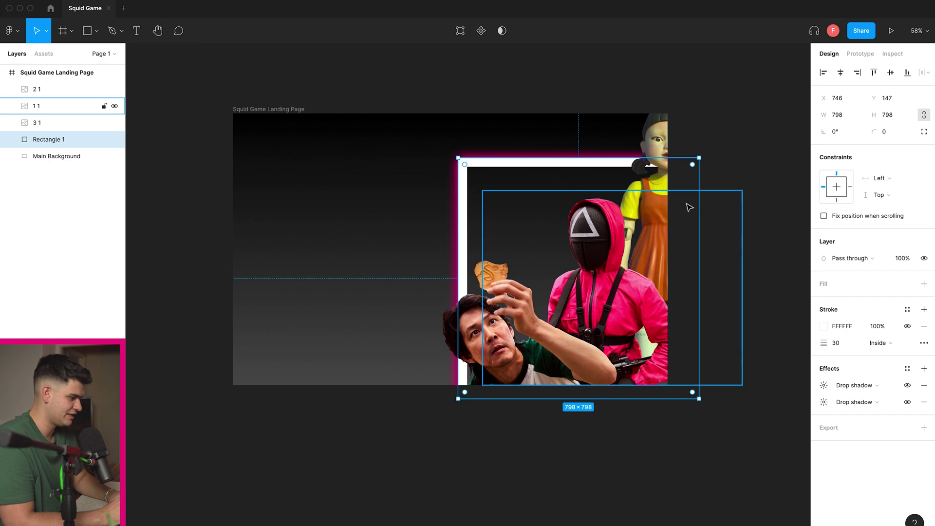
pyautogui.click(743, 249)
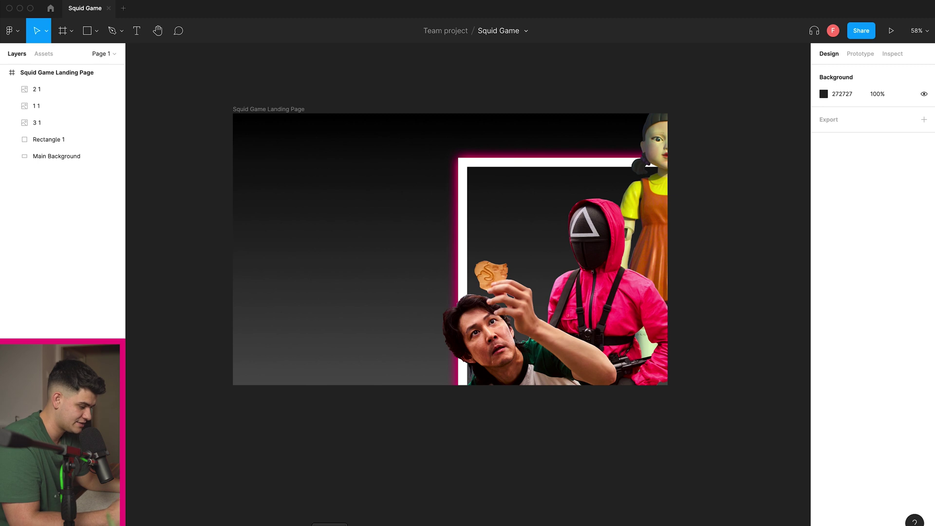
pyautogui.press('super+Tab')
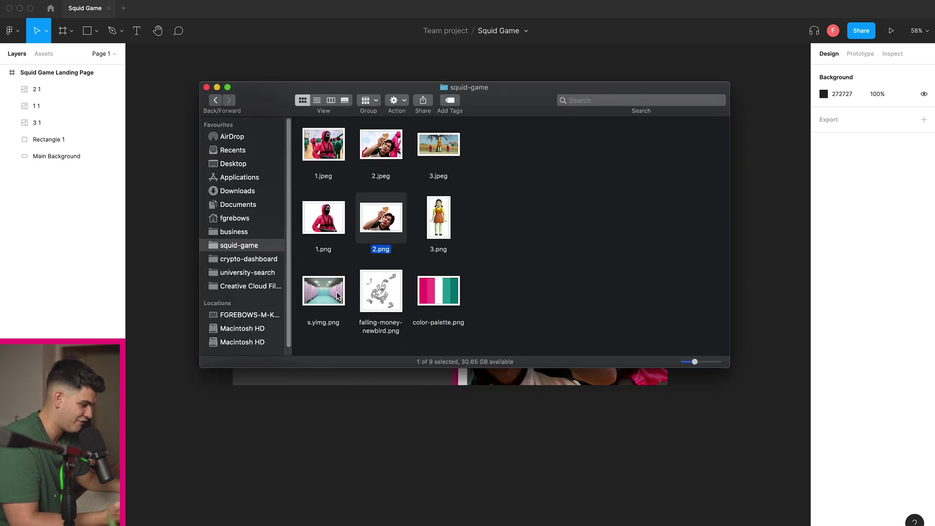
# Step: Place the s.yimg.png bathroom photo and enlarge it to fill the 1440×900 frame
pyautogui.moveTo(335, 293); pyautogui.dragTo(349, 432)
pyautogui.moveTo(411, 485); pyautogui.dragTo(441, 230)
pyautogui.moveTo(521, 307); pyautogui.dragTo(667, 385)
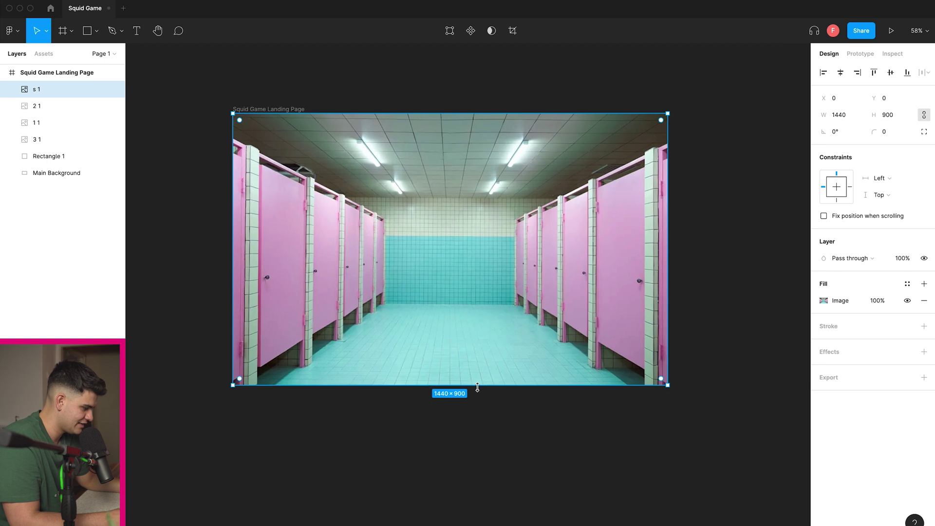
# Step: Shift the bathroom photo left and layer it beneath Main Background
pyautogui.moveTo(75, 89); pyautogui.dragTo(53, 149)
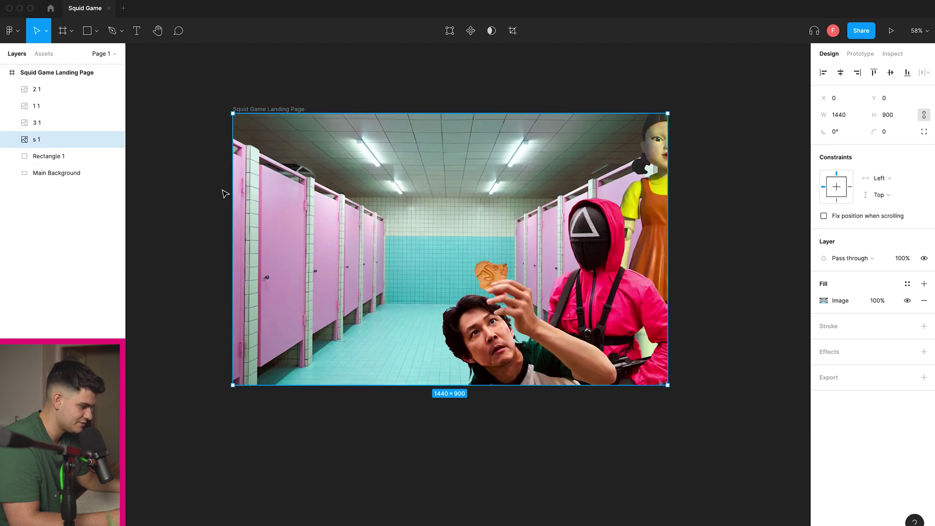
pyautogui.moveTo(412, 249); pyautogui.dragTo(202, 244)
pyautogui.click(195, 244)
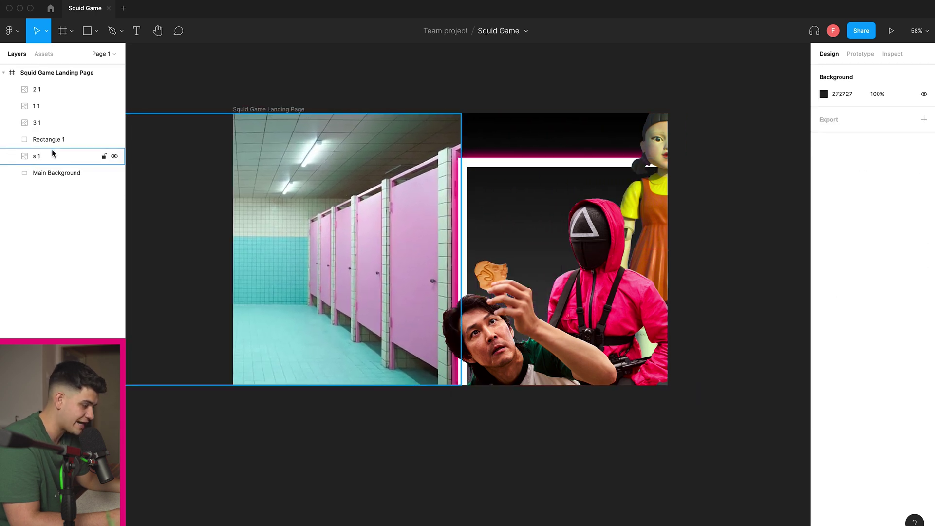
pyautogui.moveTo(54, 154); pyautogui.dragTo(52, 177)
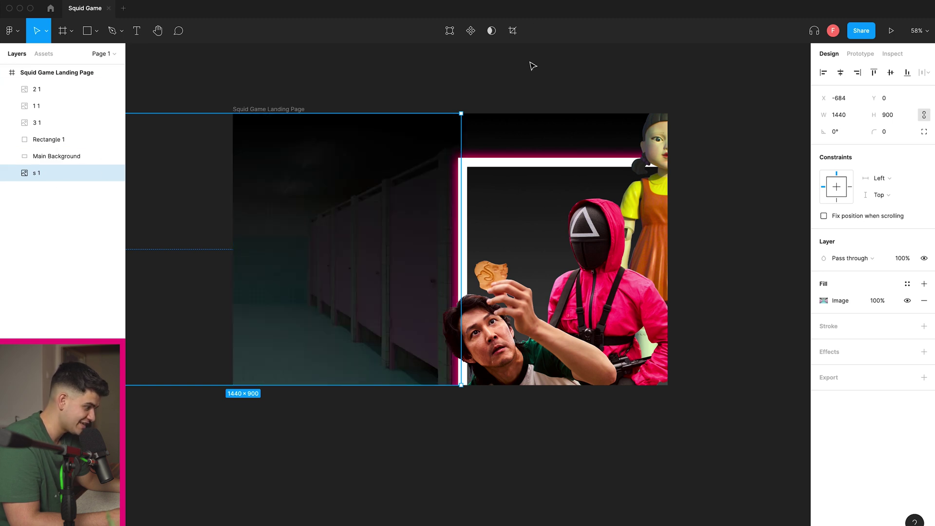
pyautogui.click(515, 95)
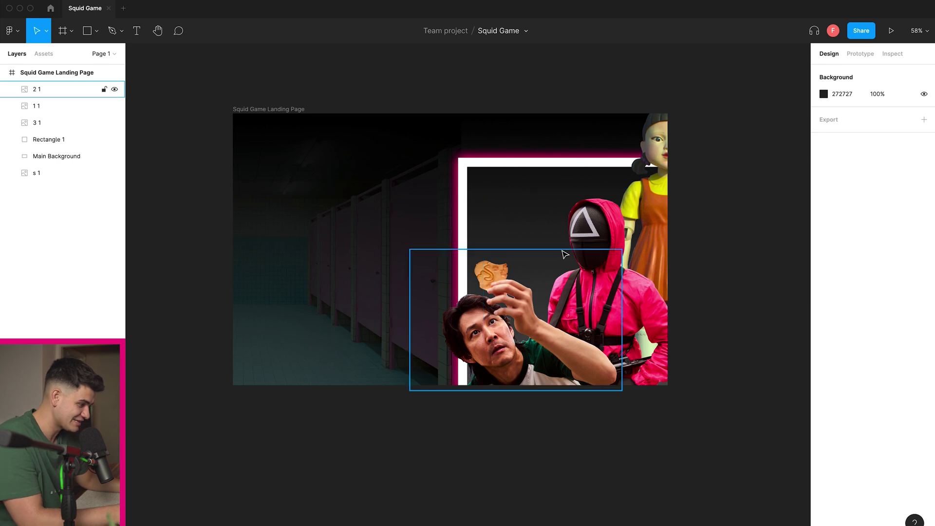
pyautogui.scroll(10, 467, 150)
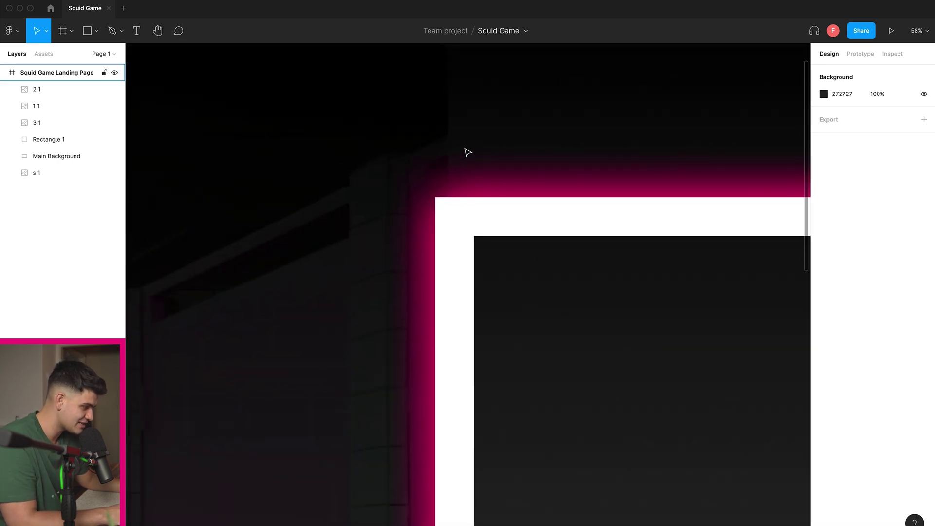
pyautogui.scroll(-10, 467, 154)
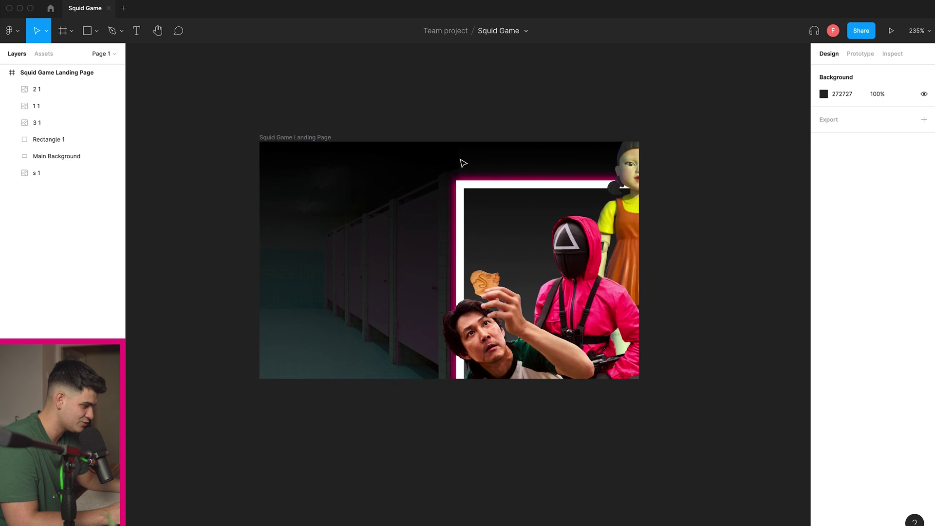
pyautogui.scroll(2, 558, 107)
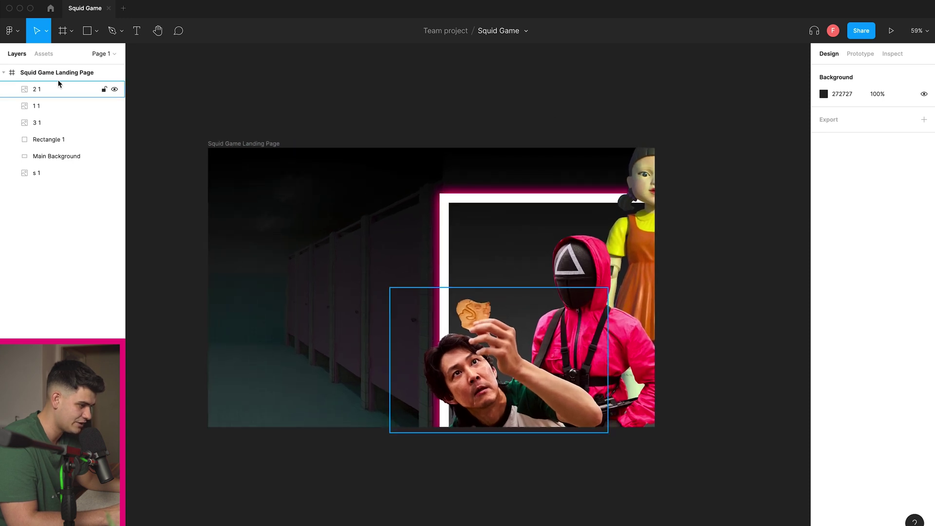
pyautogui.press('-')
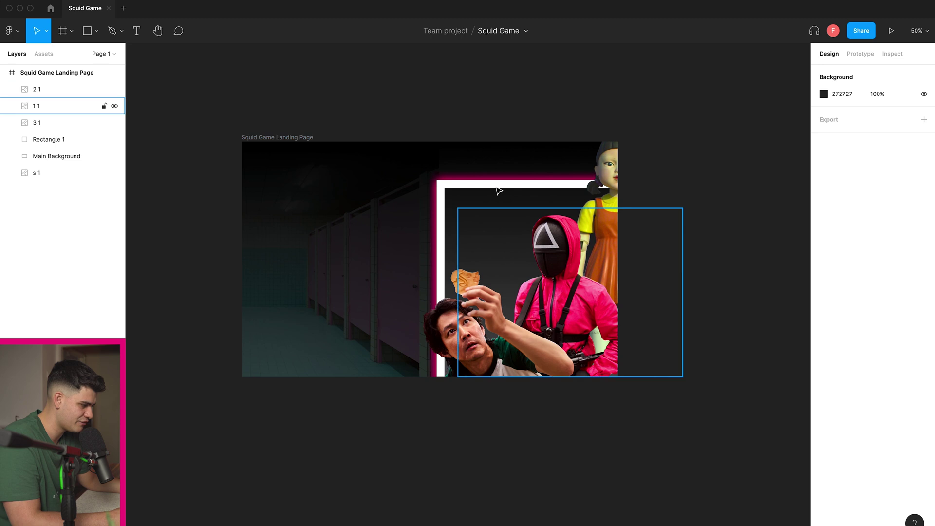
# Step: Draw a 686×900 rectangle over the frame's right side with a linear gradient fill
pyautogui.click(87, 32)
pyautogui.moveTo(439, 142)
pyautogui.mouseDown()
pyautogui.moveTo(479, 233)
pyautogui.moveTo(537, 318)
pyautogui.moveTo(604, 376)
pyautogui.moveTo(617, 377)
pyautogui.mouseUp()
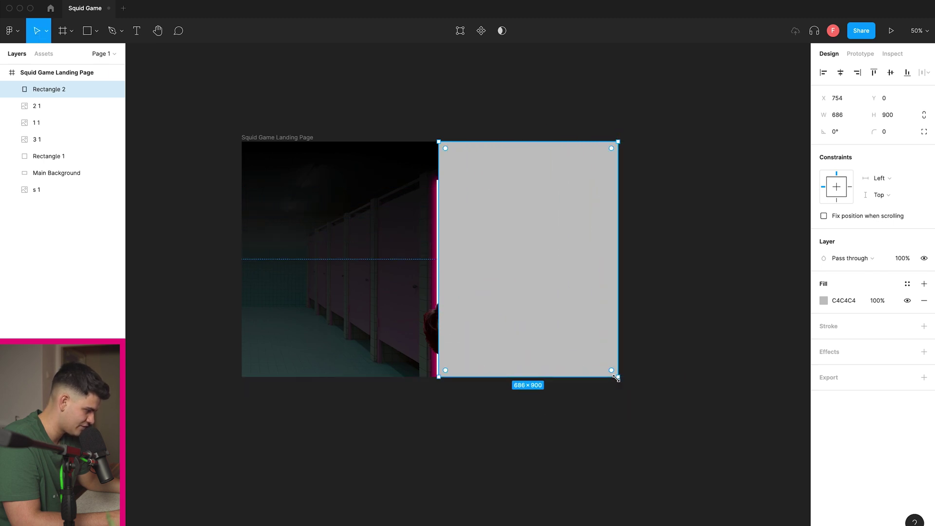
pyautogui.click(823, 309)
pyautogui.click(823, 300)
pyautogui.click(703, 274)
pyautogui.click(710, 288)
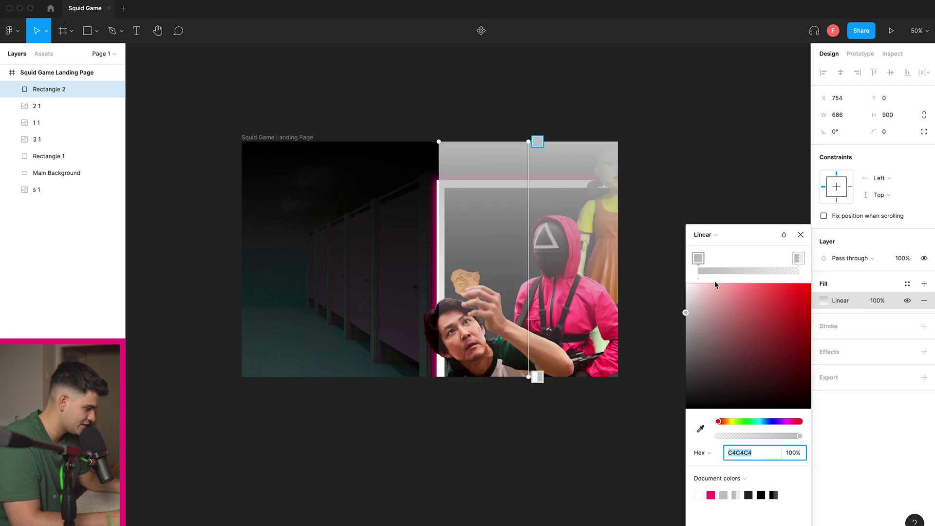
# Step: Set the gradient stops to 000000 and ED1B76 at reduced opacity
pyautogui.click(711, 494)
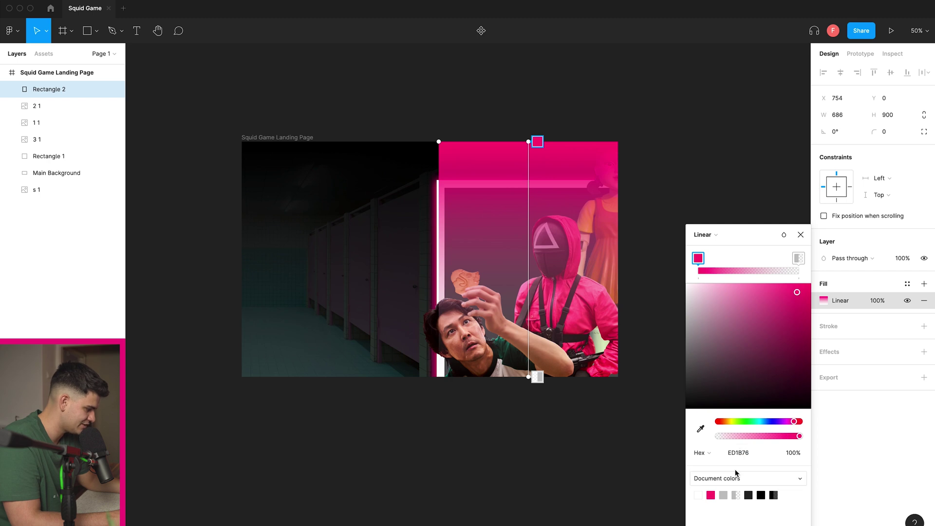
pyautogui.moveTo(727, 326); pyautogui.dragTo(625, 445)
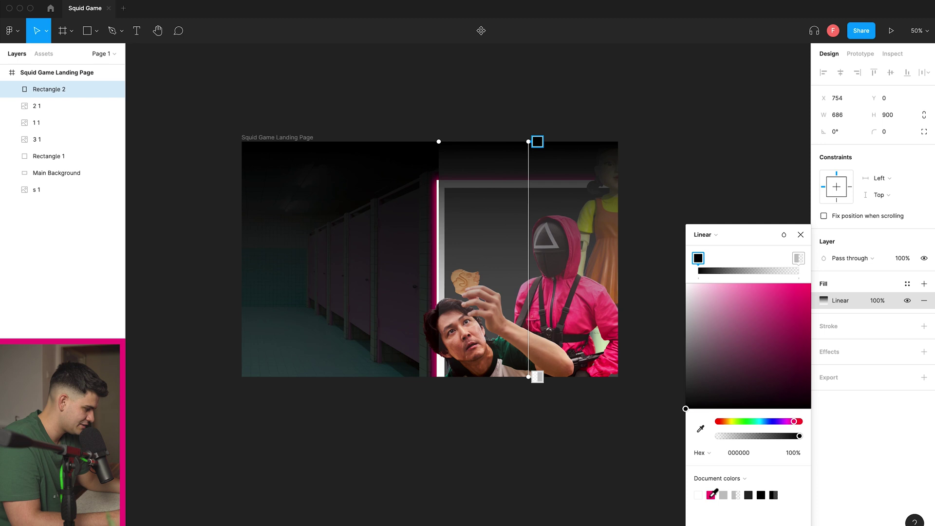
pyautogui.click(800, 255)
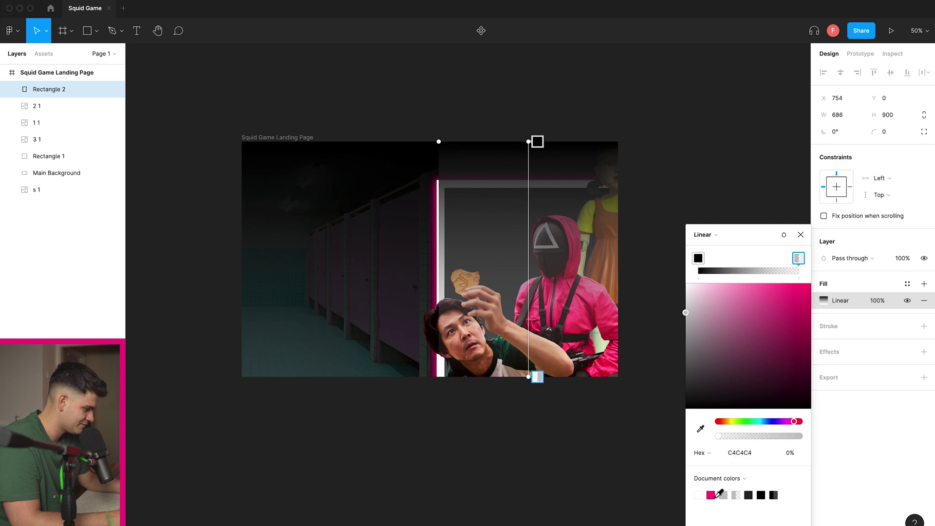
pyautogui.click(710, 494)
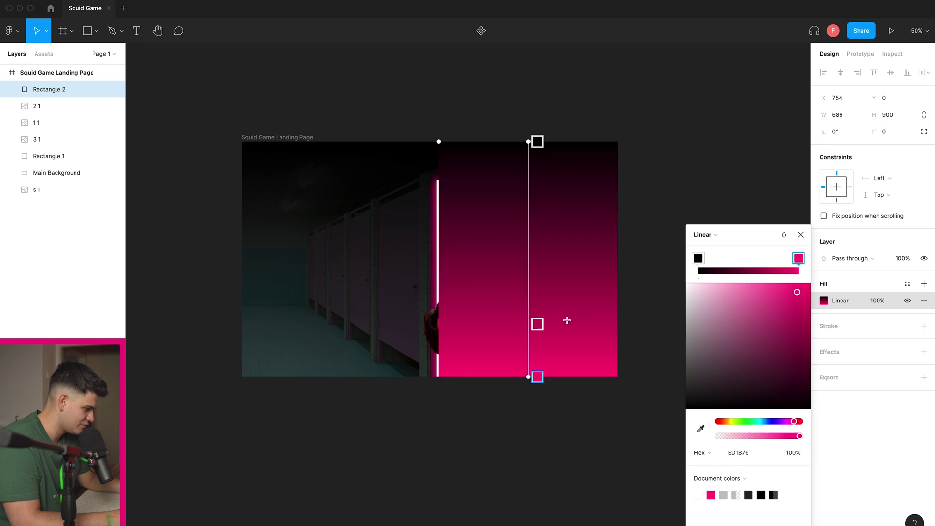
pyautogui.moveTo(790, 437); pyautogui.dragTo(781, 437)
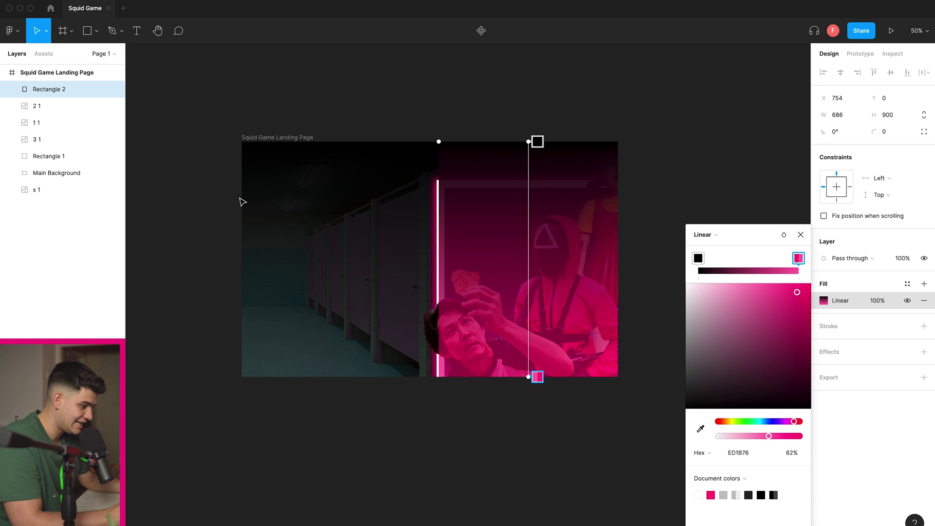
# Step: Move Rectangle 2 behind the characters and white frame, and start the black part of the gradient lower down
pyautogui.moveTo(62, 89); pyautogui.dragTo(61, 166)
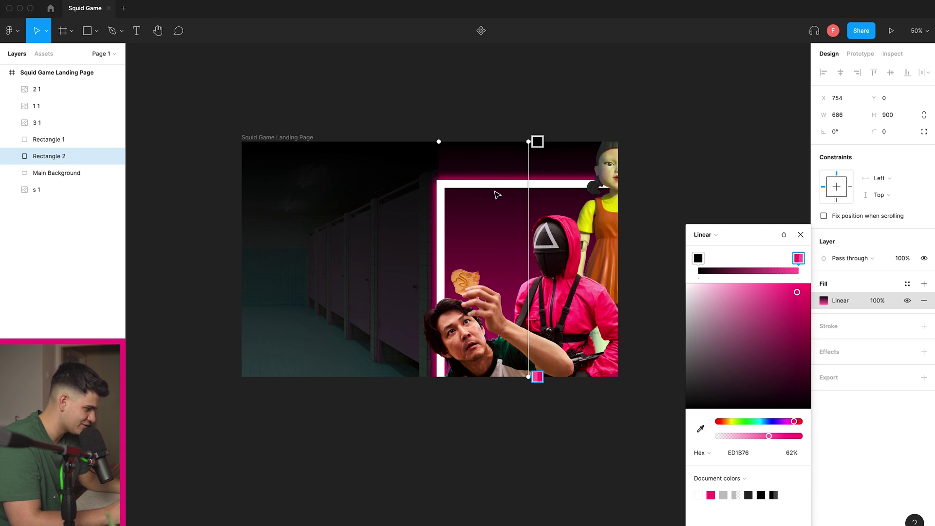
pyautogui.scroll(8, 497, 192)
pyautogui.scroll(-6, 357, 156)
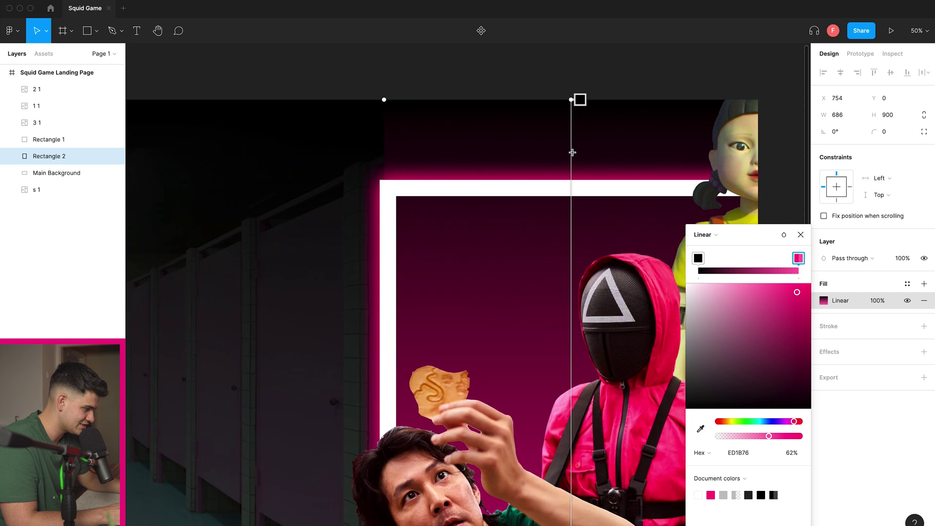
pyautogui.moveTo(566, 113); pyautogui.dragTo(550, 203)
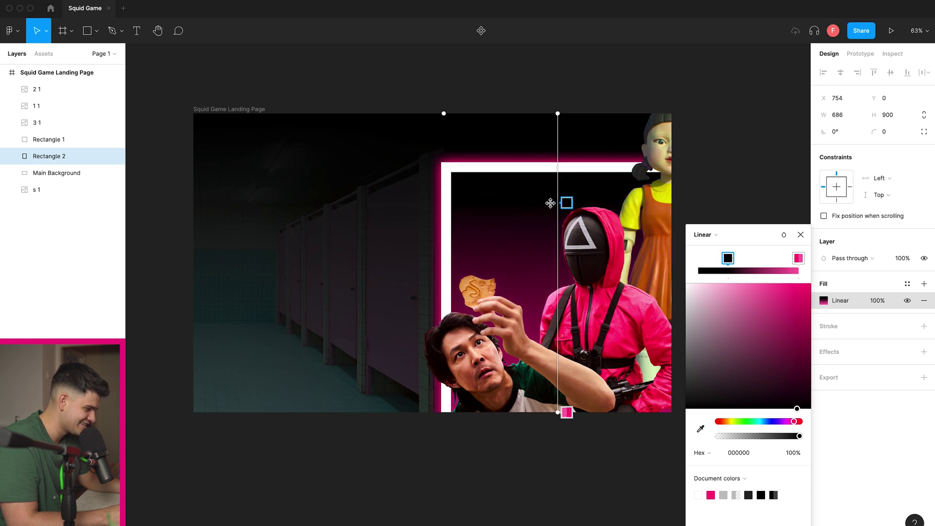
pyautogui.moveTo(572, 197); pyautogui.dragTo(569, 197)
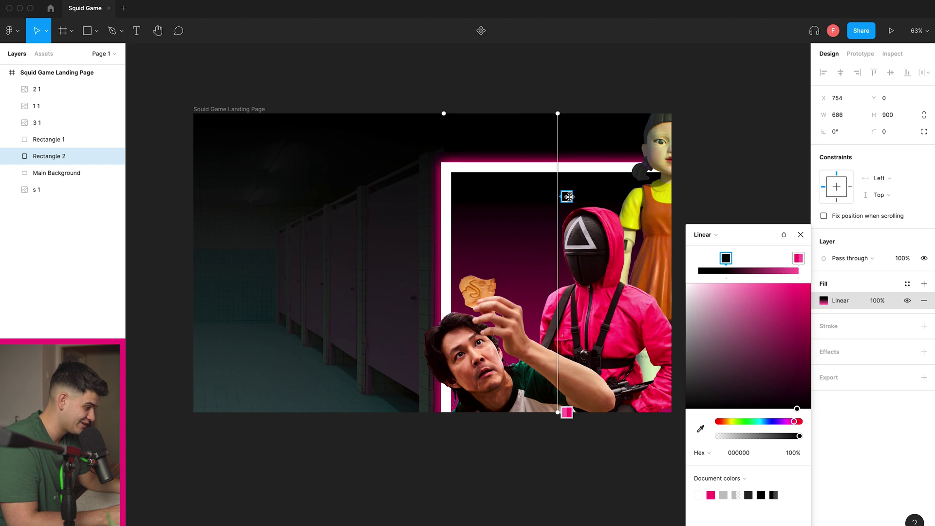
pyautogui.click(800, 234)
pyautogui.click(774, 190)
pyautogui.scroll(-5, 691, 224)
# Step: Select Rectangle 2 in Layers and reopen its Linear gradient picker
pyautogui.scroll(-2, 755, 246)
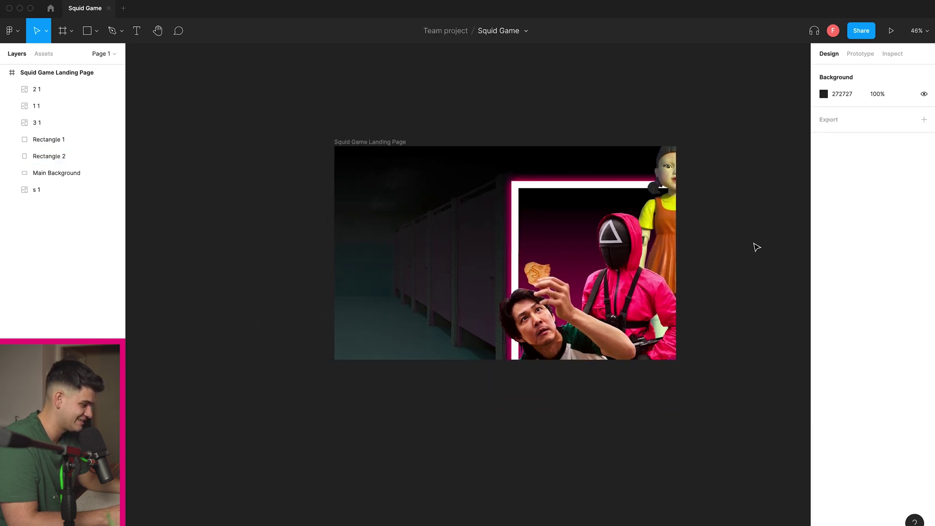
pyautogui.scroll(5, 755, 246)
pyautogui.scroll(3, 754, 245)
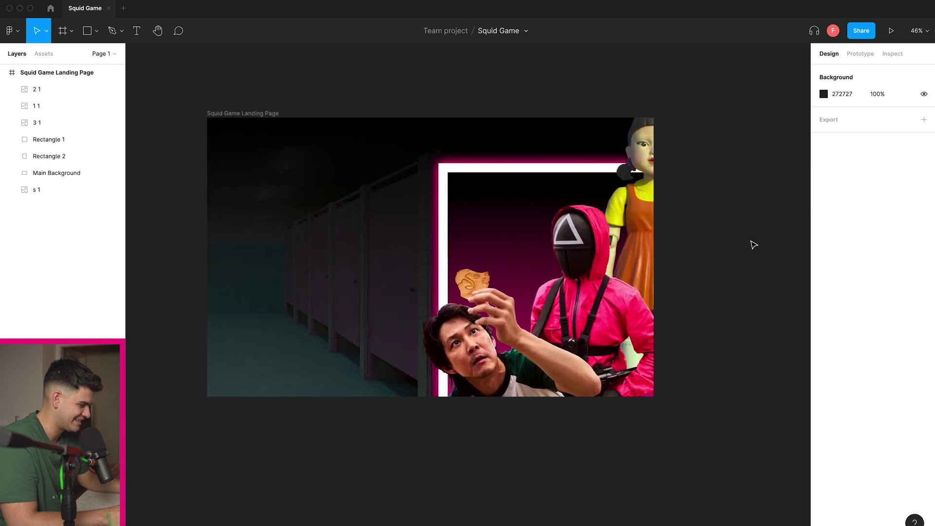
pyautogui.scroll(-3, 750, 243)
pyautogui.scroll(2, 731, 246)
pyautogui.scroll(-2, 731, 247)
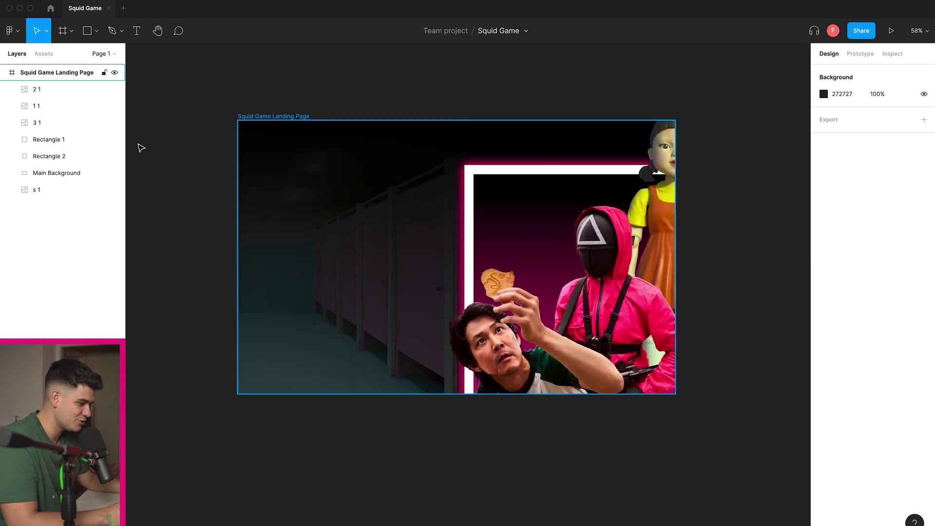
pyautogui.click(54, 174)
pyautogui.click(64, 156)
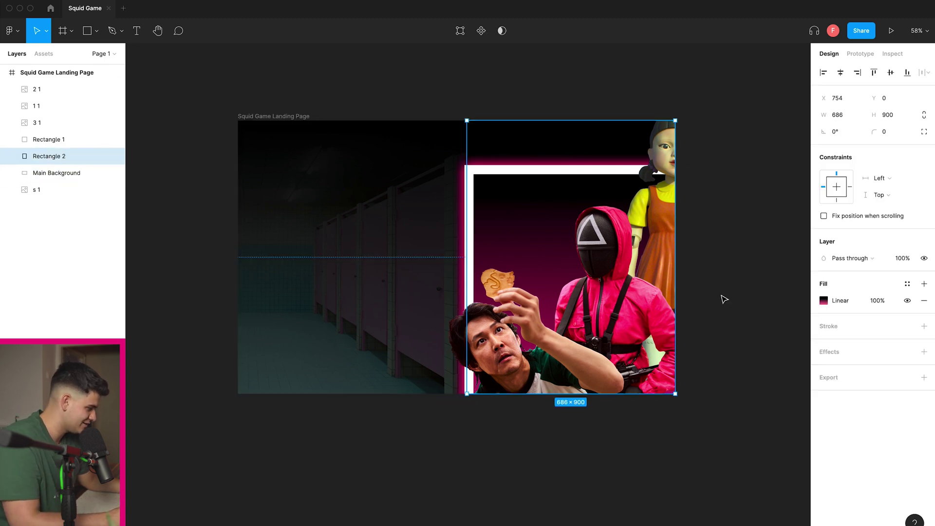
pyautogui.click(824, 300)
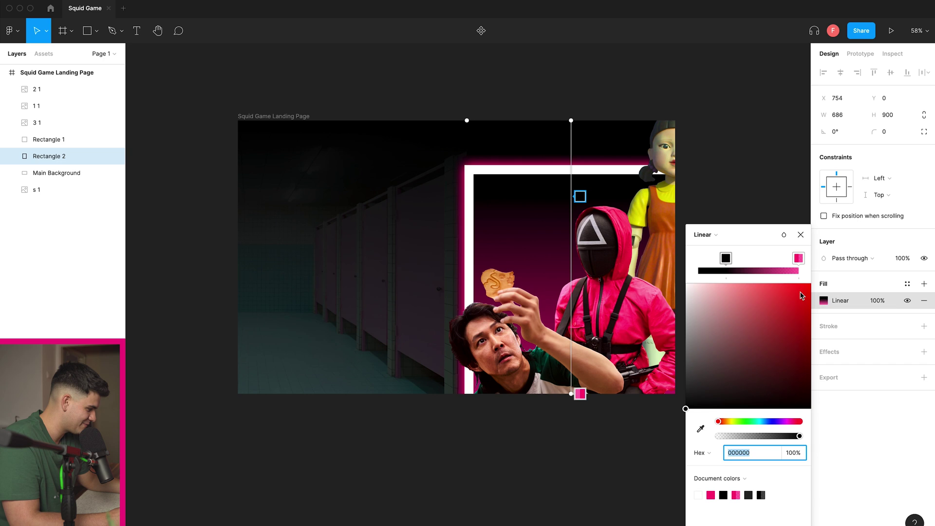
# Step: Add a new black stop to the panel's gradient
pyautogui.click(779, 271)
pyautogui.moveTo(798, 258)
pyautogui.mouseDown()
pyautogui.moveTo(758, 258)
pyautogui.moveTo(811, 257)
pyautogui.mouseUp()
pyautogui.moveTo(740, 386); pyautogui.dragTo(652, 418)
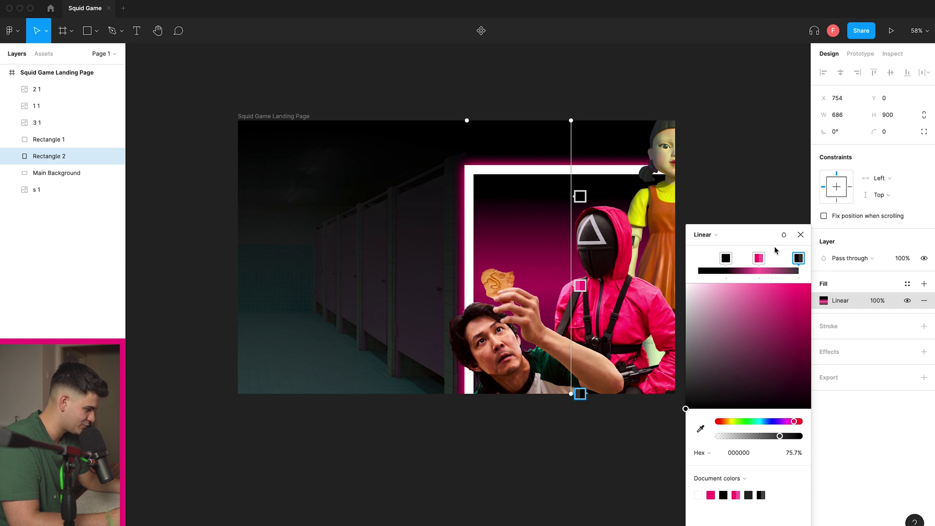
# Step: Fade the ED1B76 pink middle stop to 22% opacity, shift it down, and make the end stop solid black
pyautogui.click(762, 260)
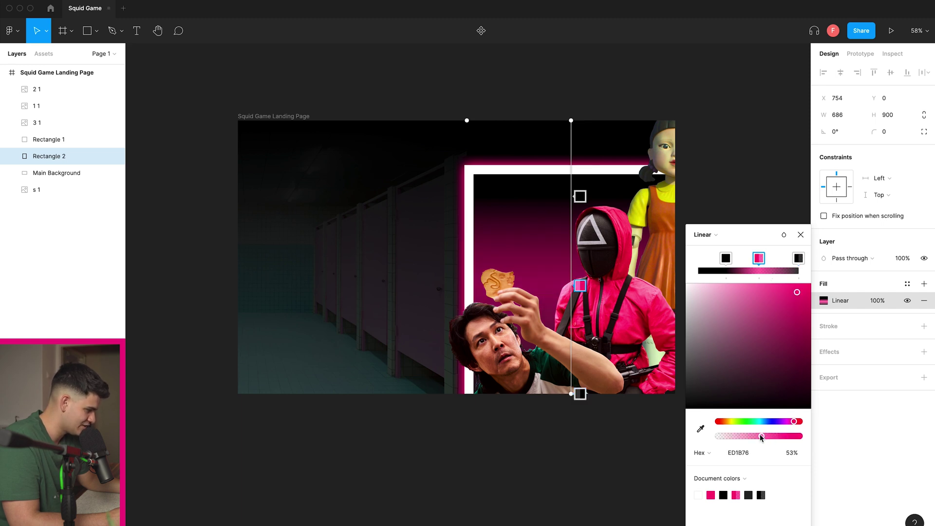
pyautogui.moveTo(762, 436); pyautogui.dragTo(741, 437)
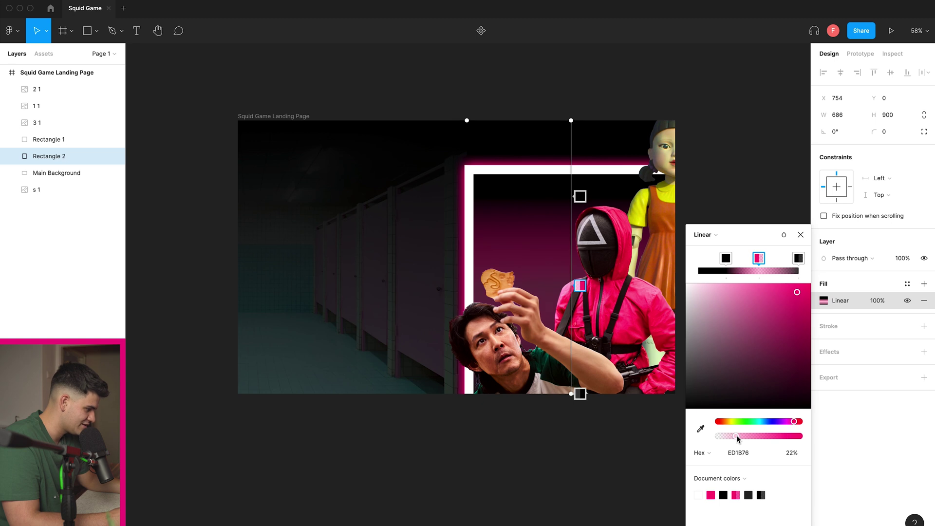
pyautogui.moveTo(756, 258); pyautogui.dragTo(777, 264)
pyautogui.click(798, 259)
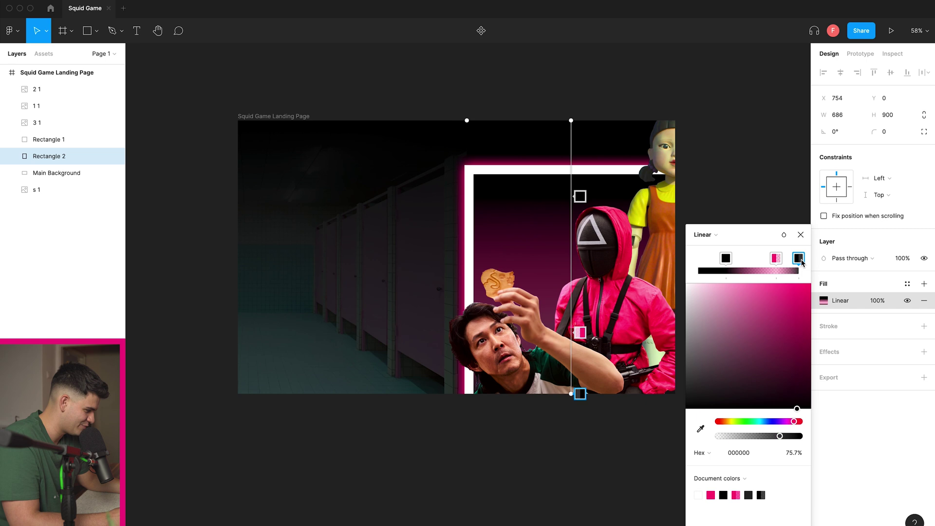
pyautogui.moveTo(783, 436); pyautogui.dragTo(804, 433)
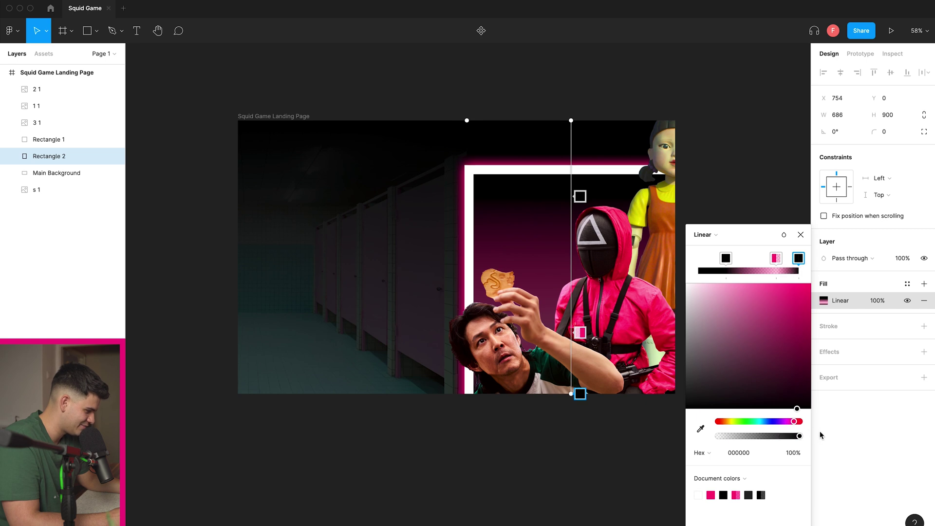
# Step: Delete the second drop shadow from Rectangle 1's effects
pyautogui.click(764, 184)
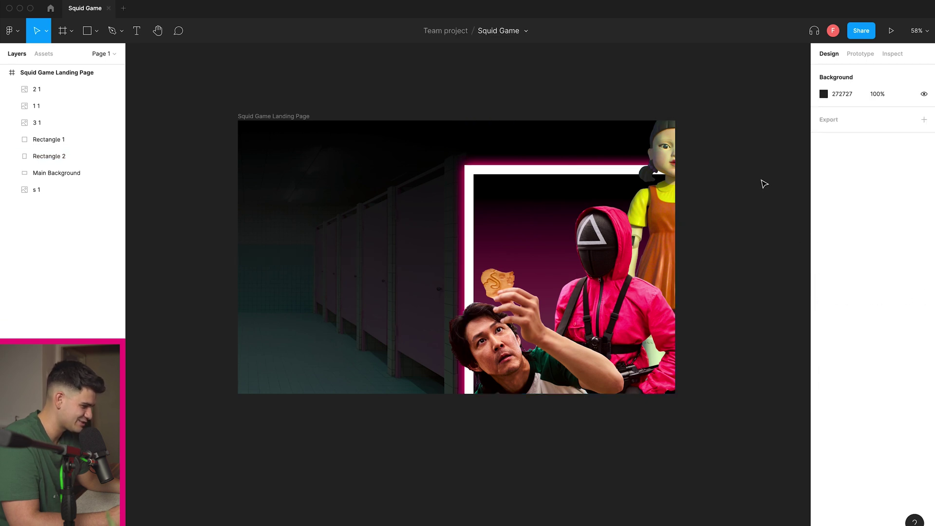
pyautogui.scroll(2, 663, 262)
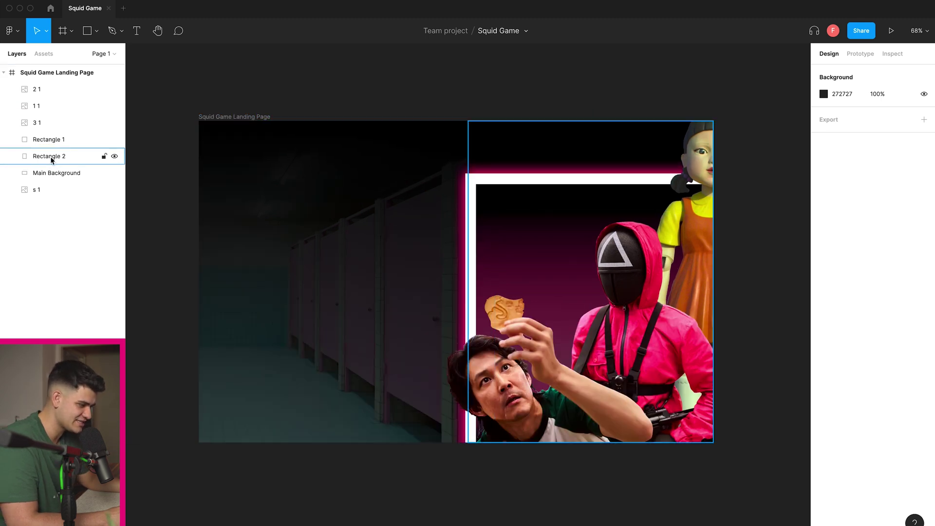
pyautogui.click(57, 144)
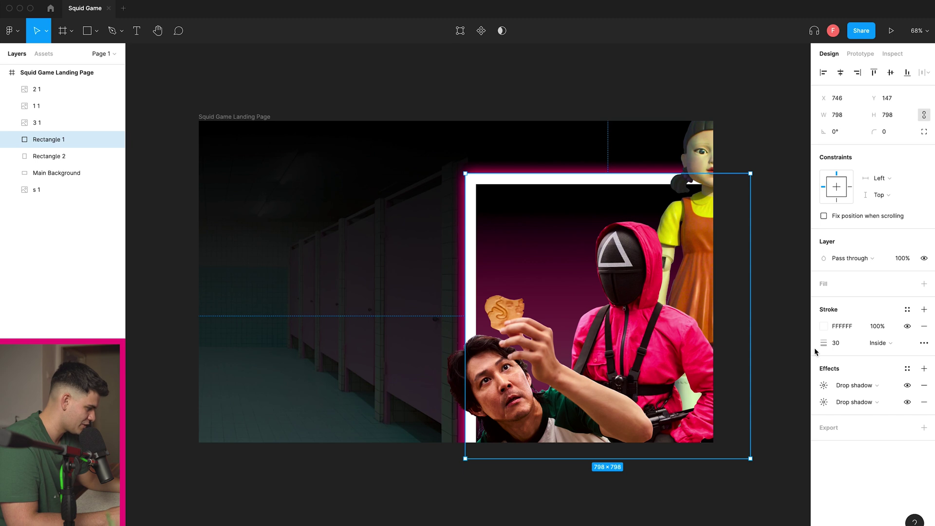
pyautogui.click(925, 386)
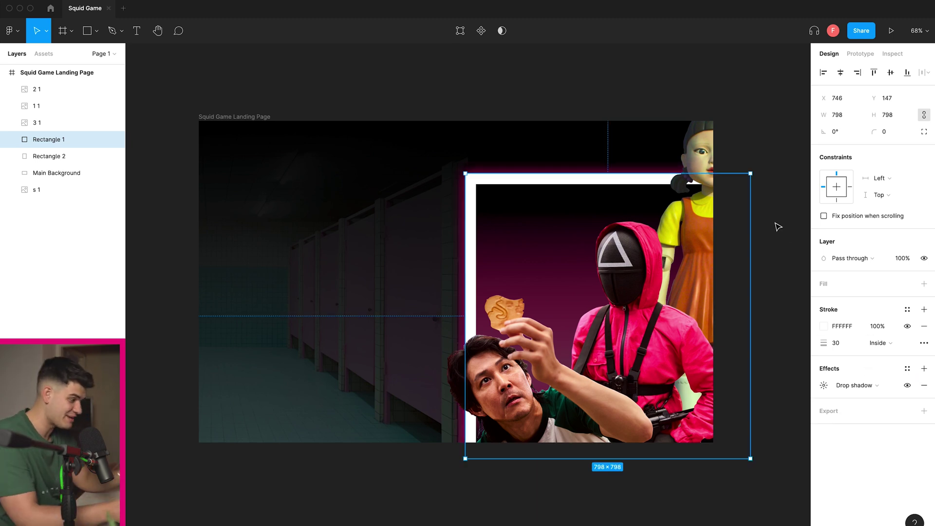
pyautogui.click(762, 144)
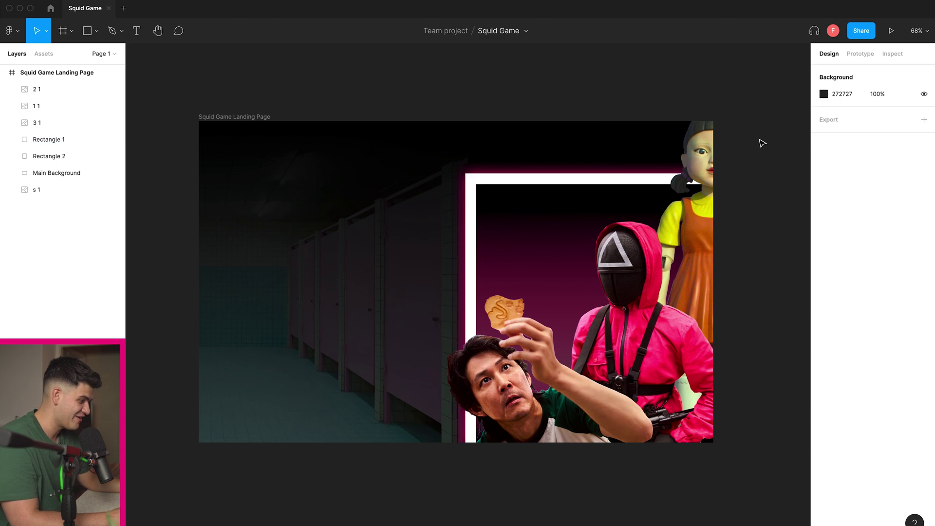
# Step: Scale the doll image 3 1 up to 721×1415 and move it to X 1079, Y -76
pyautogui.click(745, 203)
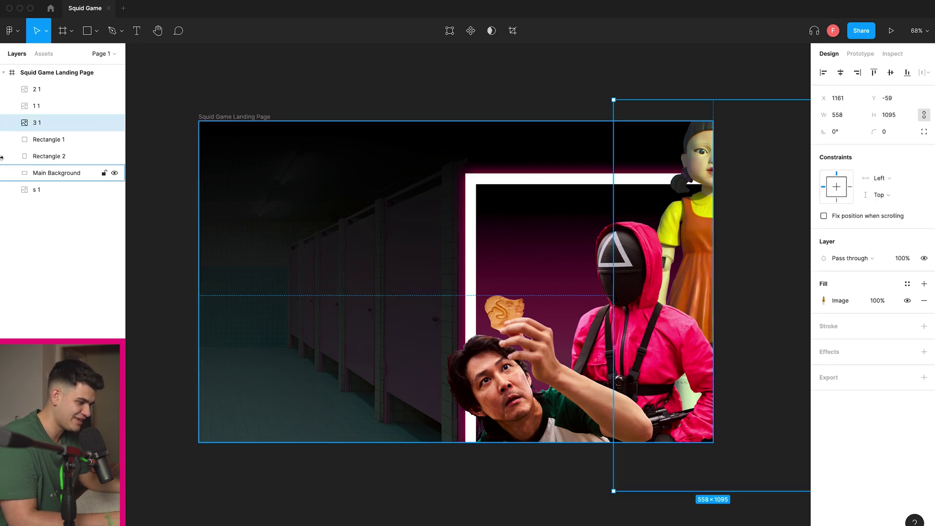
pyautogui.moveTo(611, 101); pyautogui.dragTo(555, 83)
pyautogui.moveTo(681, 158); pyautogui.dragTo(708, 263)
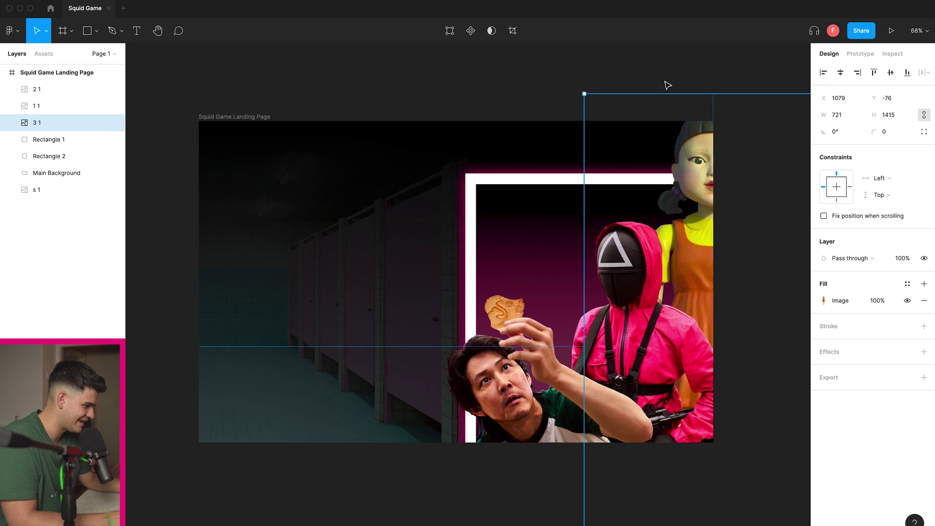
pyautogui.click(660, 103)
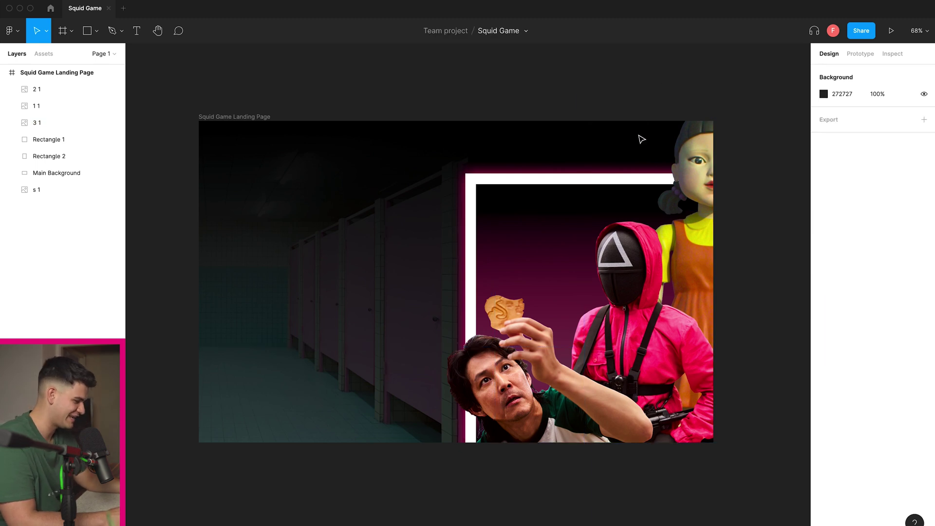
pyautogui.scroll(-5, 539, 211)
pyautogui.scroll(3, 522, 334)
pyautogui.scroll(2, 488, 353)
pyautogui.scroll(2, 487, 353)
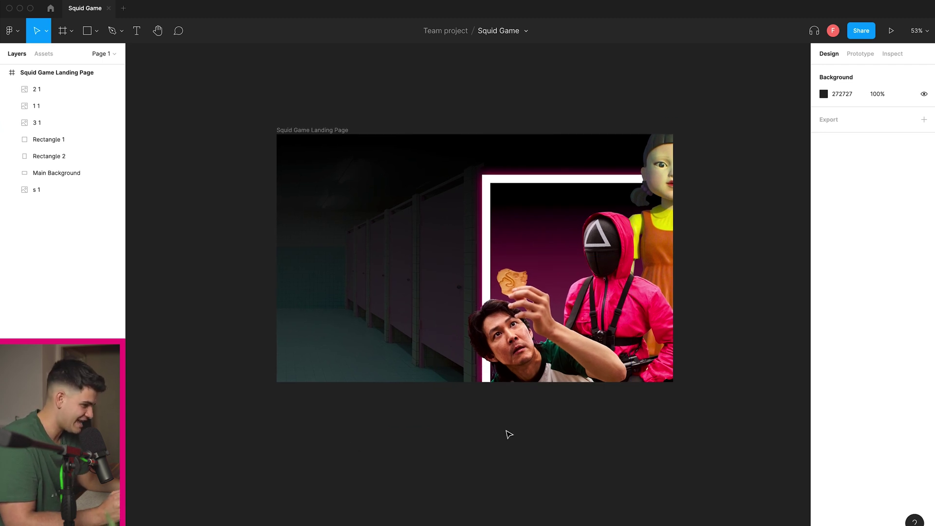
# Step: Start a text box in the frame's top-left using the Game Of Squids font at size 120
pyautogui.click(137, 31)
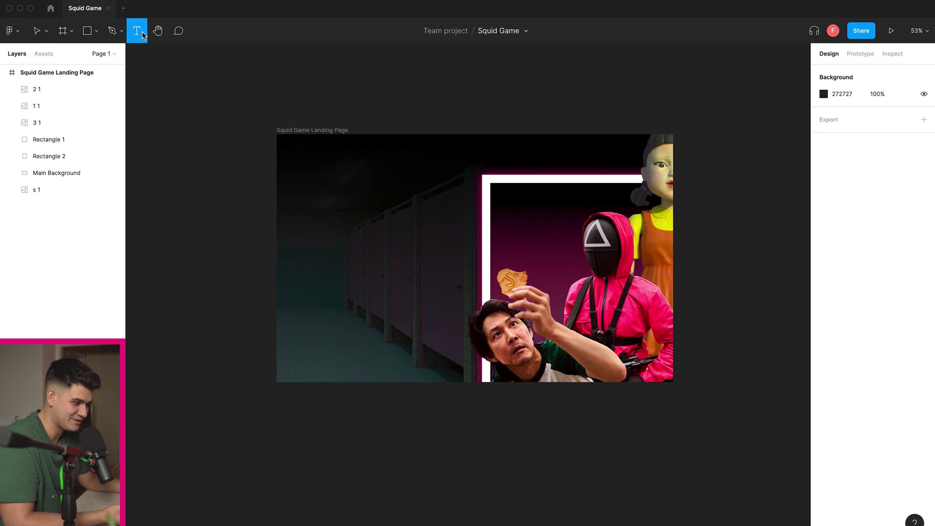
pyautogui.click(318, 169)
pyautogui.click(849, 303)
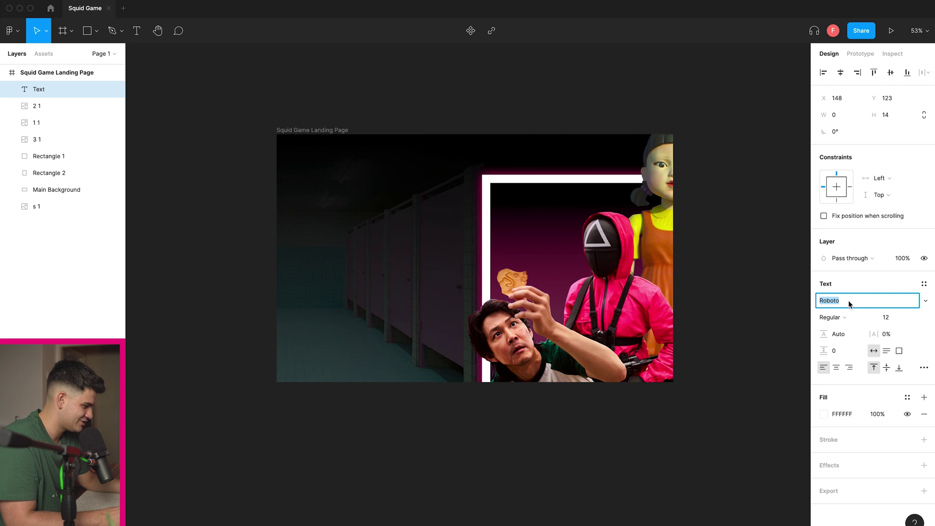
pyautogui.write('Game Of Squids')
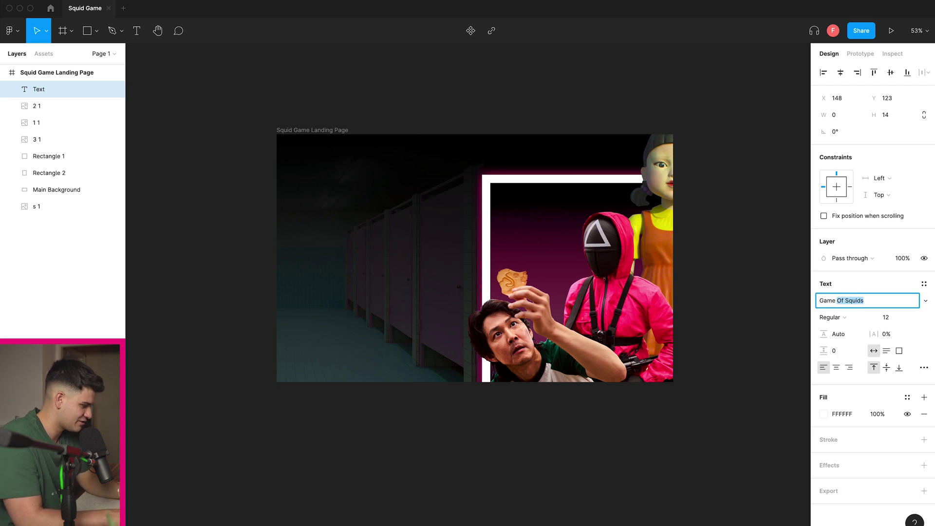
pyautogui.press('Return')
pyautogui.click(891, 317)
pyautogui.write('0')
pyautogui.press('Return')
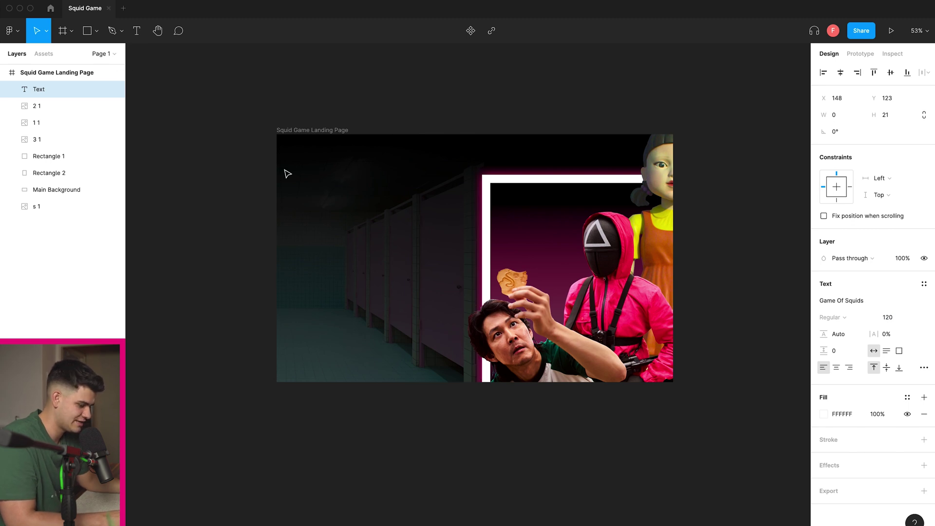
# Step: Type SQUID and position it near the frame's top-left corner
pyautogui.write('squd')
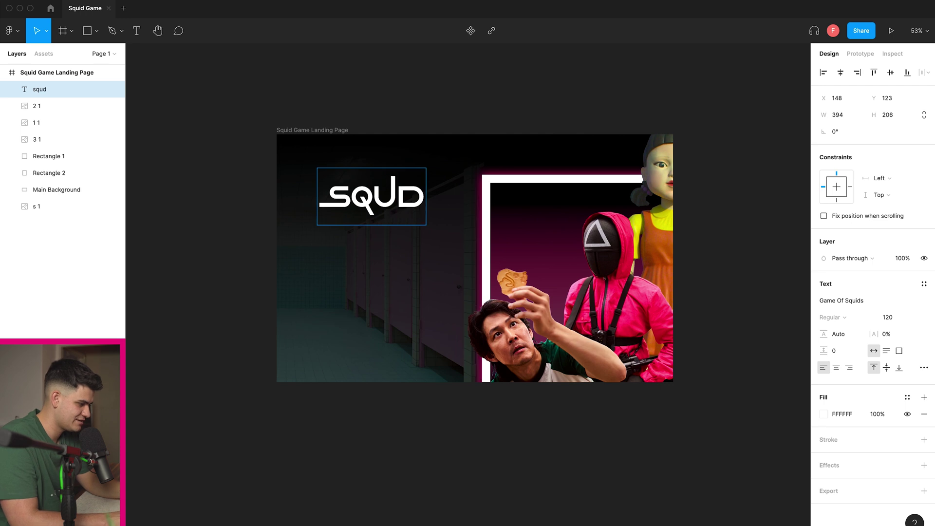
pyautogui.press('BackSpace')
pyautogui.write('id')
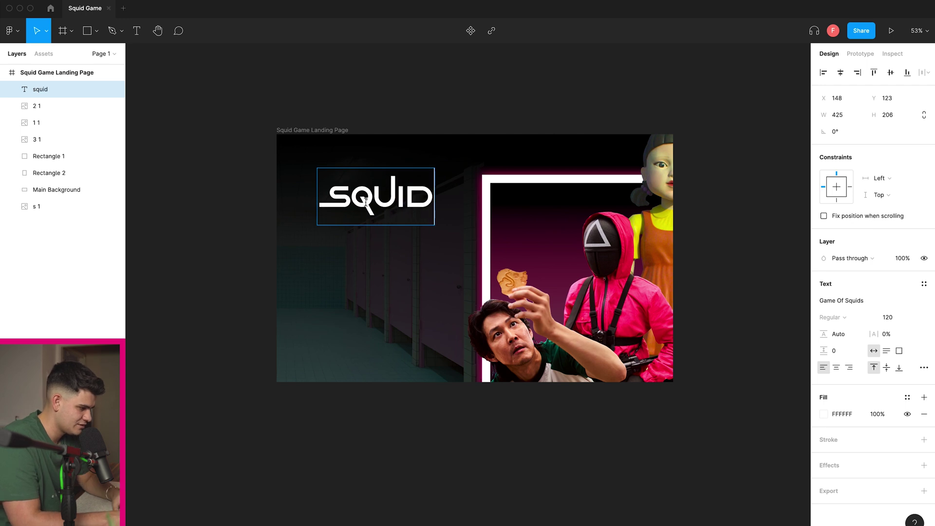
pyautogui.press('Escape')
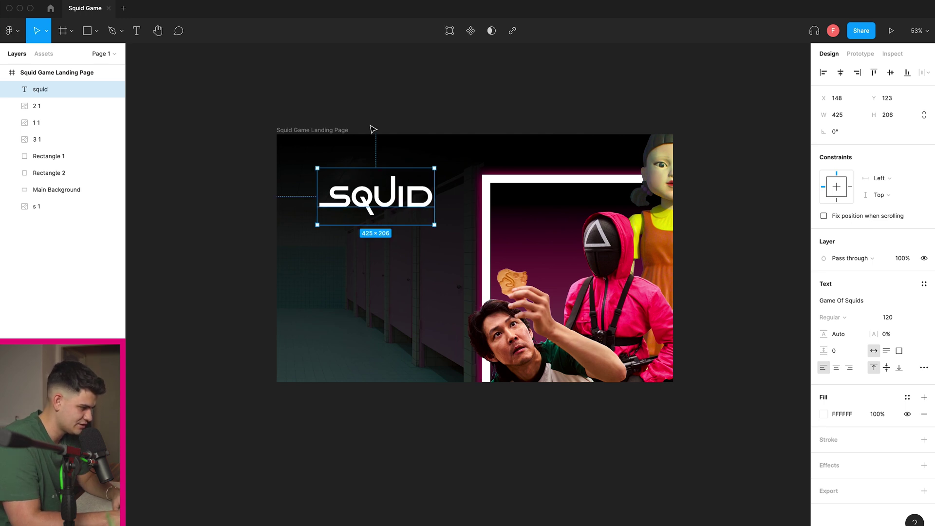
pyautogui.moveTo(368, 197); pyautogui.dragTo(349, 172)
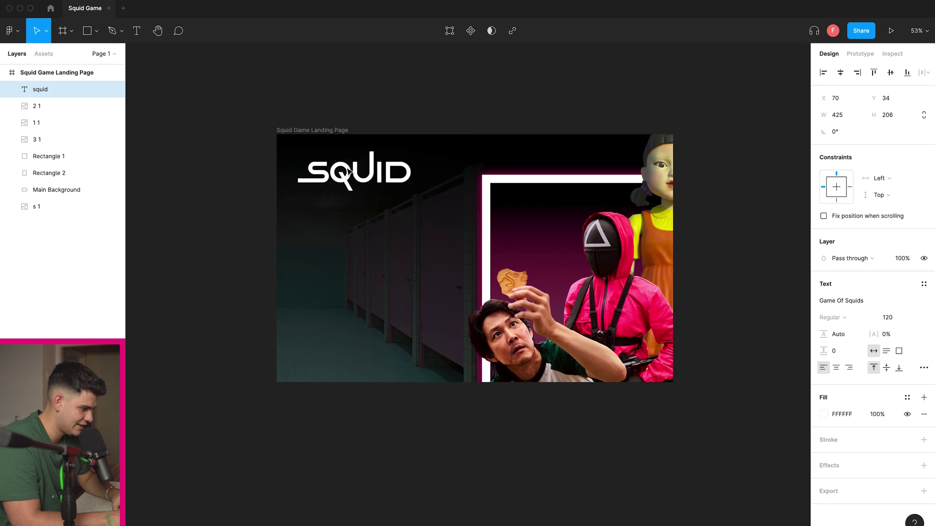
# Step: Add the word GAME as a second text layer placed directly under SQUID
pyautogui.click(137, 32)
pyautogui.click(347, 222)
pyautogui.write('game')
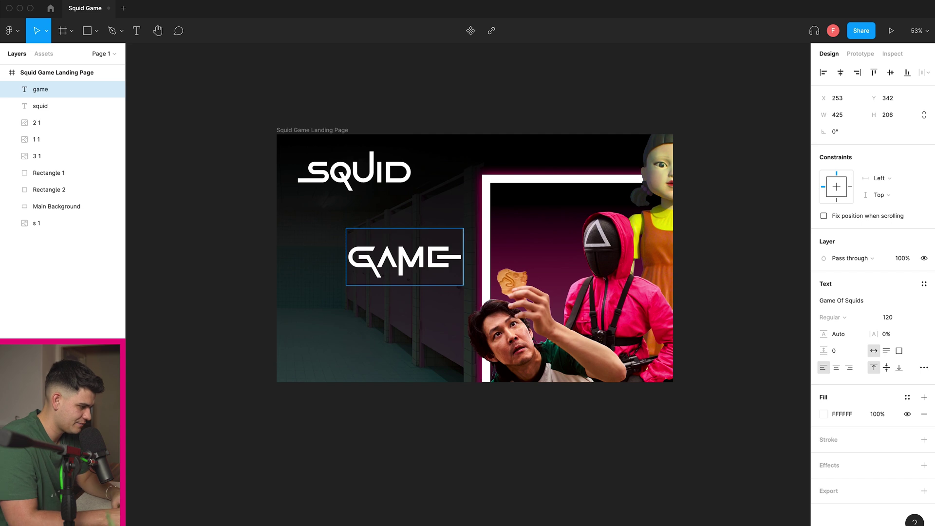
pyautogui.press('Escape')
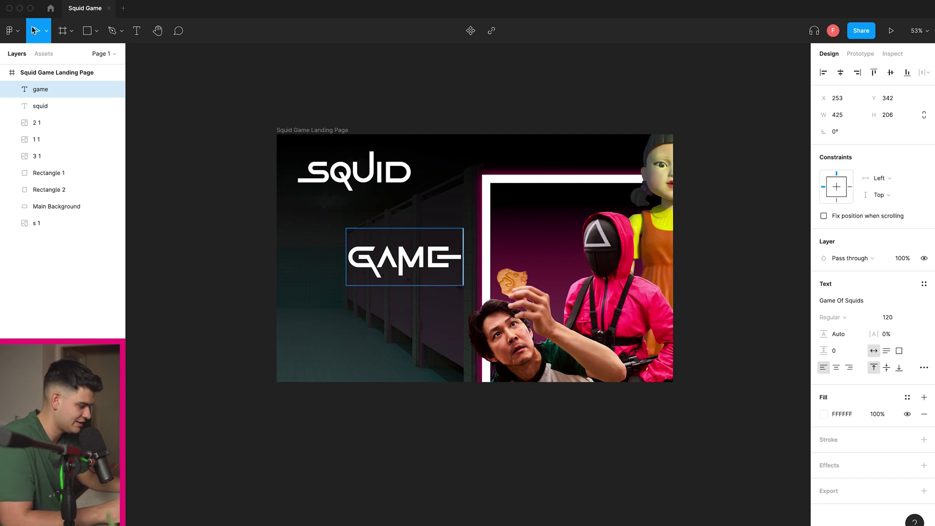
pyautogui.scroll(3, 390, 259)
pyautogui.click(418, 259)
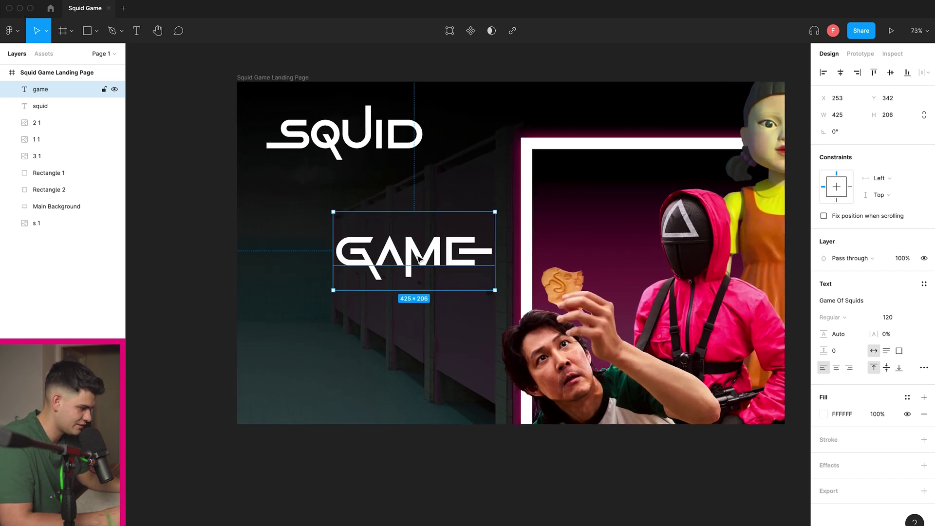
pyautogui.moveTo(415, 248); pyautogui.dragTo(328, 160)
pyautogui.scroll(10, 334, 167)
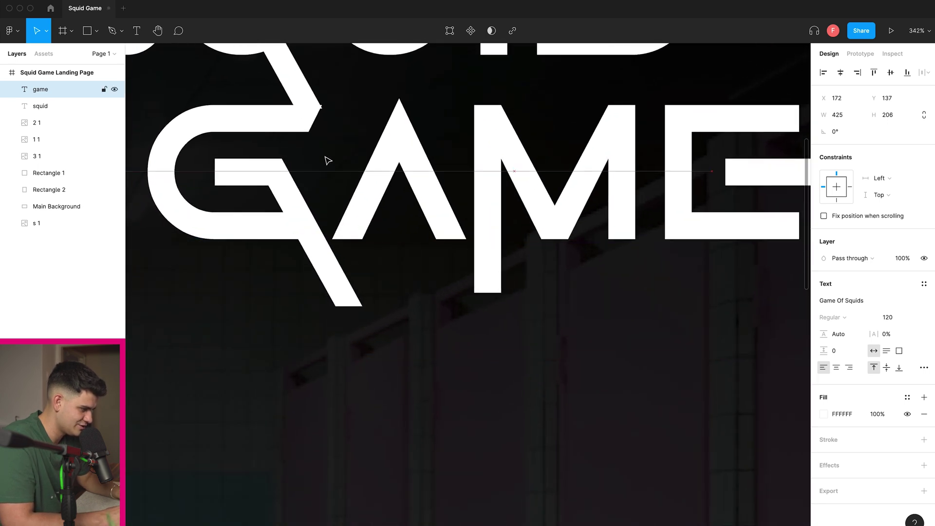
pyautogui.press('Down')
pyautogui.press('Down')
pyautogui.scroll(-8, 327, 160)
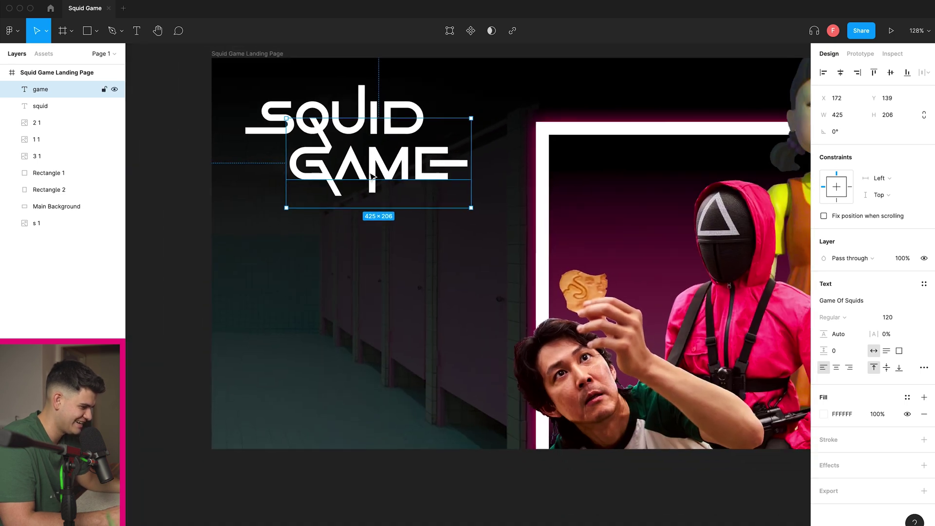
pyautogui.scroll(-5, 372, 176)
pyautogui.click(442, 50)
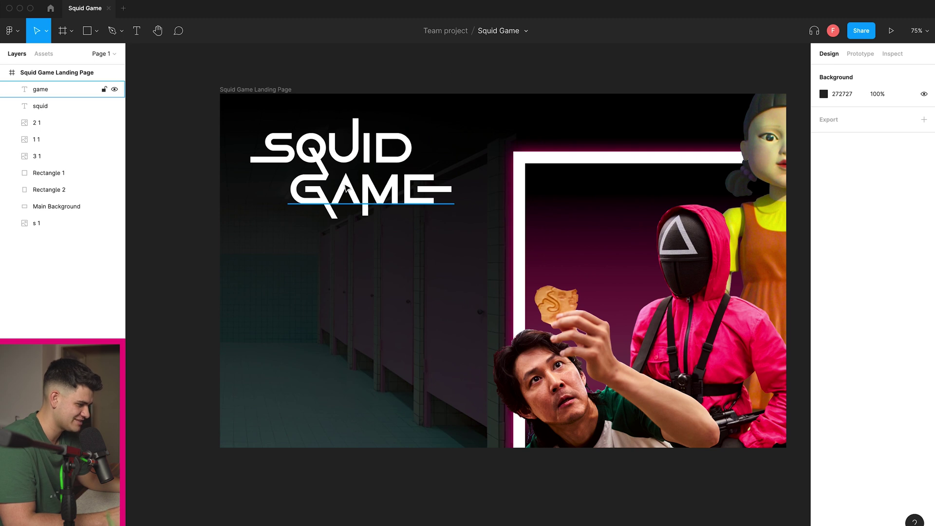
# Step: Shift the SQUID and GAME text layers together slightly to the right
pyautogui.hscroll(-3, 395, 244)
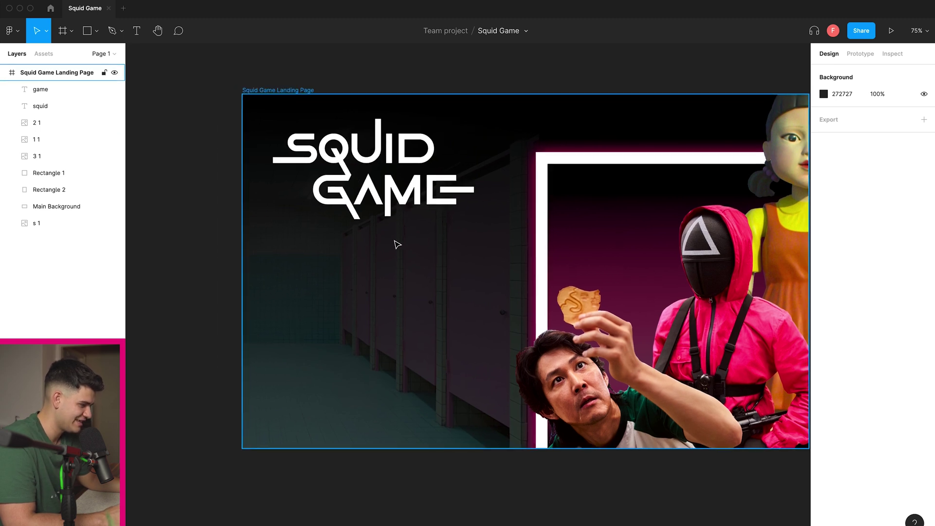
pyautogui.click(339, 166)
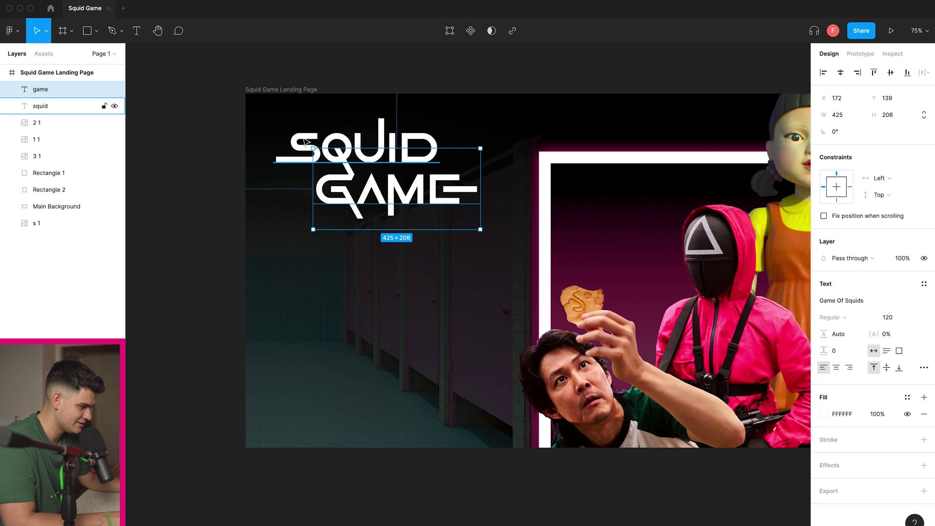
pyautogui.keyDown('shift'); pyautogui.click(371, 160); pyautogui.keyUp('shift')
pyautogui.moveTo(352, 176); pyautogui.dragTo(363, 179)
pyautogui.press('Escape')
pyautogui.scroll(-3, 372, 307)
pyautogui.scroll(3, 414, 268)
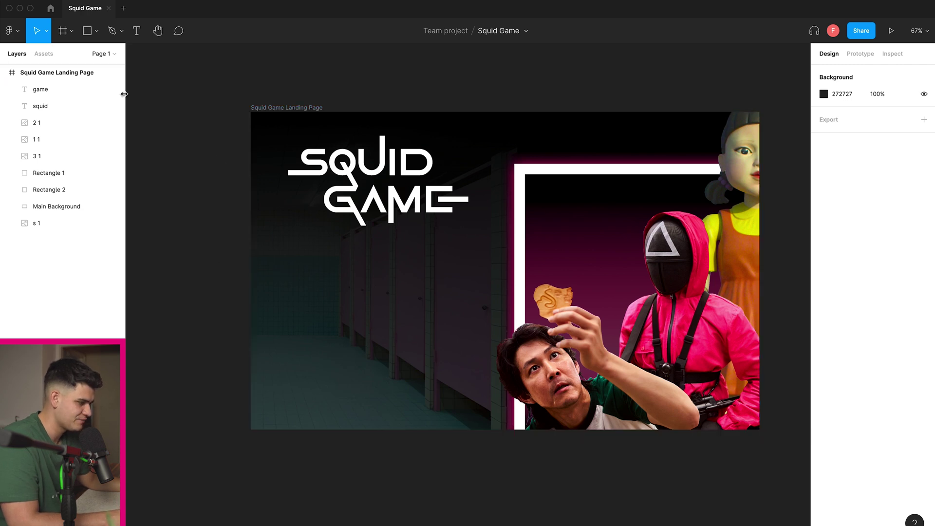
pyautogui.click(95, 33)
# Step: Draw a small square on the frame's left side and size it to 50×50
pyautogui.click(102, 54)
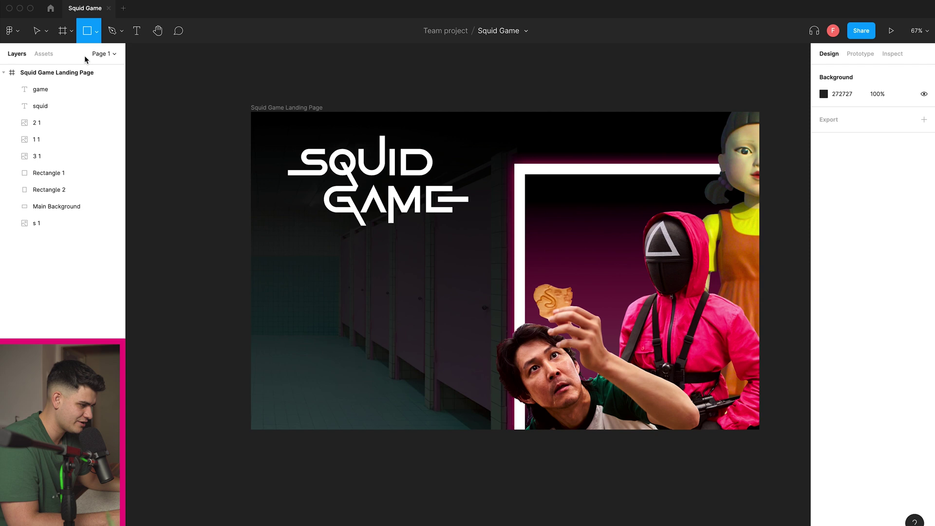
pyautogui.moveTo(291, 276); pyautogui.dragTo(319, 304)
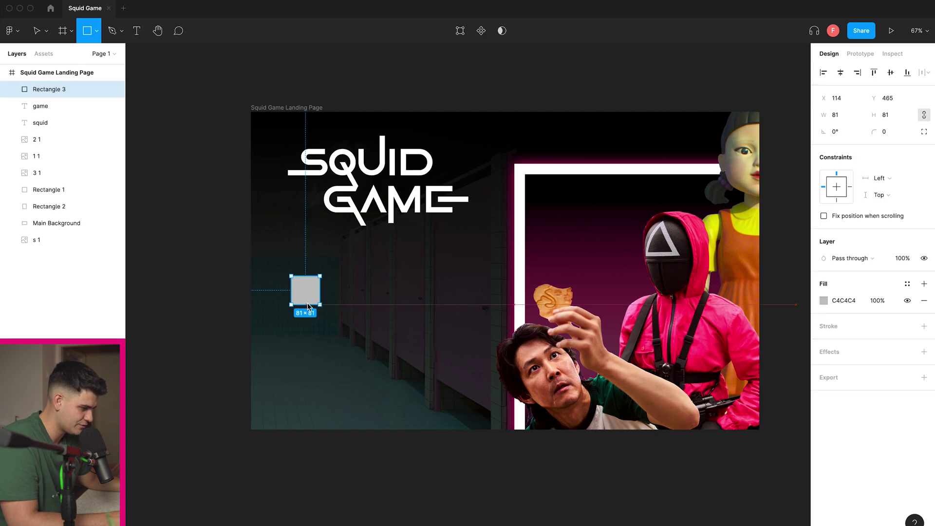
pyautogui.click(845, 116)
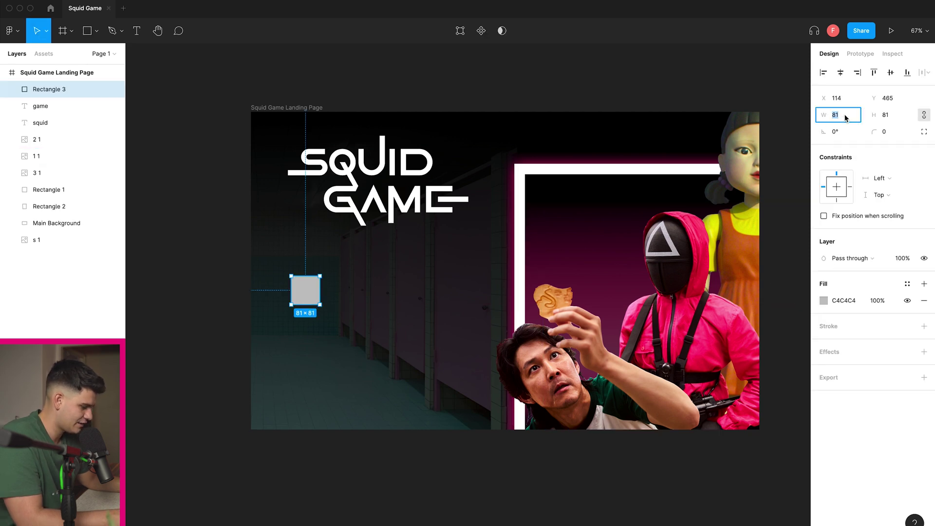
pyautogui.write('40')
pyautogui.press('Return')
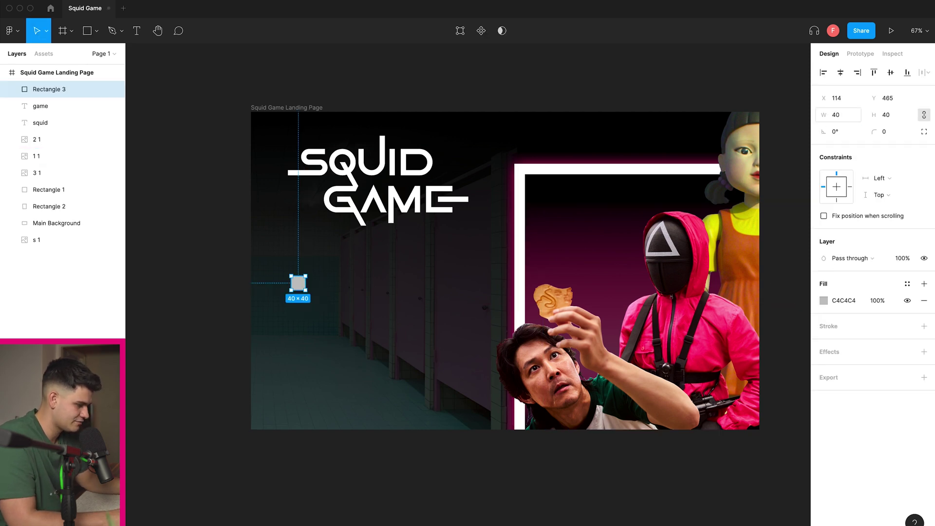
pyautogui.doubleClick(845, 115)
pyautogui.write('50')
pyautogui.press('Return')
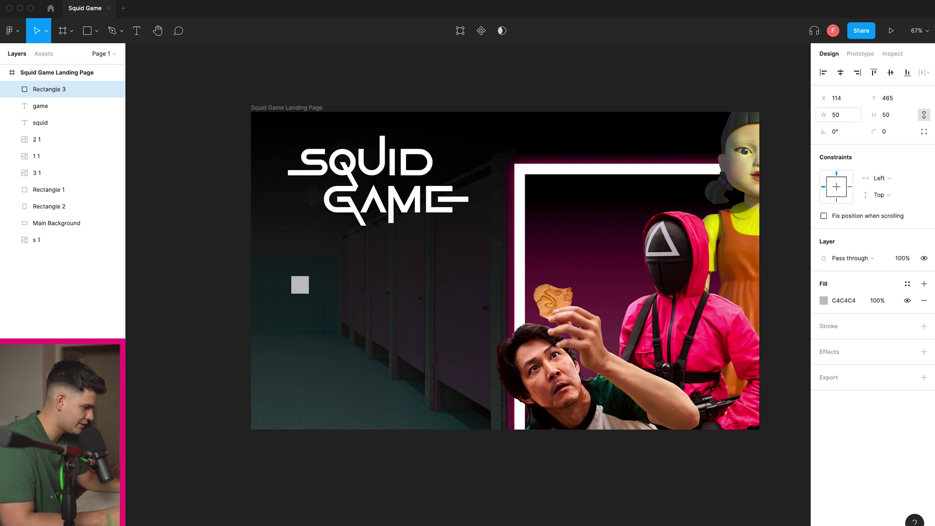
# Step: Add a stroke to the square and copy the teal hex #249f9c from the palette page
pyautogui.click(924, 326)
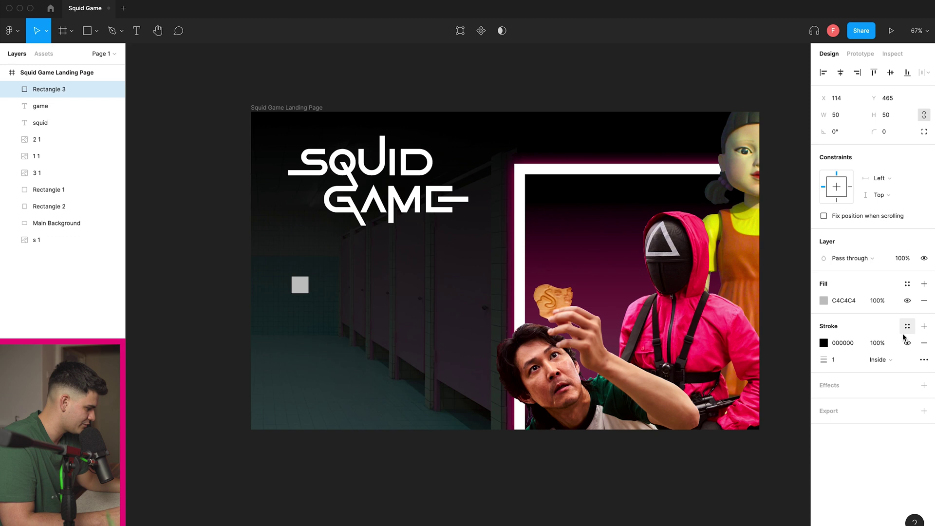
pyautogui.click(827, 345)
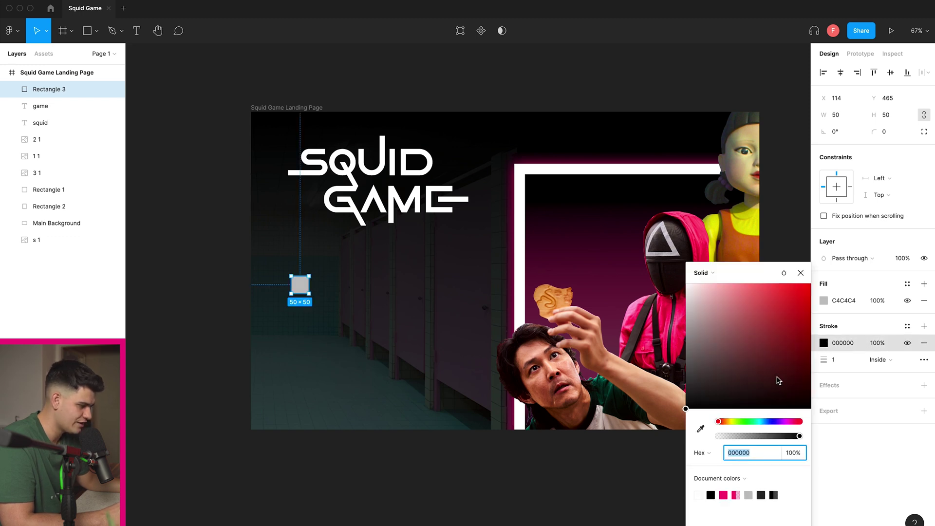
pyautogui.press('super+Tab')
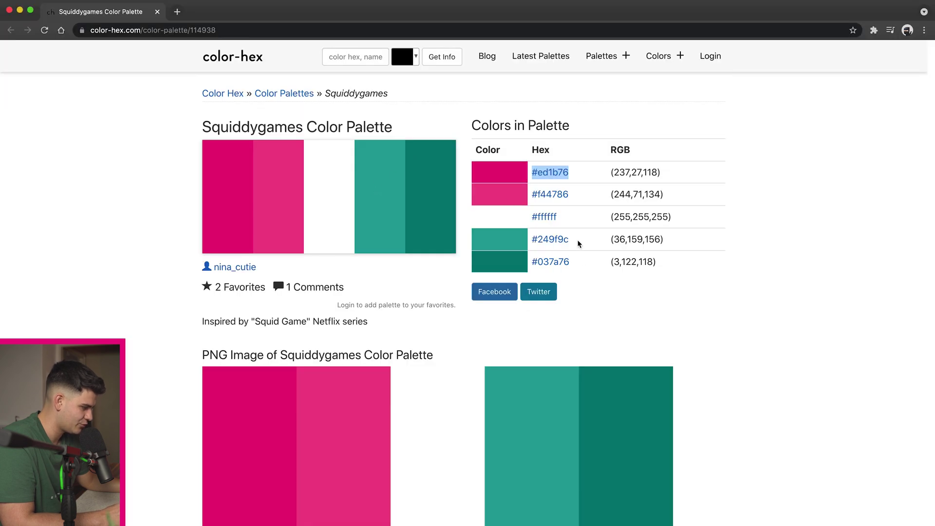
pyautogui.doubleClick(549, 239)
pyautogui.press('super+c')
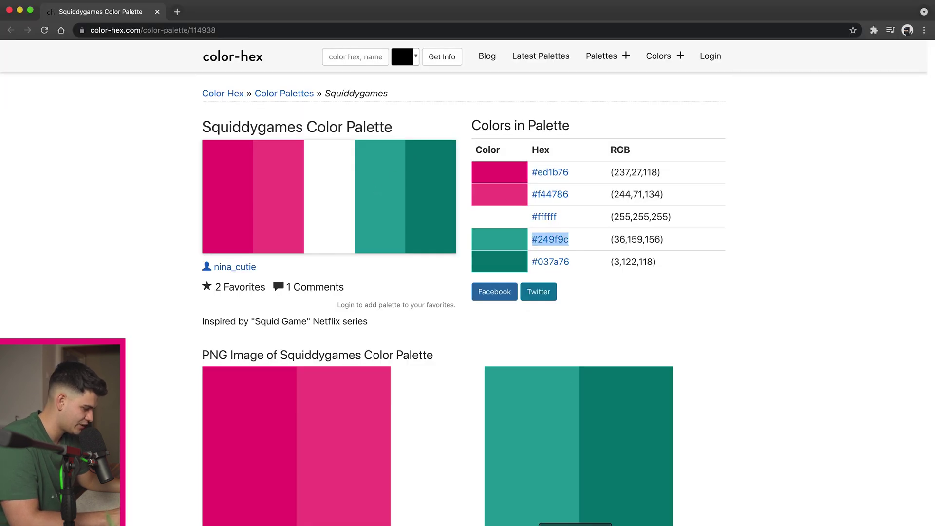
pyautogui.press('super+Tab')
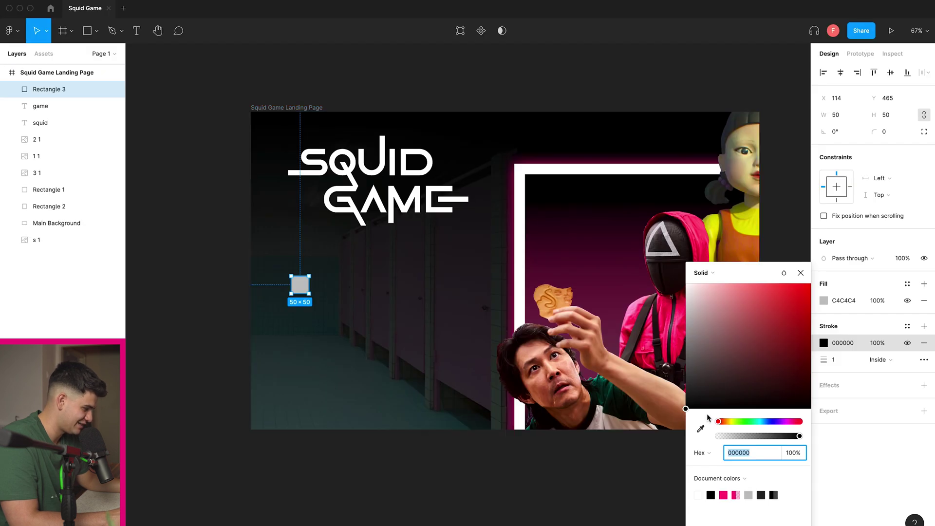
# Step: Give the square a 6 px 249F9C stroke, remove its fill, and nudge it into place
pyautogui.press('super+v')
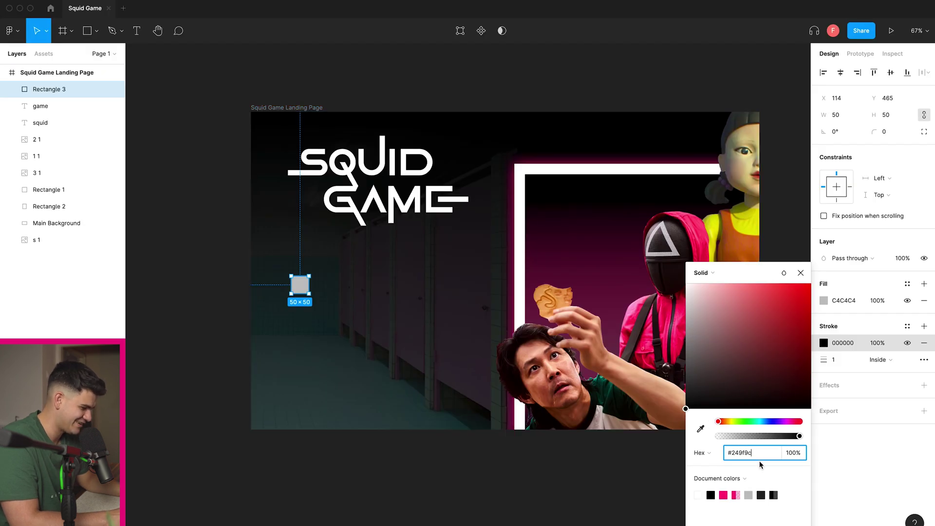
pyautogui.press('Return')
pyautogui.click(857, 356)
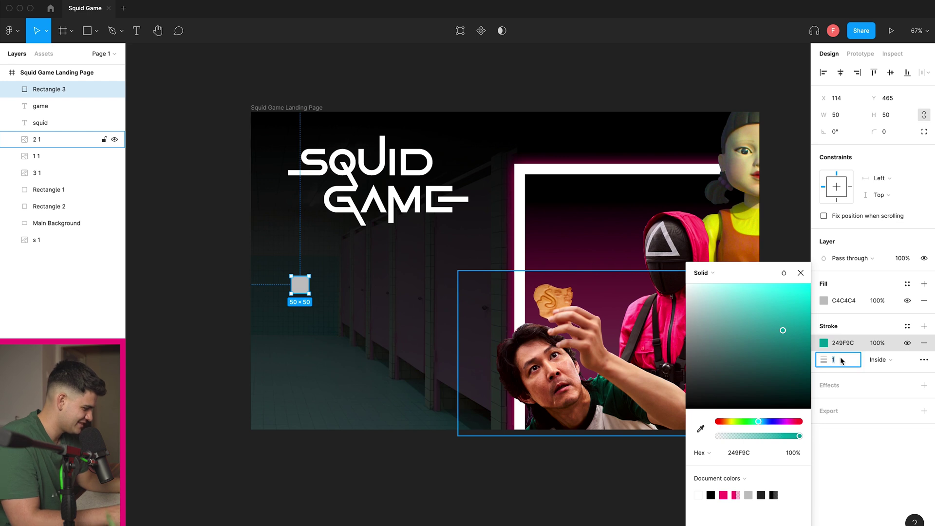
pyautogui.write('5')
pyautogui.press('Up')
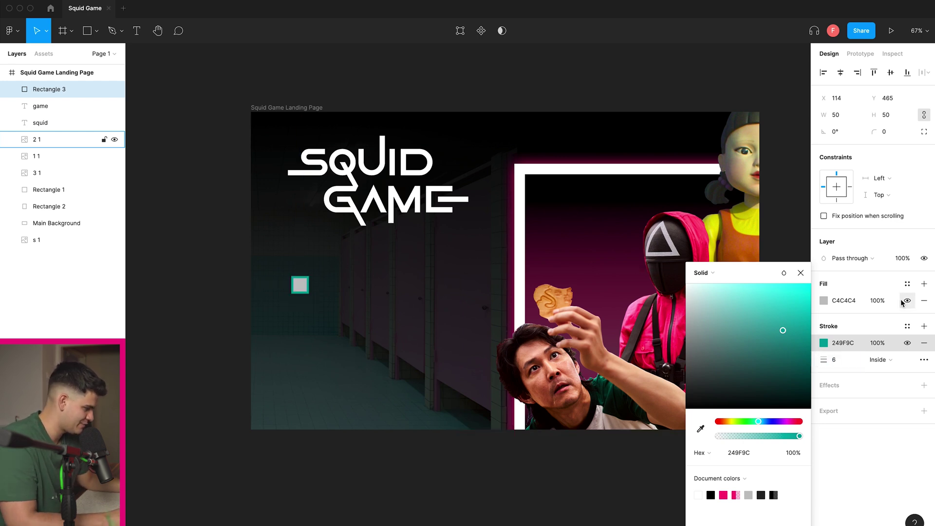
pyautogui.click(924, 301)
pyautogui.click(360, 95)
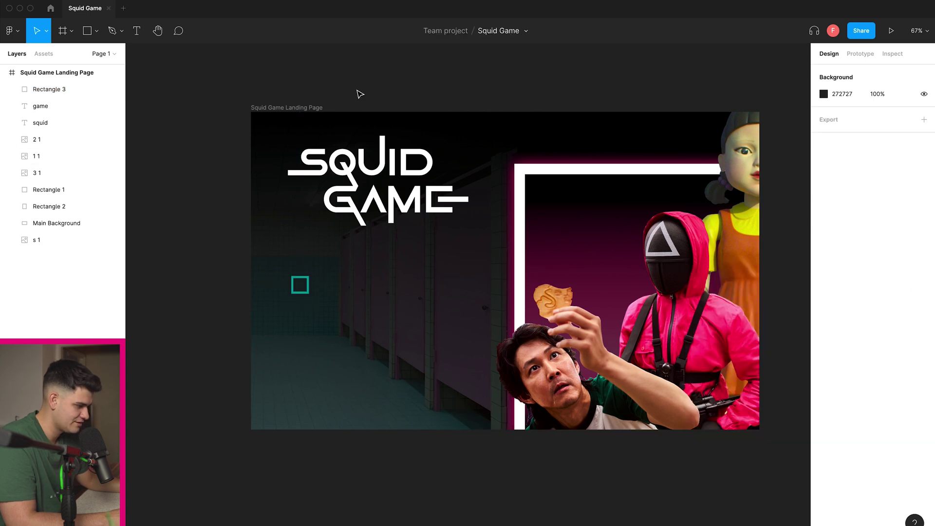
pyautogui.scroll(3, 336, 300)
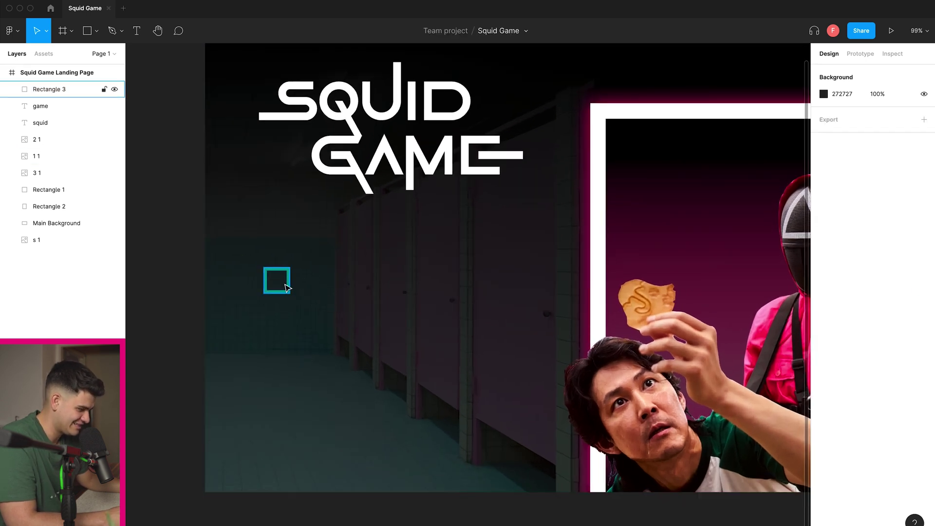
pyautogui.moveTo(288, 286); pyautogui.dragTo(280, 294)
pyautogui.press('Escape')
# Step: Draw a 50×50 circle below the square with no fill and an outline
pyautogui.click(96, 31)
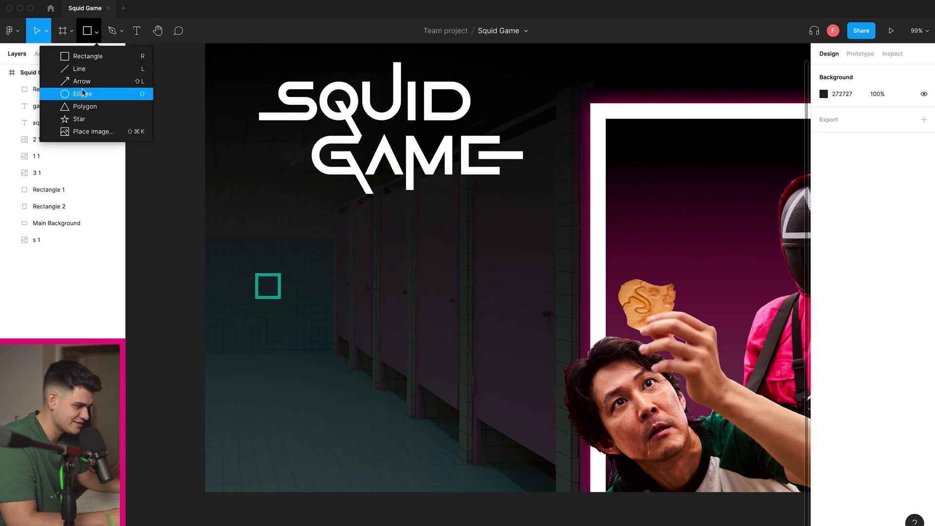
pyautogui.click(82, 94)
pyautogui.moveTo(255, 332); pyautogui.dragTo(279, 357)
pyautogui.click(924, 300)
pyautogui.click(924, 310)
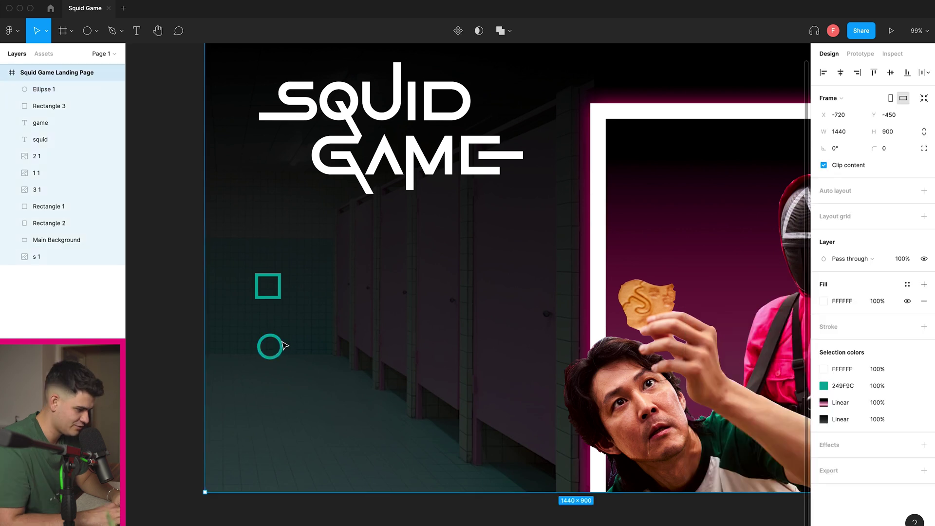
pyautogui.scroll(-2, 278, 347)
pyautogui.scroll(2, 278, 324)
# Step: Add a polygon triangle with a 6 px teal 249F9C outline and no fill
pyautogui.click(97, 30)
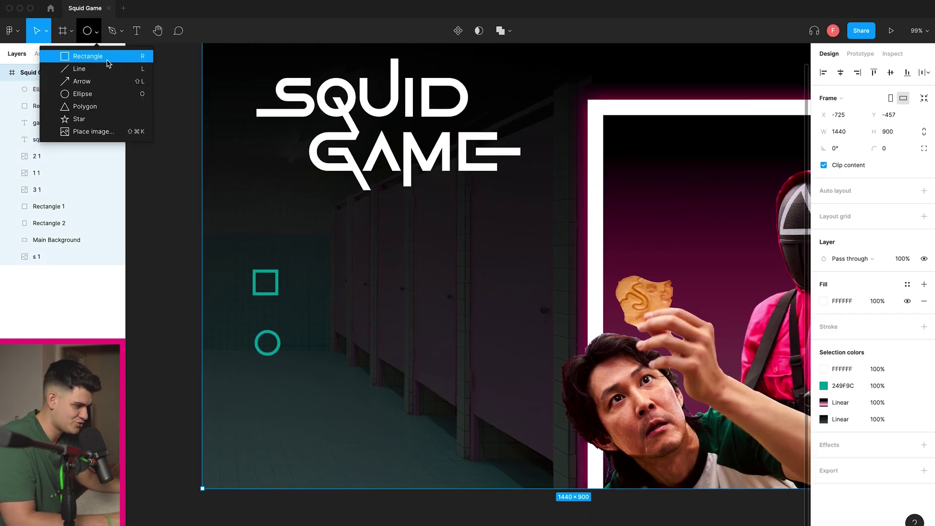
pyautogui.click(71, 106)
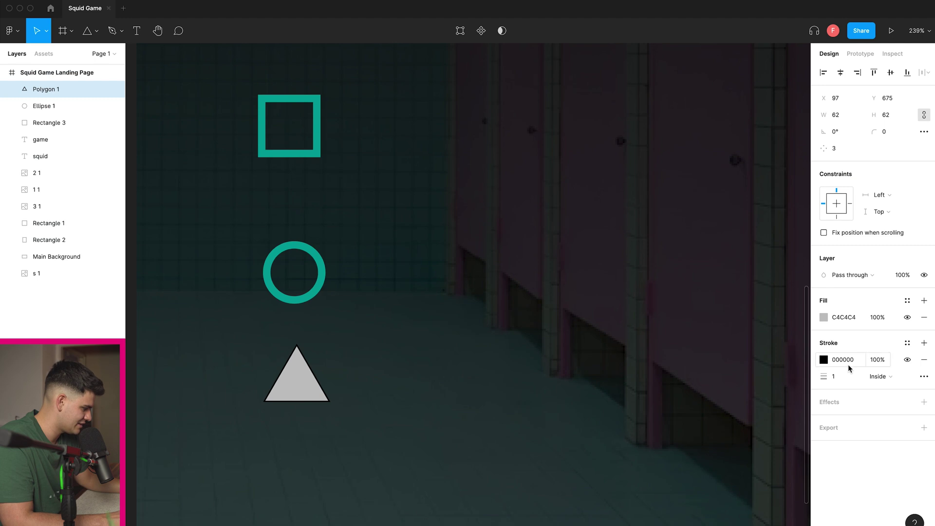
pyautogui.click(842, 376)
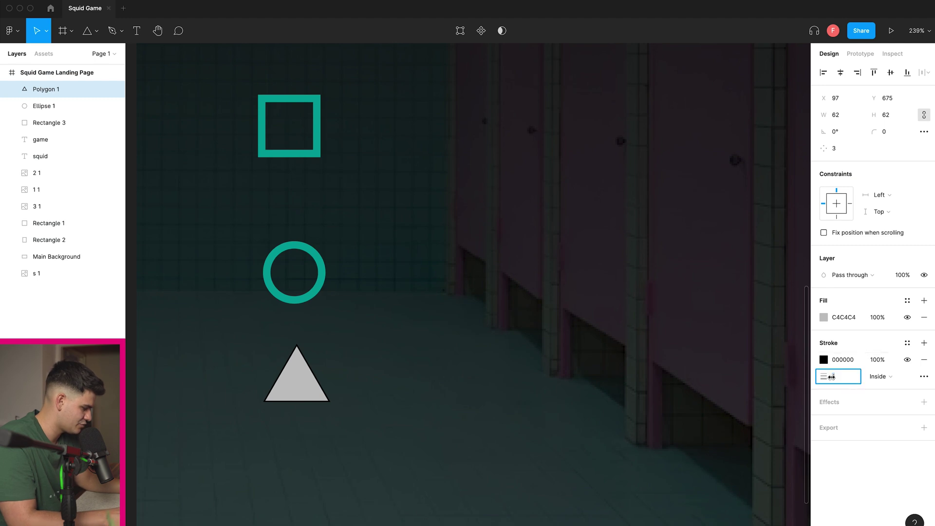
pyautogui.write('6')
pyautogui.click(824, 359)
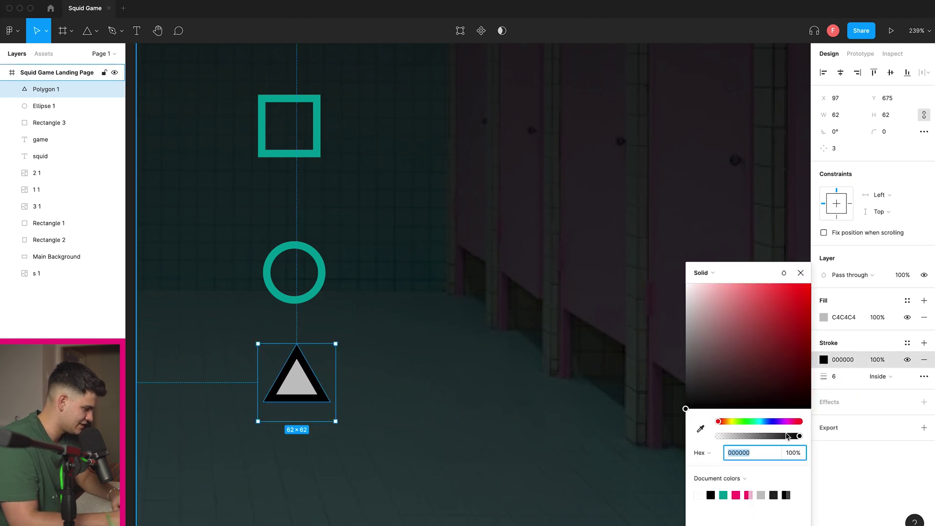
pyautogui.click(724, 495)
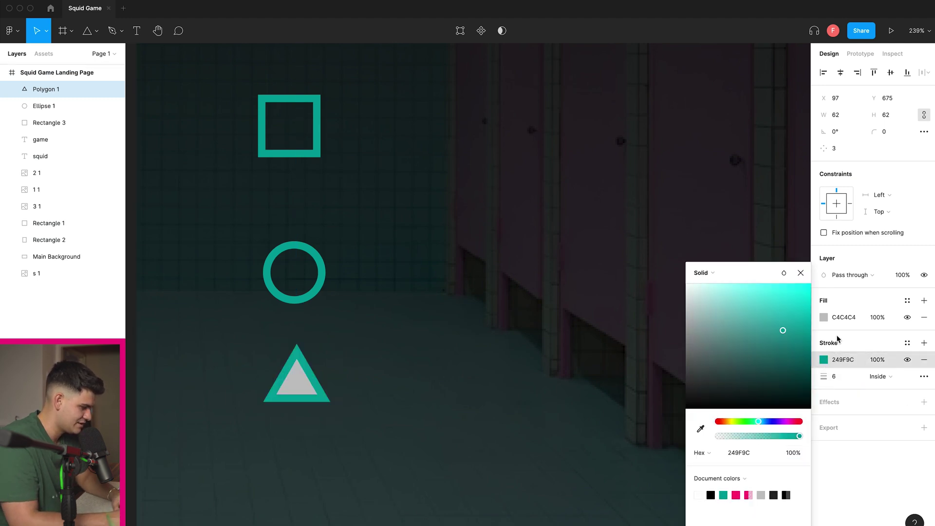
pyautogui.click(924, 317)
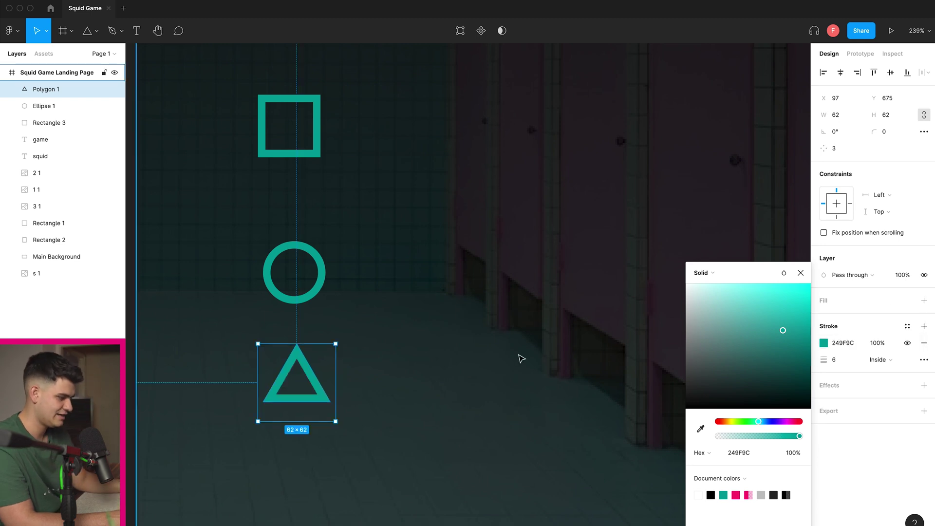
pyautogui.press('Escape')
pyautogui.press('Escape')
# Step: Zoom to 100% and start a new text box on the hero at font size 35
pyautogui.scroll(-3, 406, 346)
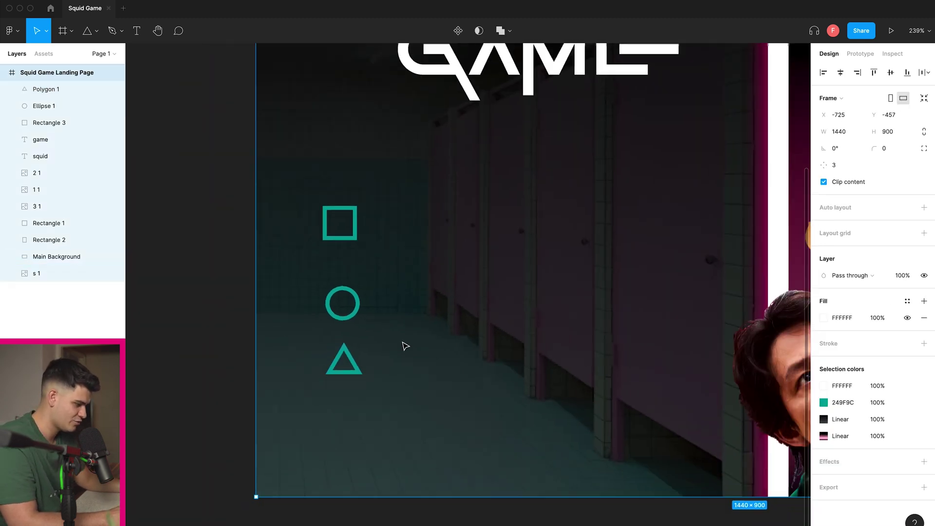
pyautogui.scroll(-2, 405, 346)
pyautogui.scroll(3, 382, 362)
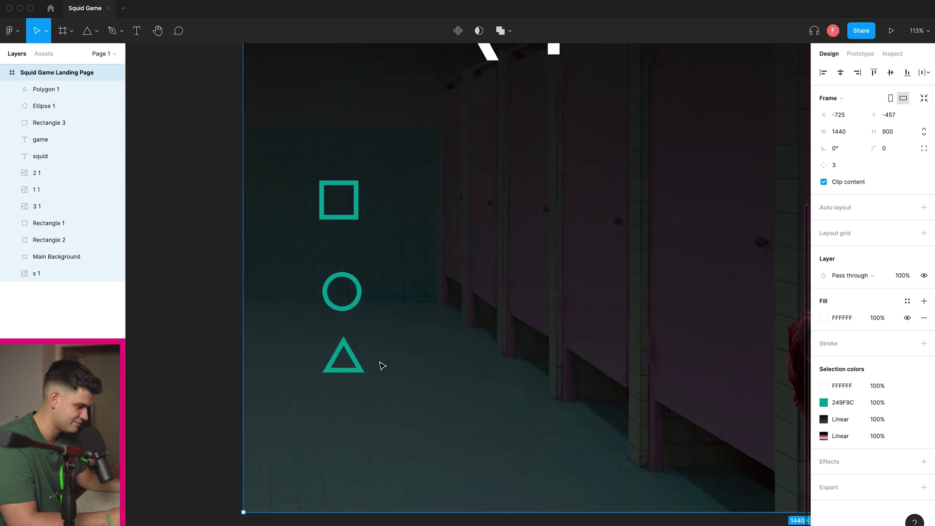
pyautogui.hotkey('shift', '0')
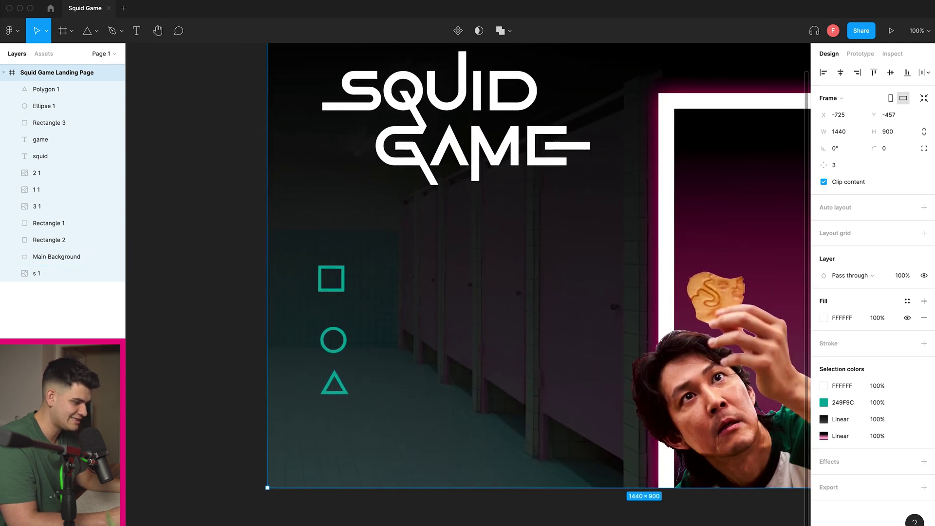
pyautogui.press('t')
pyautogui.click(429, 275)
pyautogui.click(895, 317)
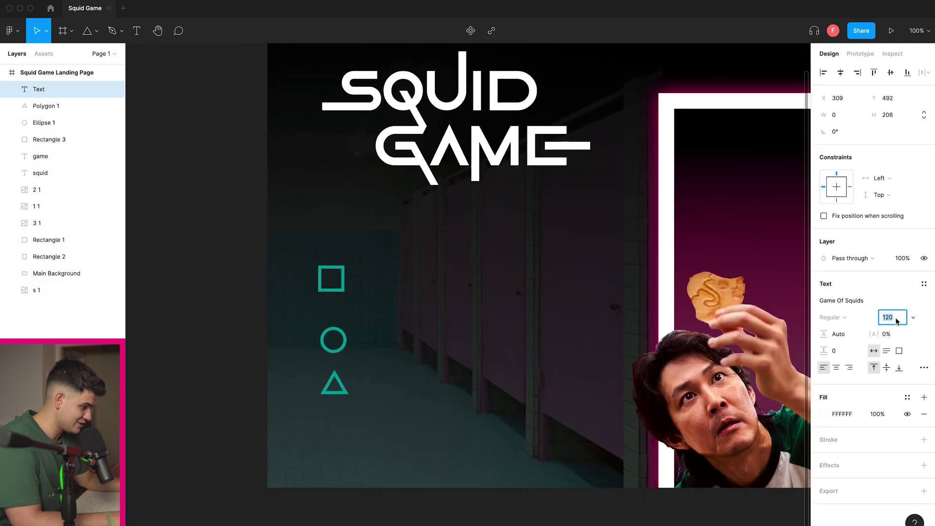
pyautogui.press('Return')
pyautogui.write('g')
pyautogui.press('BackSpace')
pyautogui.click(898, 320)
pyautogui.write('35')
pyautogui.press('Return')
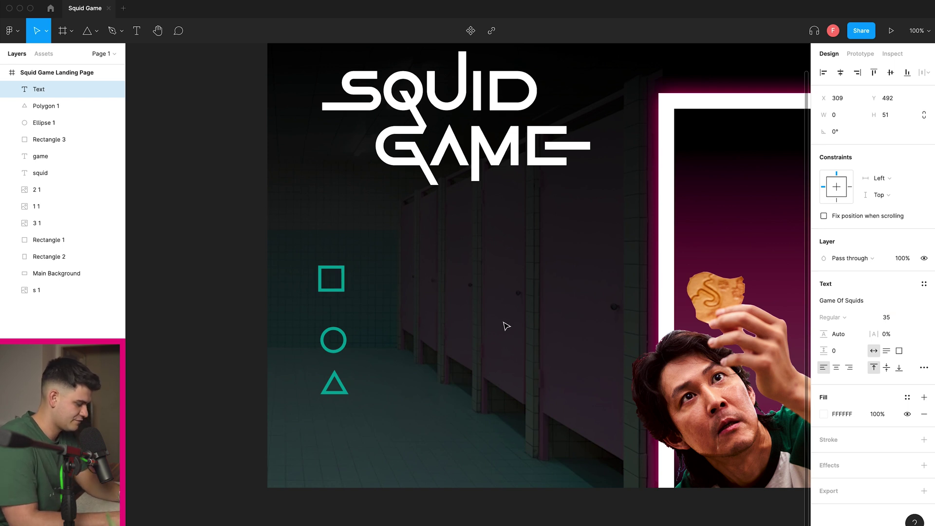
# Step: Type SIGN AWAY YOUR RIGHTS, ENTER YOUR NAME and JOIN THE GAME on separate lines
pyautogui.write('sign')
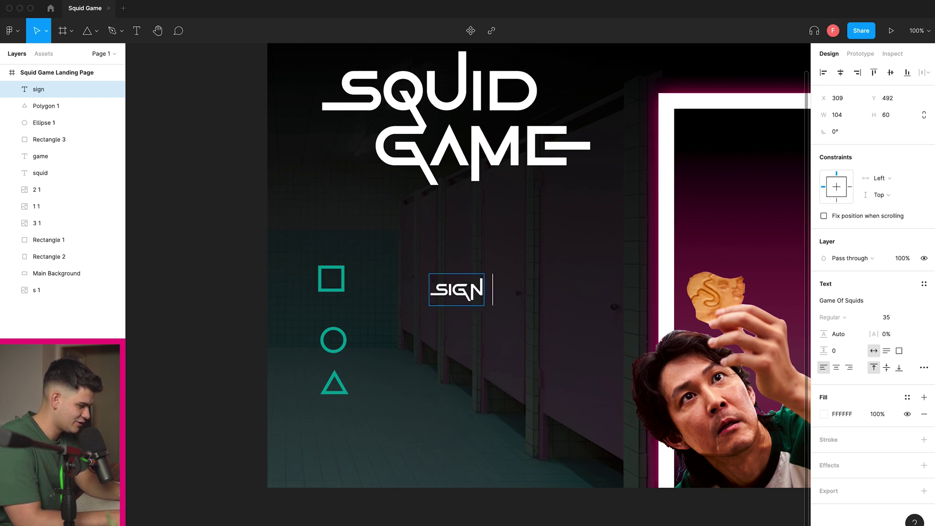
pyautogui.write(' away your')
pyautogui.press('BackSpace')
pyautogui.press('BackSpace')
pyautogui.press('BackSpace')
pyautogui.press('BackSpace')
pyautogui.press('BackSpace')
pyautogui.press('BackSpace')
pyautogui.press('BackSpace')
pyautogui.press('BackSpace')
pyautogui.press('BackSpace')
pyautogui.press('BackSpace')
pyautogui.press('BackSpace')
pyautogui.press('BackSpace')
pyautogui.press('BackSpace')
pyautogui.press('BackSpace')
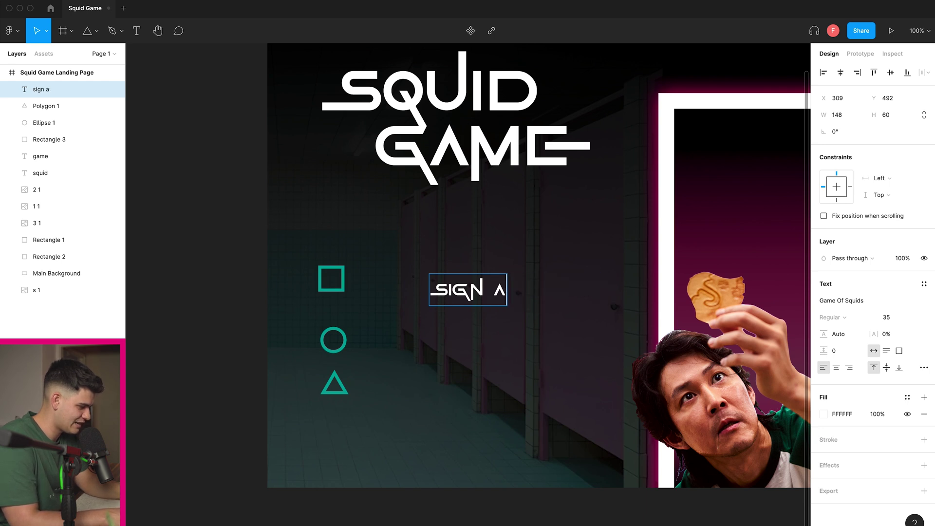
pyautogui.write('SIGN AWAY YOUR')
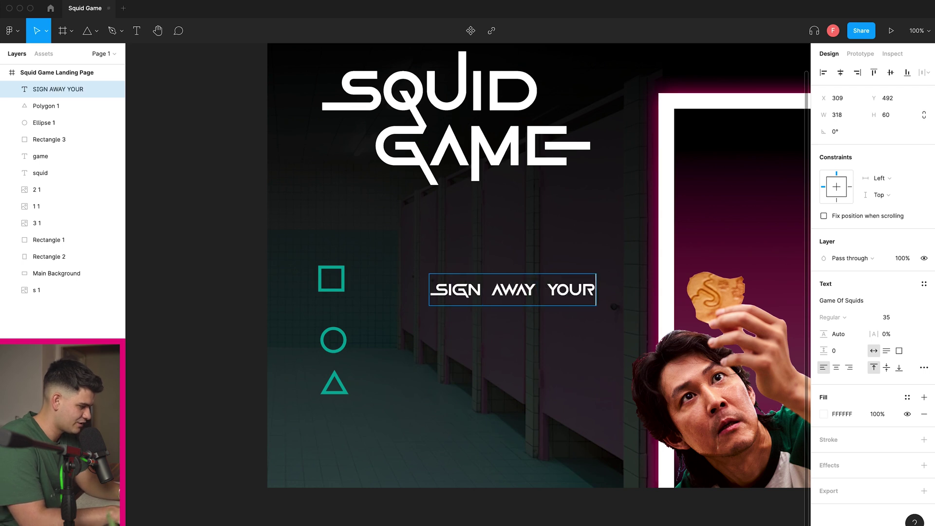
pyautogui.write(' RIGHTS')
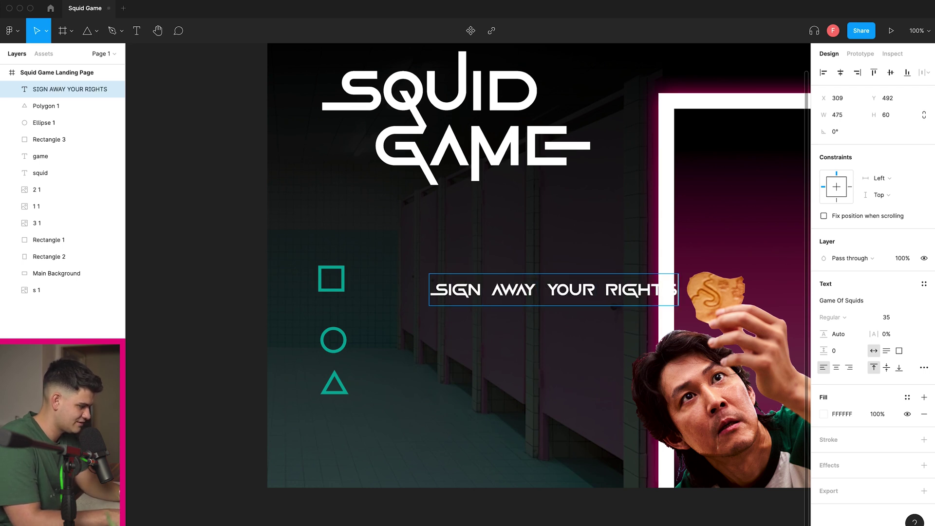
pyautogui.press('Return')
pyautogui.press('Return')
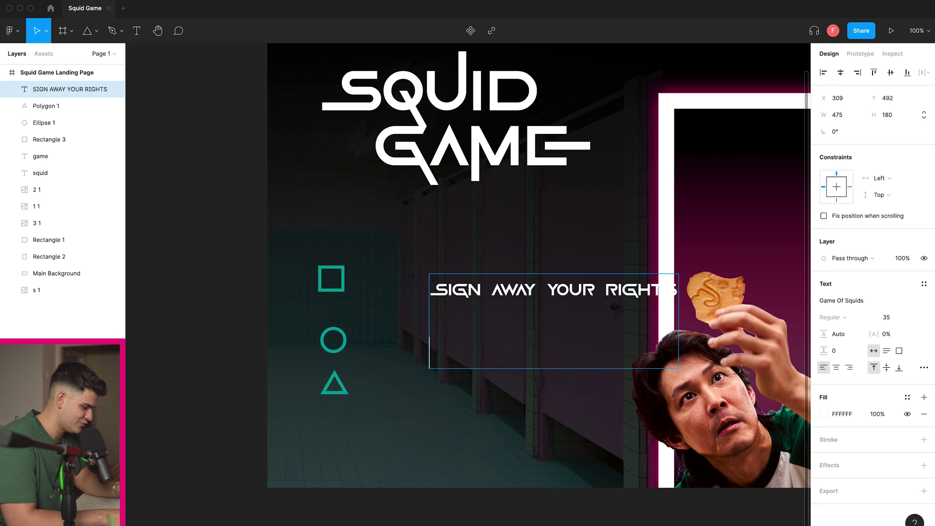
pyautogui.write('EnTER YOUR')
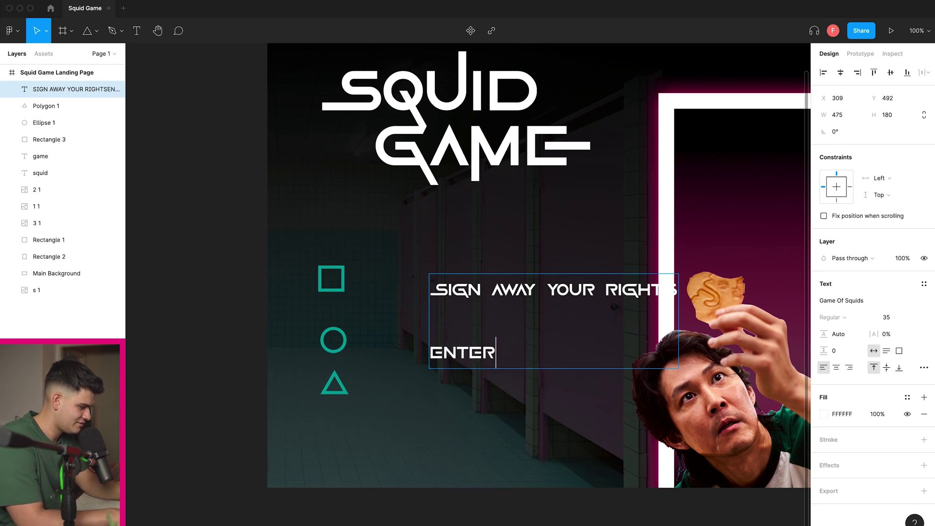
pyautogui.press('Return')
pyautogui.press('Return')
pyautogui.press('Return')
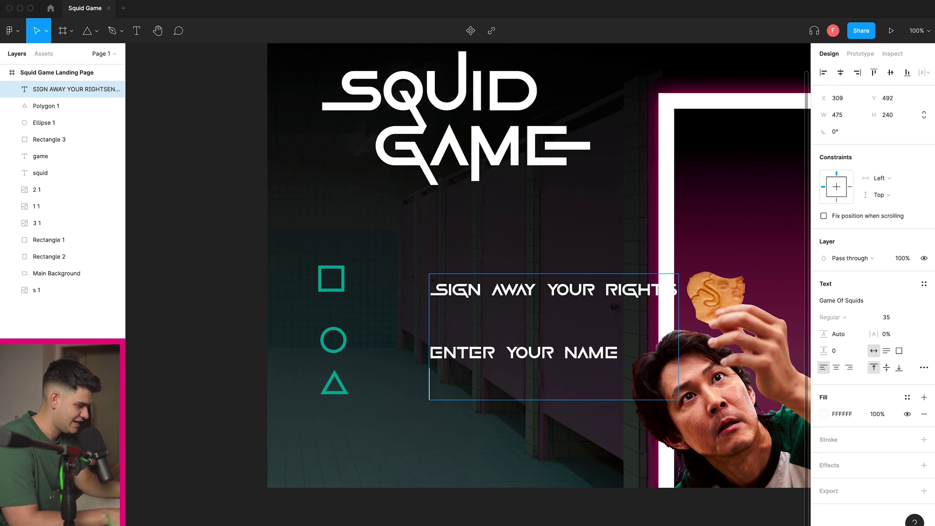
pyautogui.write('JOIN THE ')
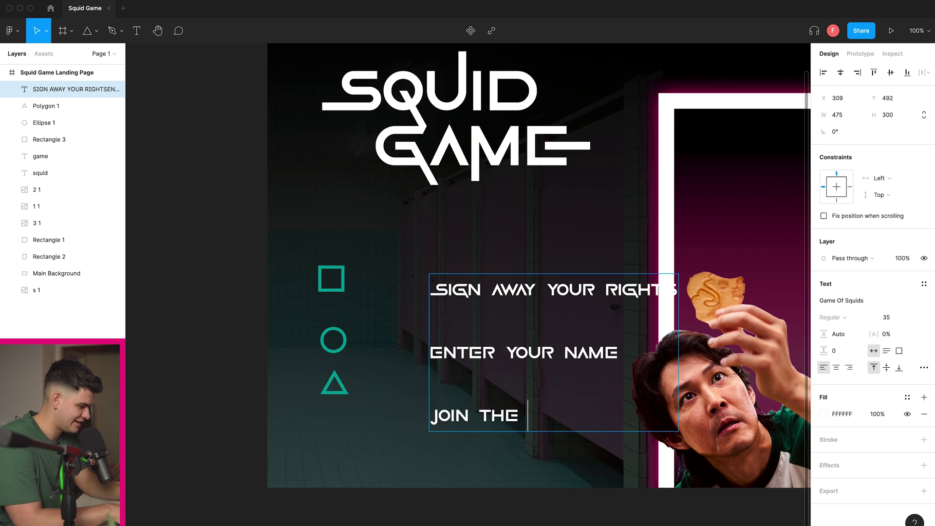
pyautogui.write('GAME')
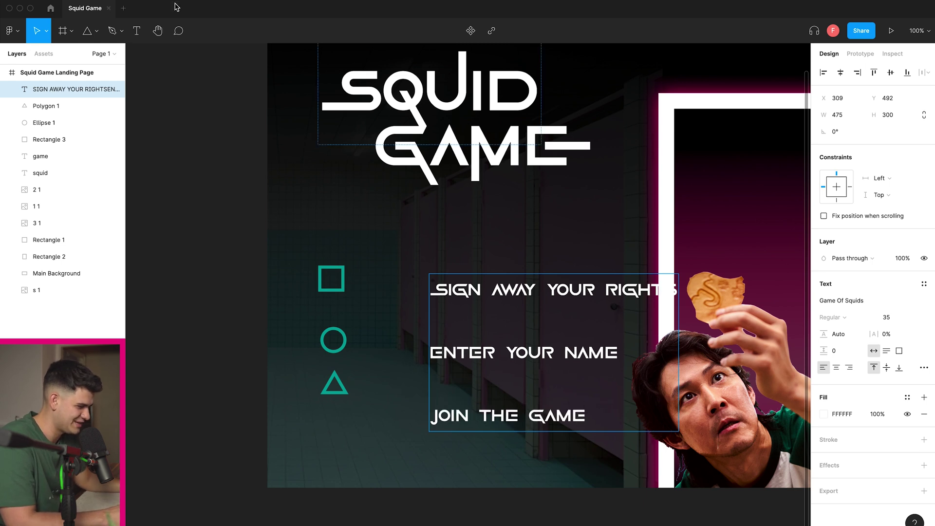
pyautogui.press('Escape')
# Step: Move the three-line menu text beside the teal icons
pyautogui.moveTo(470, 293); pyautogui.dragTo(405, 279)
pyautogui.scroll(5, 369, 290)
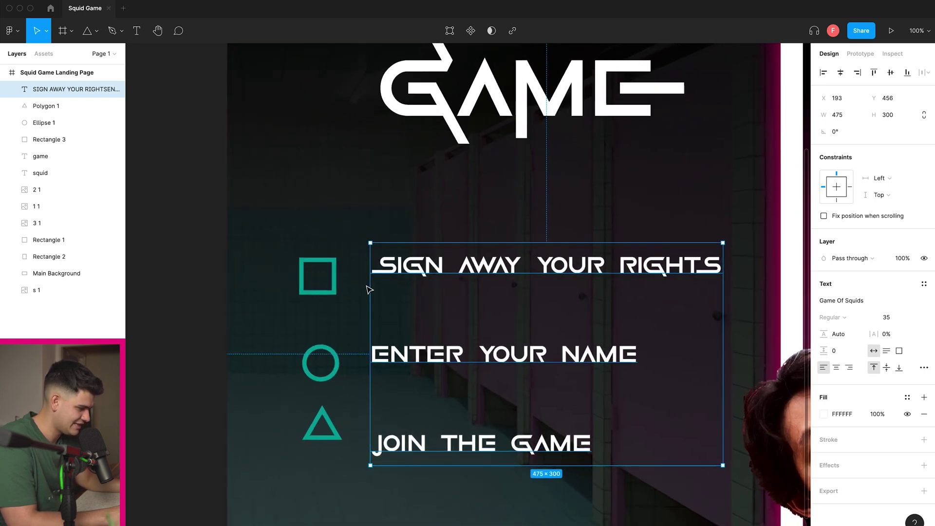
pyautogui.press('Escape')
pyautogui.hscroll(-1, 363, 284)
pyautogui.scroll(2, 363, 282)
pyautogui.hscroll(2, 363, 283)
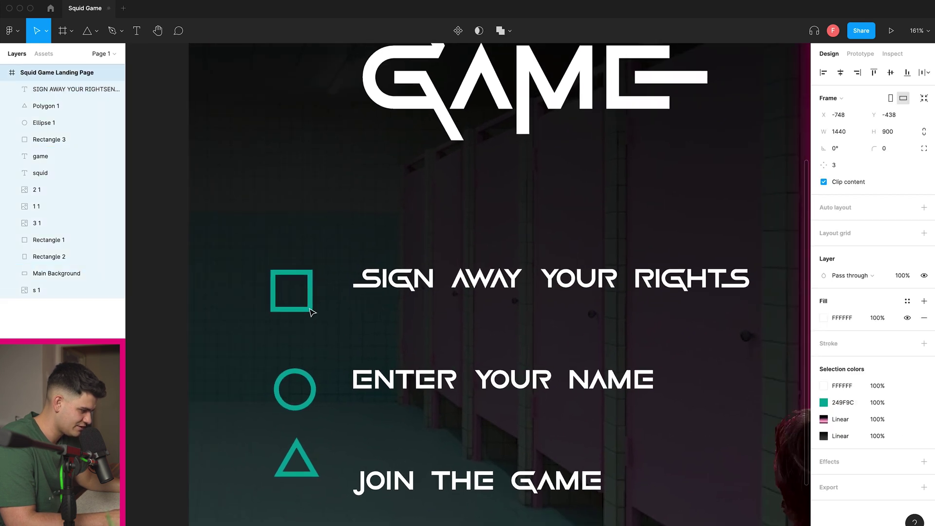
# Step: Place the teal square, circle and triangle beside SIGN AWAY YOUR RIGHTS, ENTER YOUR NAME and the third line
pyautogui.click(309, 291)
pyautogui.moveTo(300, 298); pyautogui.dragTo(332, 288)
pyautogui.click(307, 388)
pyautogui.moveTo(306, 389); pyautogui.dragTo(332, 383)
pyautogui.click(265, 426)
pyautogui.scroll(2, 265, 426)
pyautogui.click(304, 424)
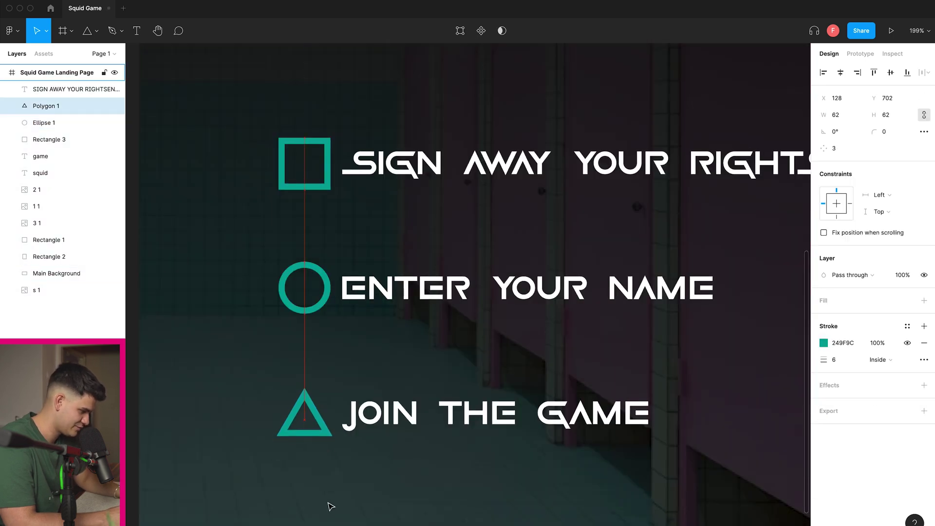
pyautogui.press('Down')
pyautogui.scroll(-5, 330, 506)
# Step: Shift the teal icons and menu text together to the left as one block
pyautogui.click(375, 345)
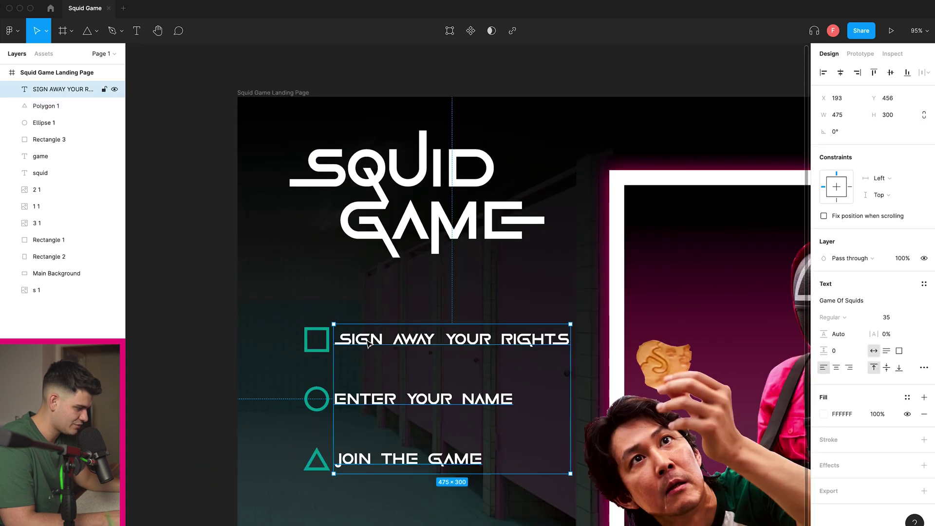
pyautogui.click(317, 338)
pyautogui.click(306, 339)
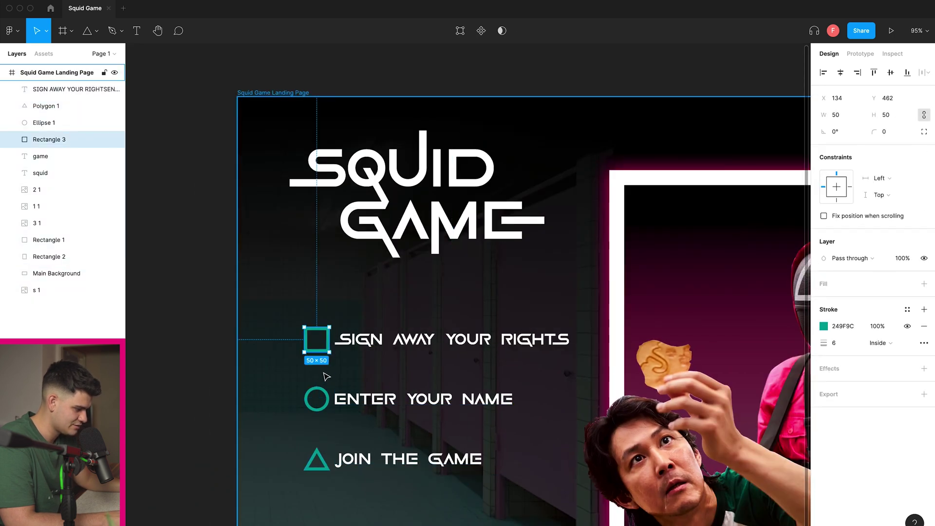
pyautogui.keyDown('shift'); pyautogui.click(379, 336); pyautogui.keyUp('shift')
pyautogui.scroll(-3, 379, 301)
pyautogui.hscroll(1, 379, 302)
pyautogui.moveTo(379, 270); pyautogui.dragTo(359, 270)
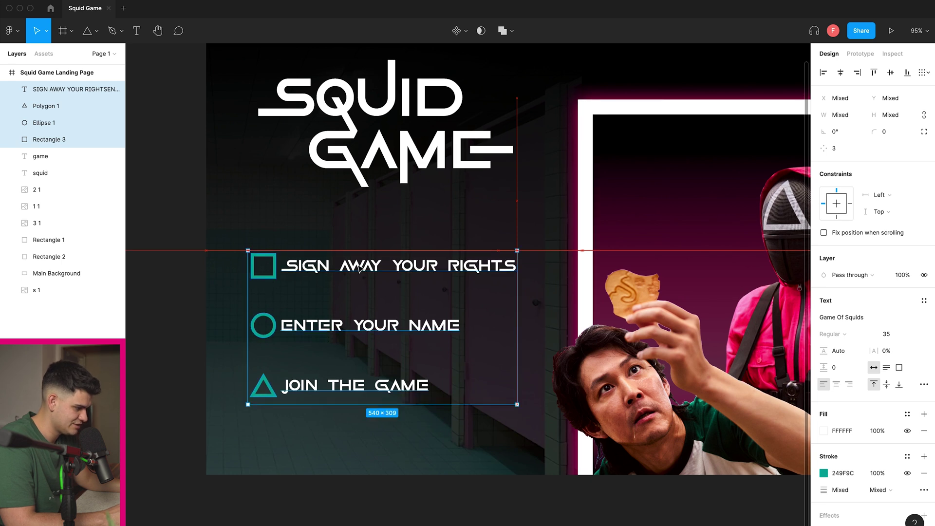
# Step: Select the whole landing page frame
pyautogui.click(526, 267)
pyautogui.click(542, 214)
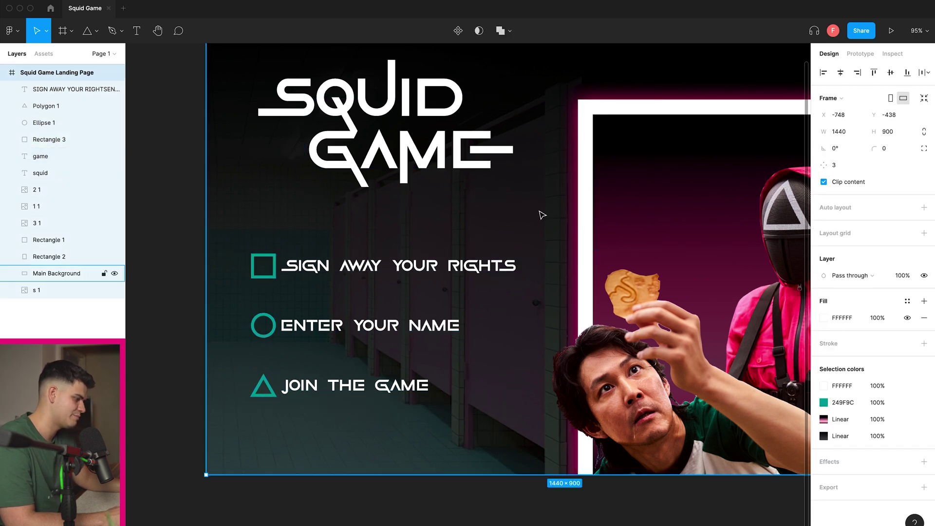
pyautogui.scroll(-4, 521, 292)
pyautogui.click(459, 423)
pyautogui.scroll(5, 438, 389)
pyautogui.click(433, 382)
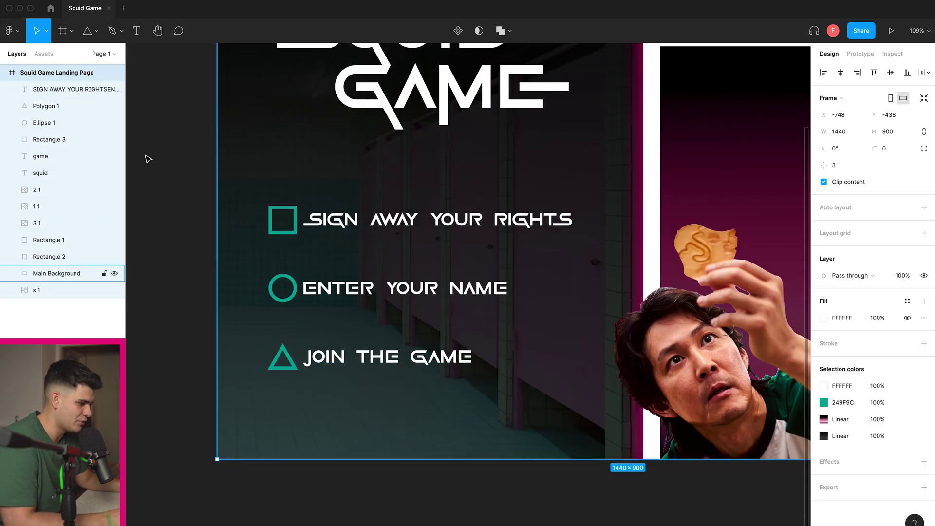
pyautogui.click(87, 31)
# Step: Draw a rectangle over ENTER YOUR NAME filled black 000000 at 69% opacity
pyautogui.click(95, 33)
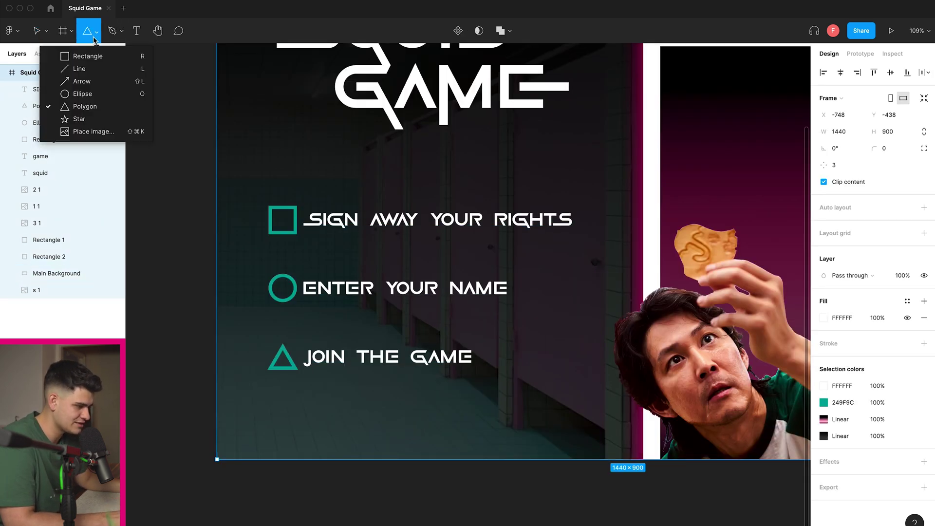
pyautogui.click(91, 56)
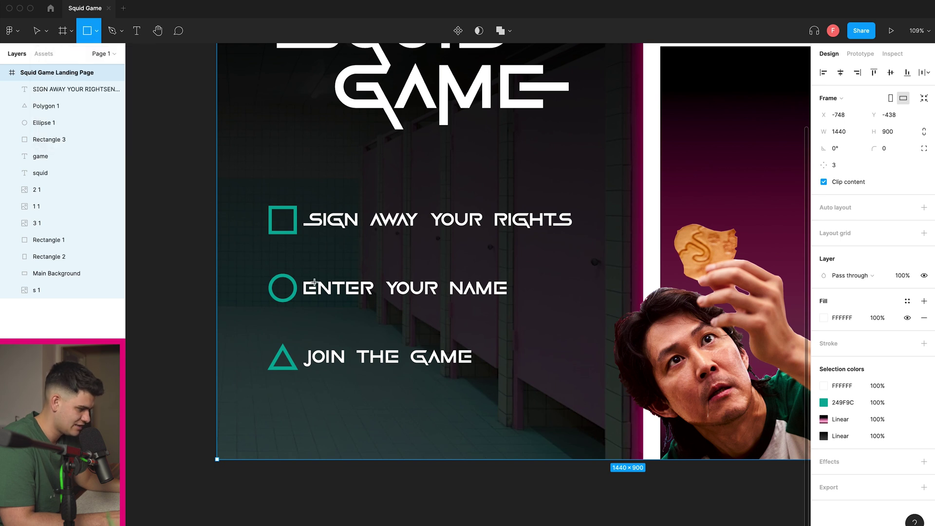
pyautogui.moveTo(300, 267)
pyautogui.mouseDown()
pyautogui.moveTo(327, 288)
pyautogui.moveTo(543, 307)
pyautogui.mouseUp()
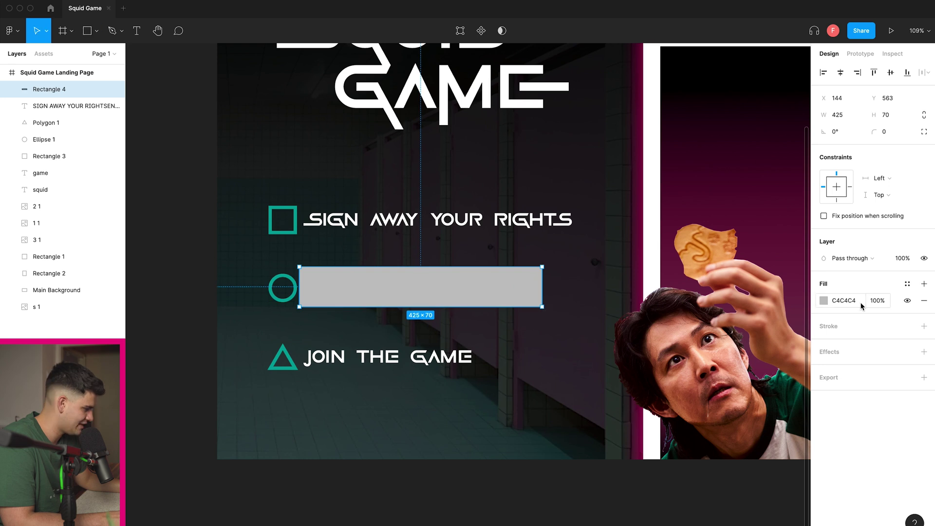
pyautogui.click(828, 302)
pyautogui.write('000000')
pyautogui.press('Return')
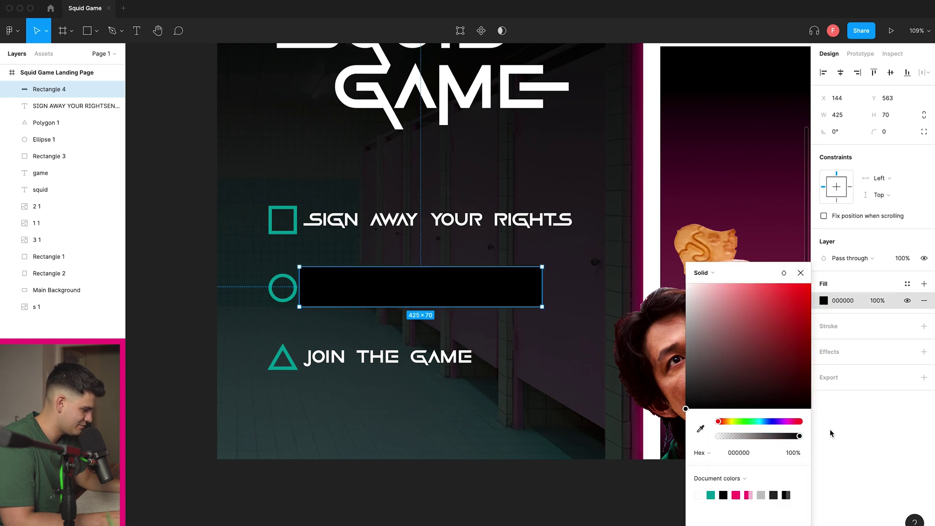
pyautogui.moveTo(797, 436); pyautogui.dragTo(781, 436)
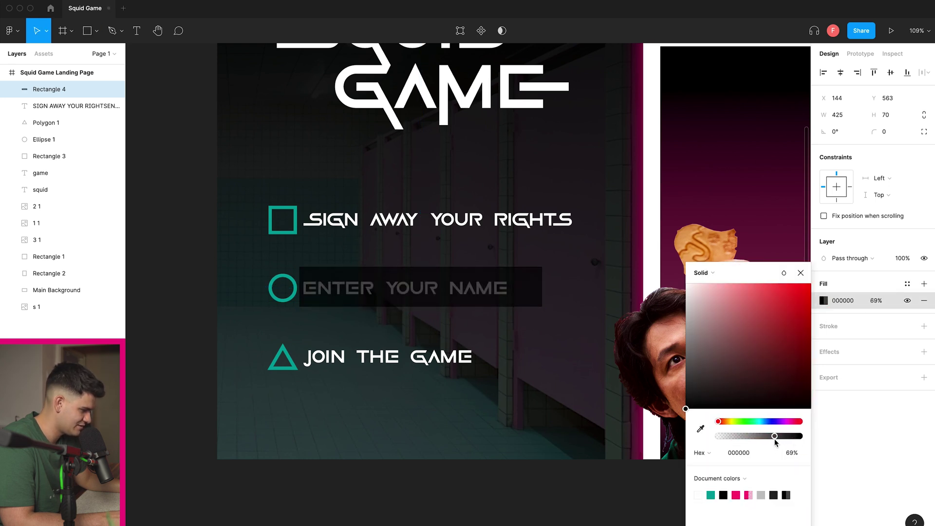
# Step: Nudge the black bar into place and widen it to 477 px
pyautogui.scroll(5, 380, 298)
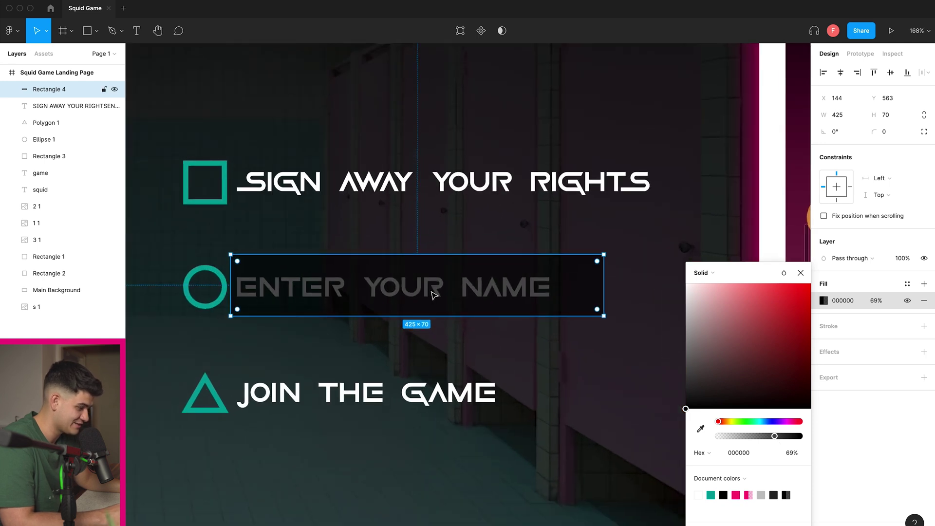
pyautogui.hscroll(-1, 434, 302)
pyautogui.moveTo(434, 301); pyautogui.dragTo(436, 303)
pyautogui.click(800, 273)
pyautogui.moveTo(653, 271); pyautogui.dragTo(699, 270)
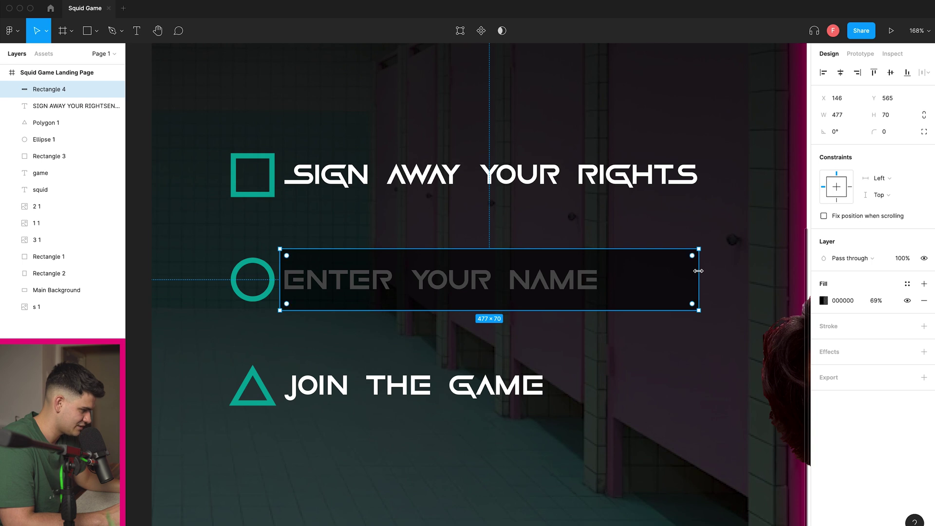
# Step: Layer the menu text above the bar and edit it just before ENTER YOUR NAME
pyautogui.moveTo(82, 109); pyautogui.dragTo(85, 89)
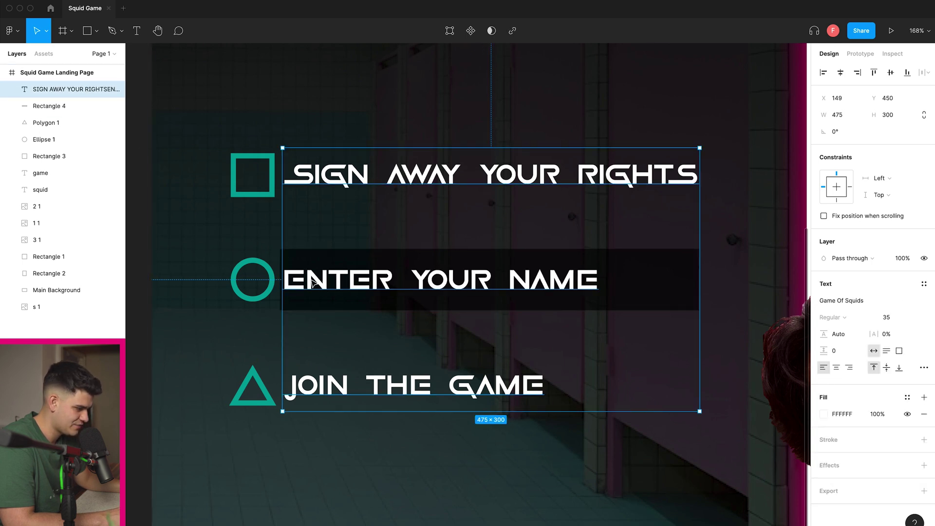
pyautogui.doubleClick(284, 285)
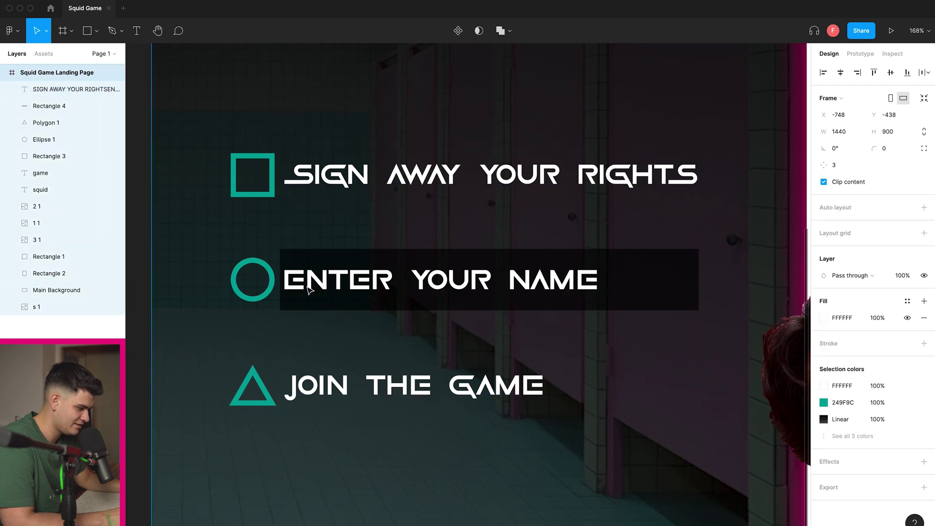
pyautogui.hotkey('ctrl', 'a')
pyautogui.click(284, 285)
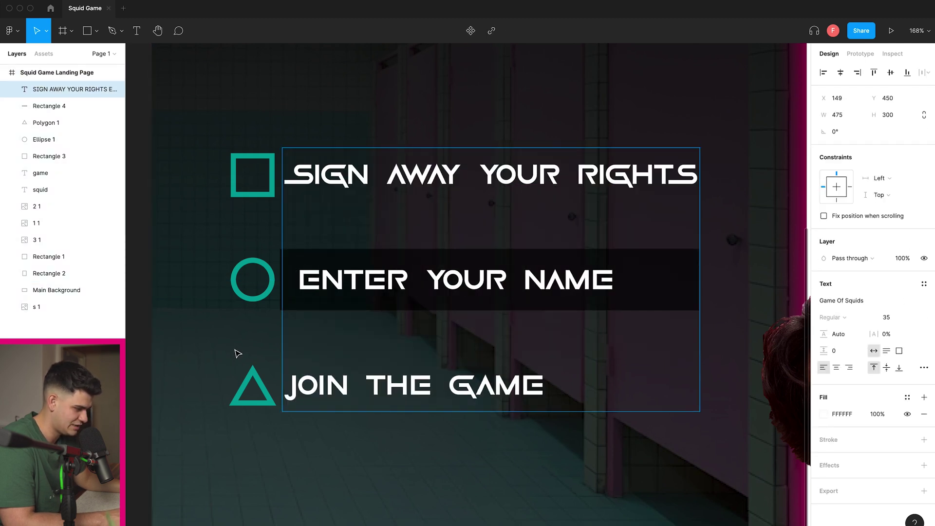
# Step: Paste a copy of the translucent black bar behind JOIN THE GAME
pyautogui.press('Escape')
pyautogui.press('Escape')
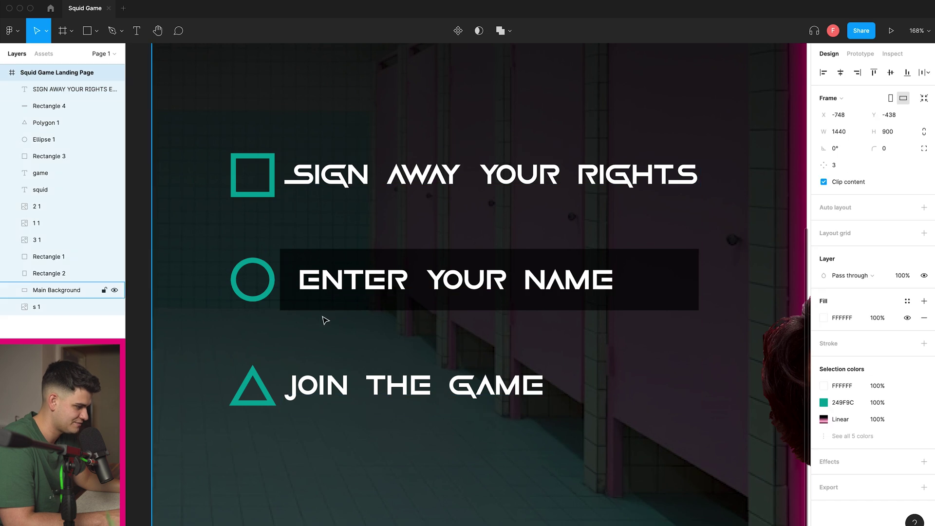
pyautogui.press('super+v')
pyautogui.moveTo(667, 298); pyautogui.dragTo(669, 411)
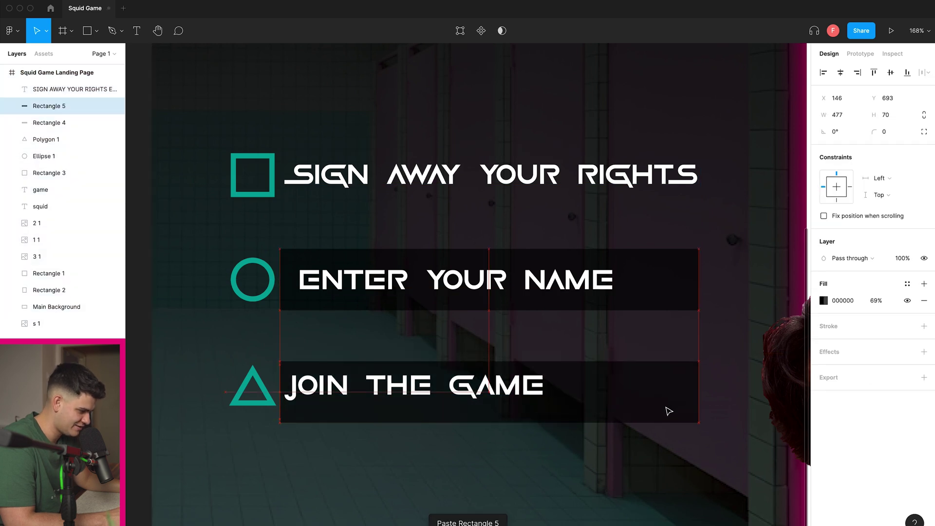
pyautogui.press('Escape')
pyautogui.scroll(-3, 470, 506)
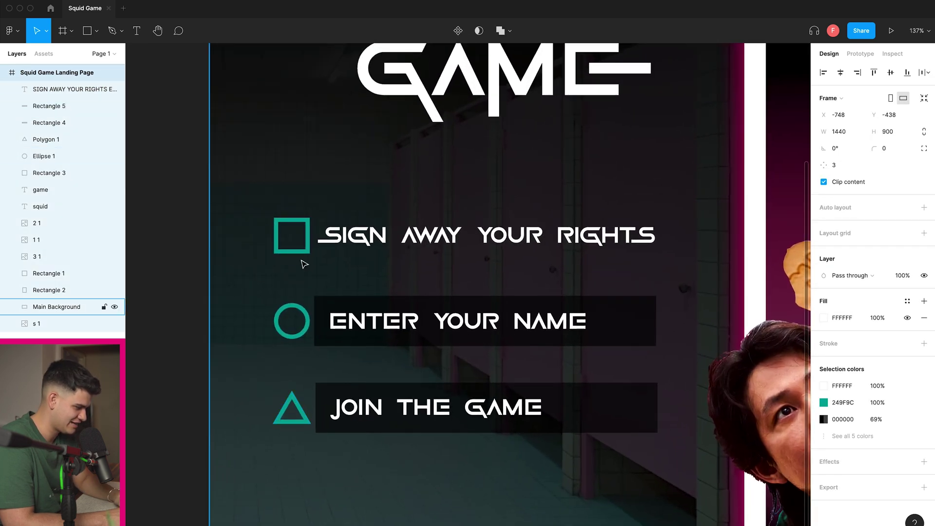
# Step: Nudge the teal square, circle and triangle together to the left
pyautogui.click(302, 257)
pyautogui.keyDown('shift'); pyautogui.click(47, 139); pyautogui.keyUp('shift')
pyautogui.hotkey('shift', 'Left')
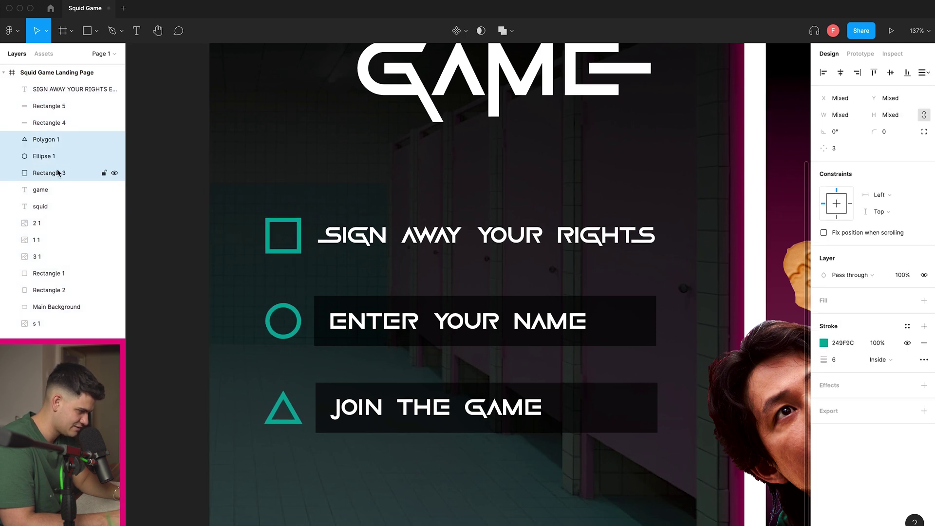
pyautogui.scroll(-5, 547, 350)
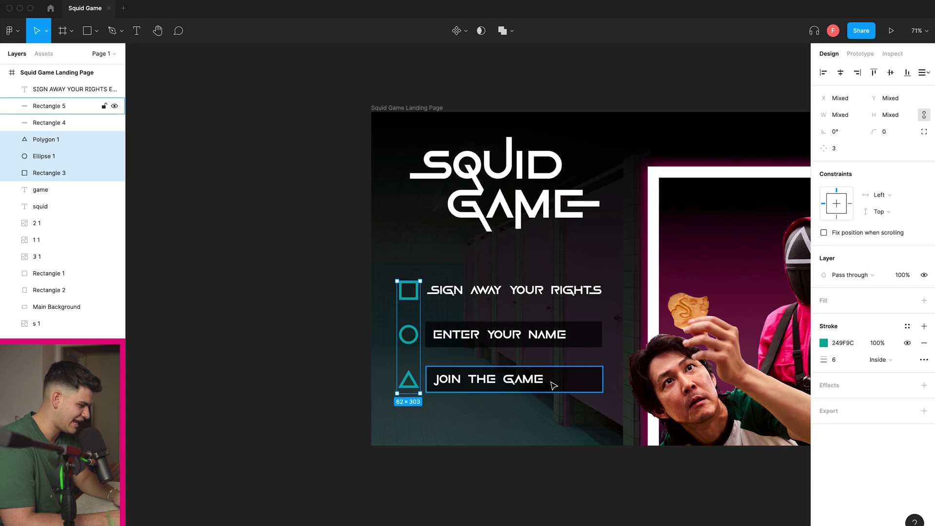
pyautogui.hscroll(3, 552, 385)
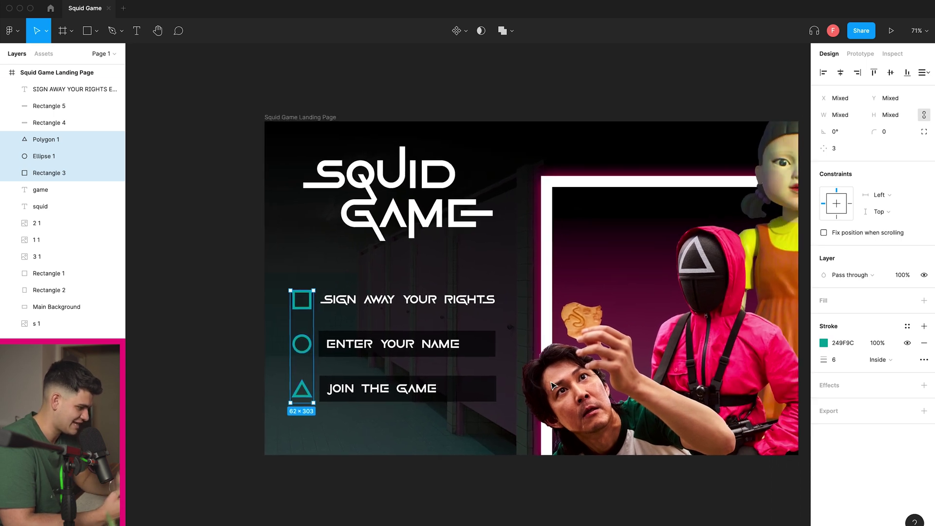
pyautogui.click(453, 393)
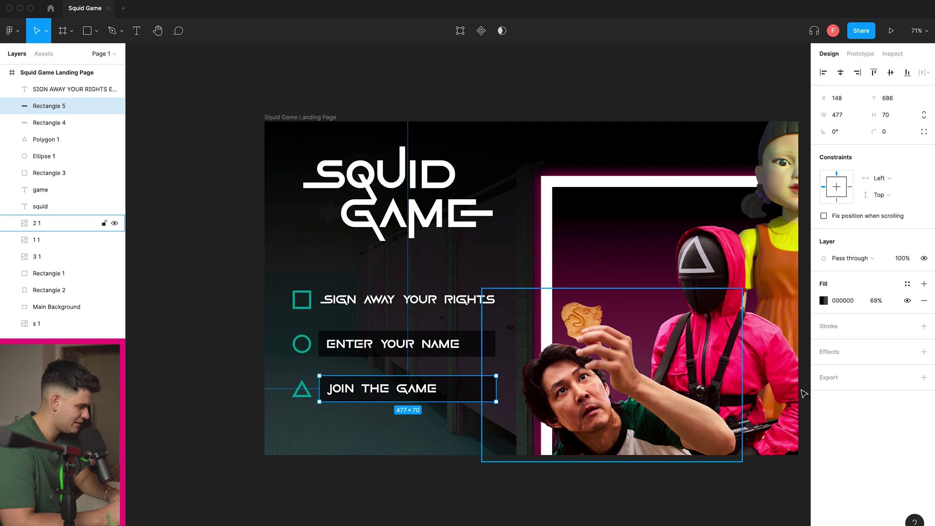
pyautogui.click(828, 303)
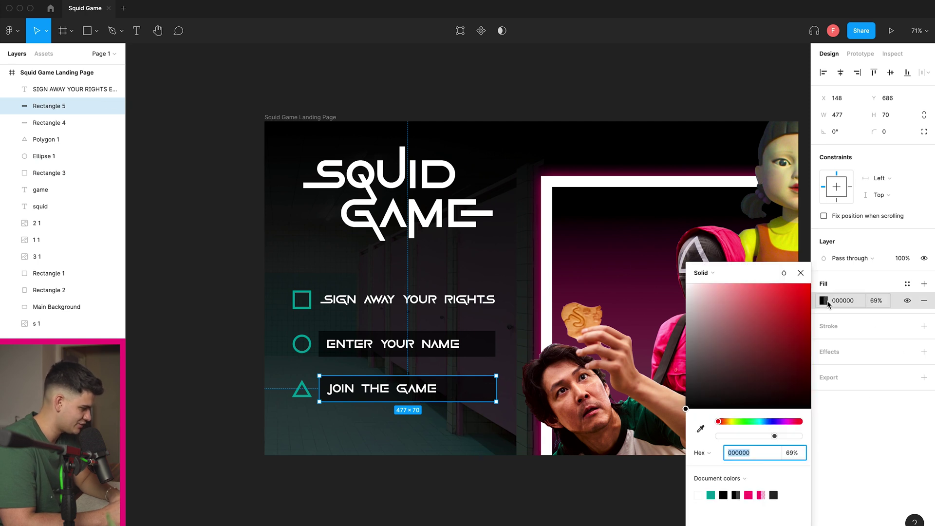
pyautogui.click(712, 494)
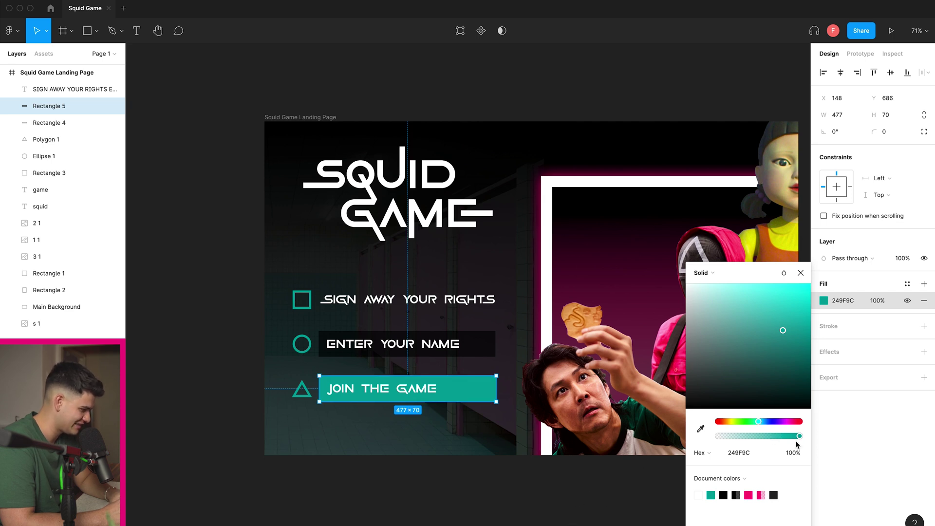
pyautogui.moveTo(798, 436); pyautogui.dragTo(797, 437)
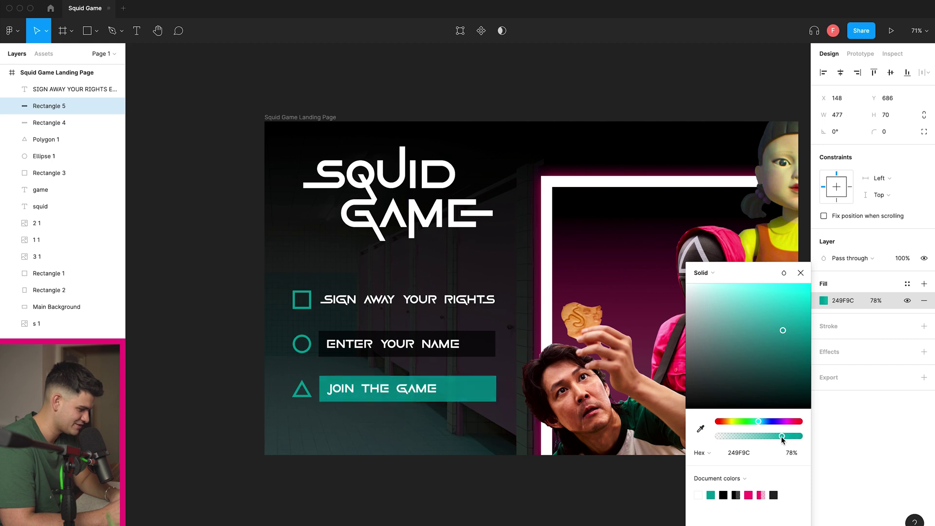
pyautogui.click(501, 504)
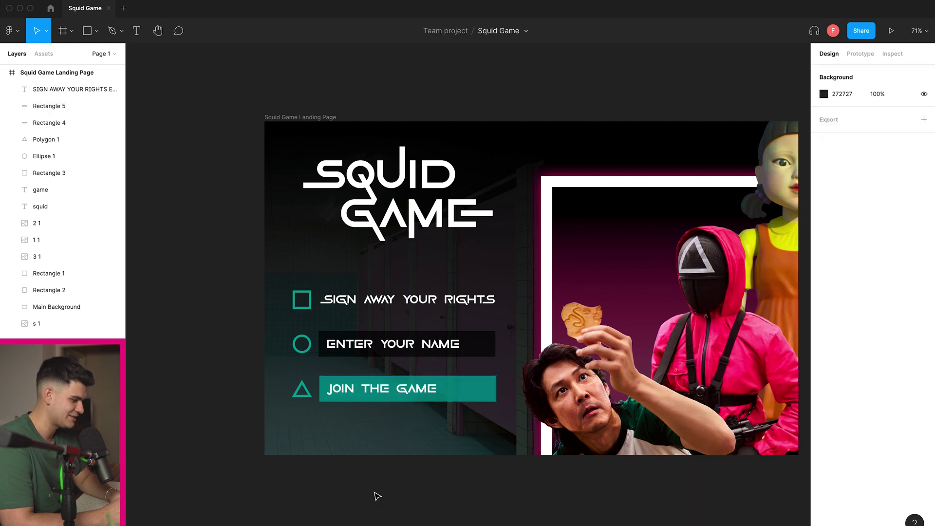
pyautogui.scroll(-3, 408, 493)
pyautogui.scroll(5, 411, 492)
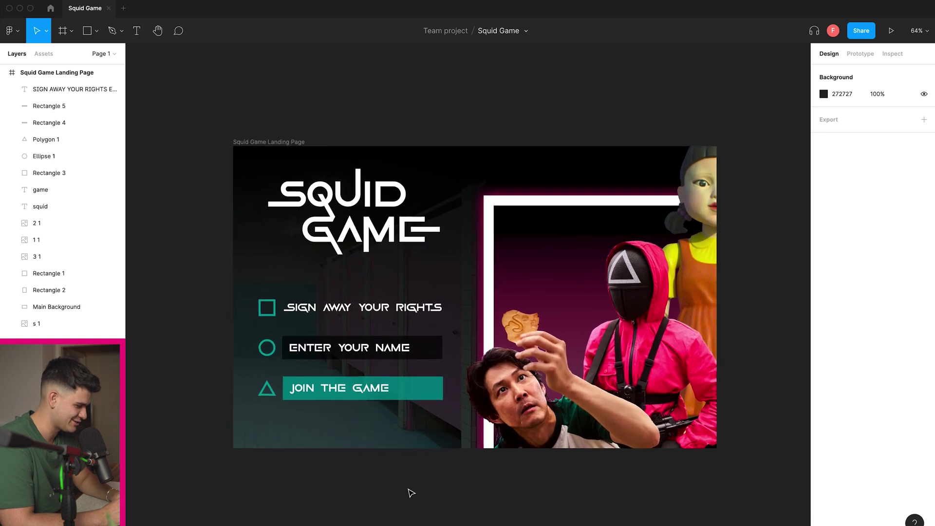
pyautogui.scroll(-3, 410, 492)
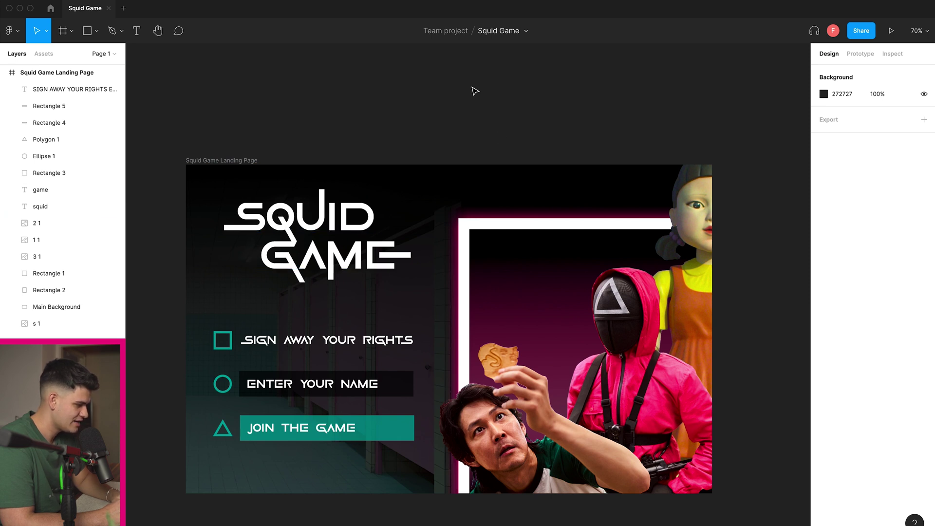
pyautogui.scroll(6, 403, 200)
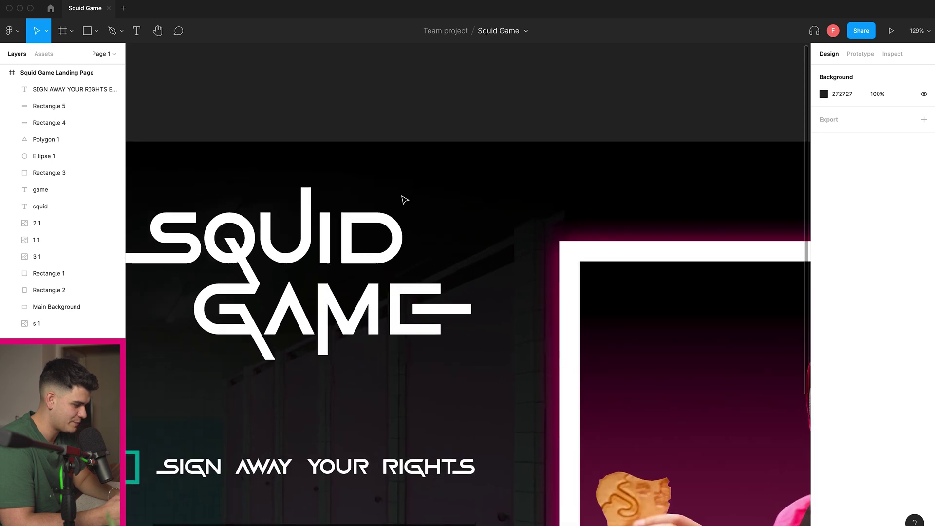
pyautogui.scroll(-2, 403, 199)
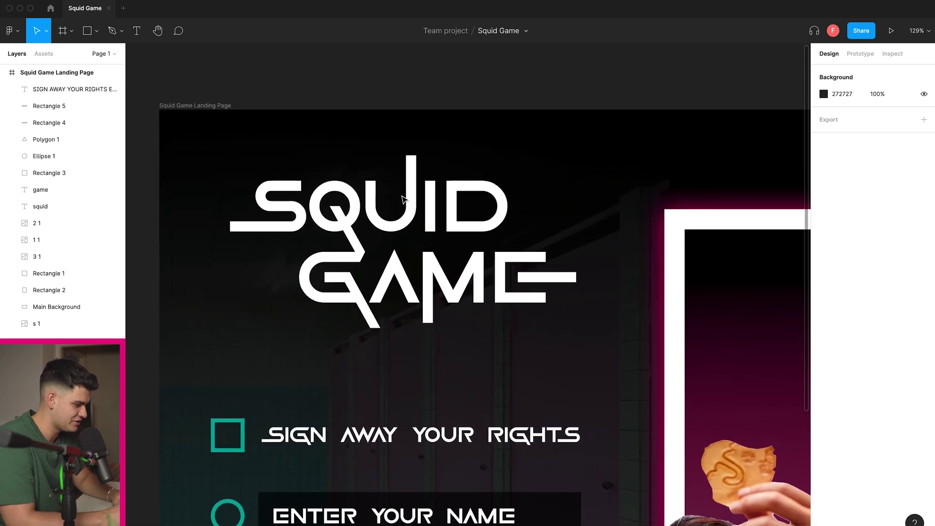
# Step: Draw a 48×48 pink ED1B76 circle over the Q and layer it beneath the squid text
pyautogui.press('o')
pyautogui.moveTo(322, 204); pyautogui.dragTo(341, 222)
pyautogui.click(824, 300)
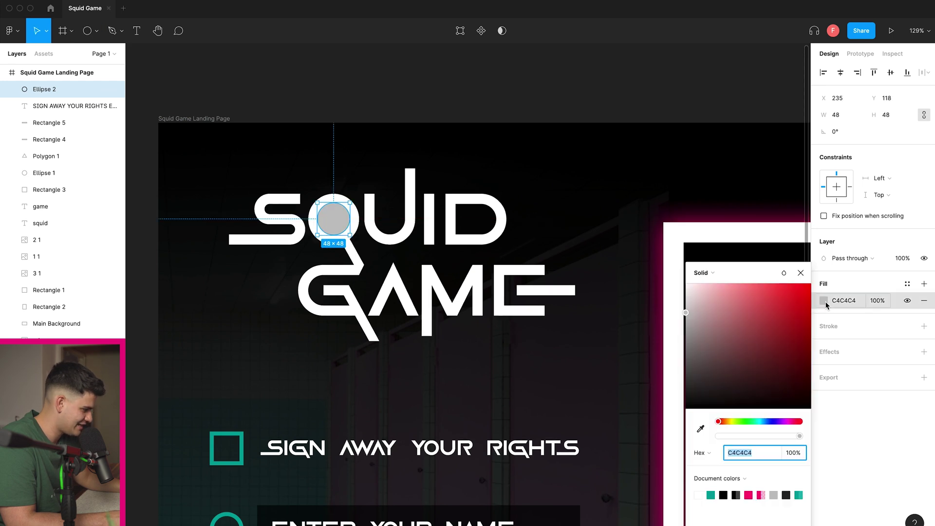
pyautogui.click(749, 495)
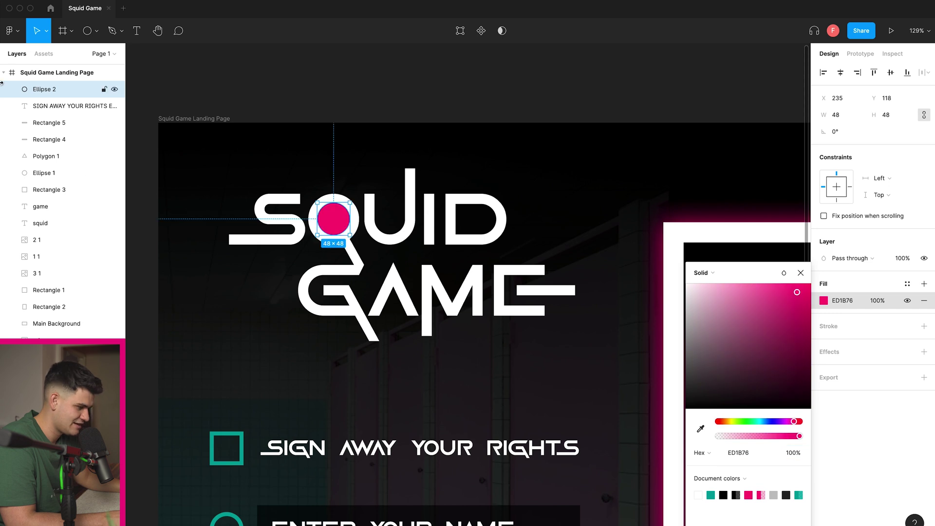
pyautogui.moveTo(60, 112); pyautogui.dragTo(60, 112)
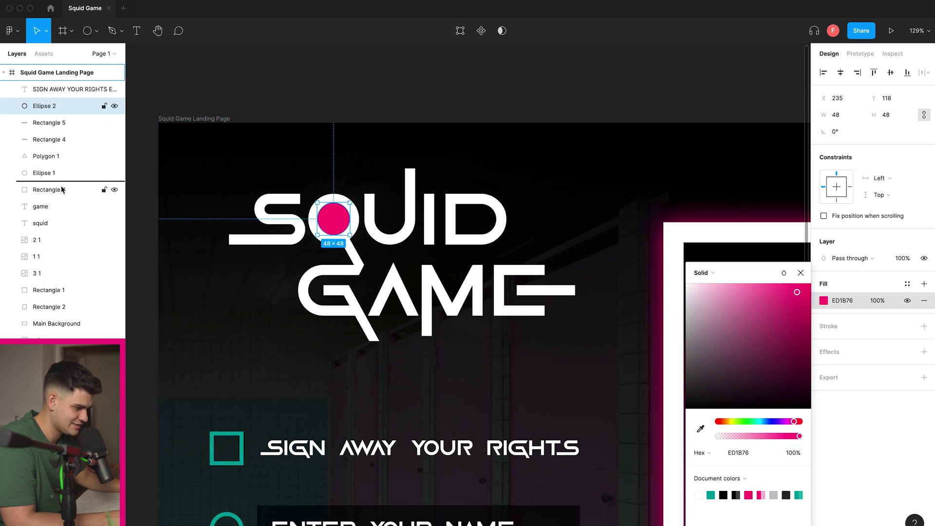
pyautogui.moveTo(56, 228); pyautogui.dragTo(59, 227)
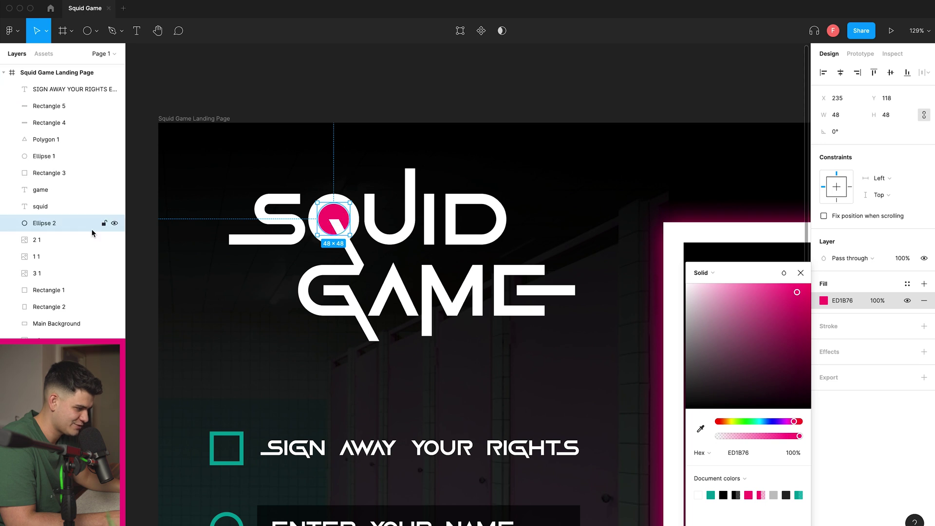
pyautogui.click(96, 35)
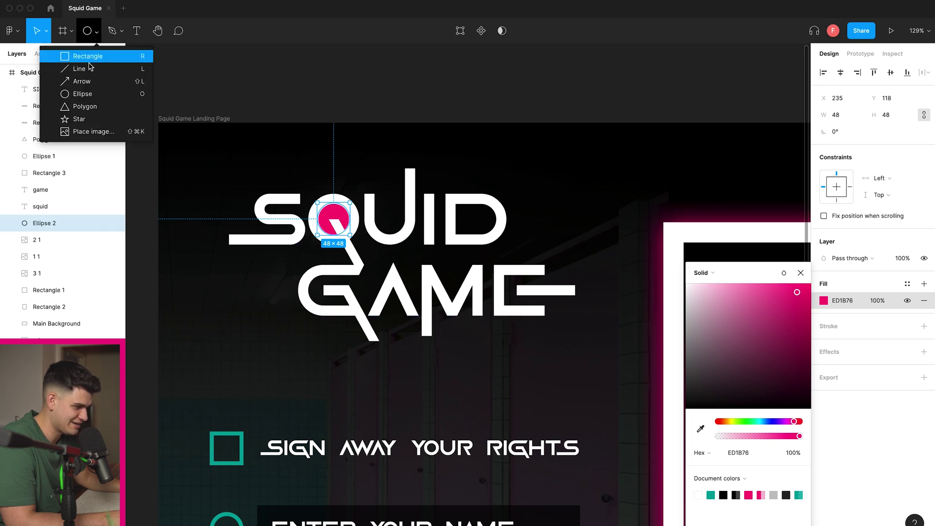
# Step: Draw a 60×60 triangle inside the A of GAME and centre it
pyautogui.click(90, 107)
pyautogui.moveTo(373, 276); pyautogui.dragTo(409, 312)
pyautogui.scroll(5, 392, 297)
pyautogui.press('Left')
pyautogui.press('Left')
pyautogui.press('Left')
pyautogui.press('Left')
pyautogui.press('Left')
pyautogui.press('Left')
pyautogui.press('Left')
pyautogui.press('Left')
pyautogui.press('Left')
pyautogui.press('Left')
pyautogui.press('Left')
pyautogui.press('Left')
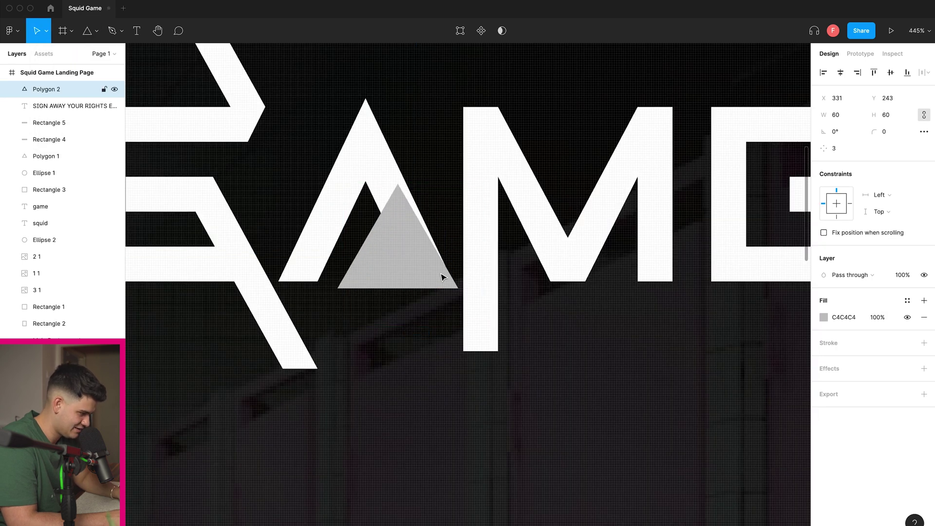
pyautogui.press('Left')
pyautogui.press('Left')
pyautogui.press('Left')
pyautogui.press('Left')
pyautogui.press('Left')
pyautogui.press('Left')
pyautogui.press('Left')
pyautogui.press('Left')
pyautogui.press('Left')
pyautogui.press('Left')
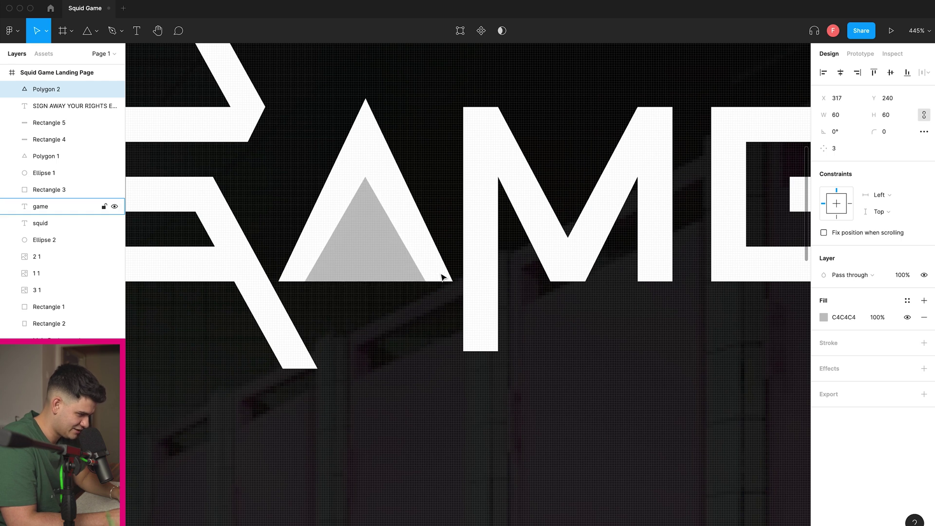
pyautogui.scroll(3, 441, 276)
pyautogui.scroll(-6, 441, 275)
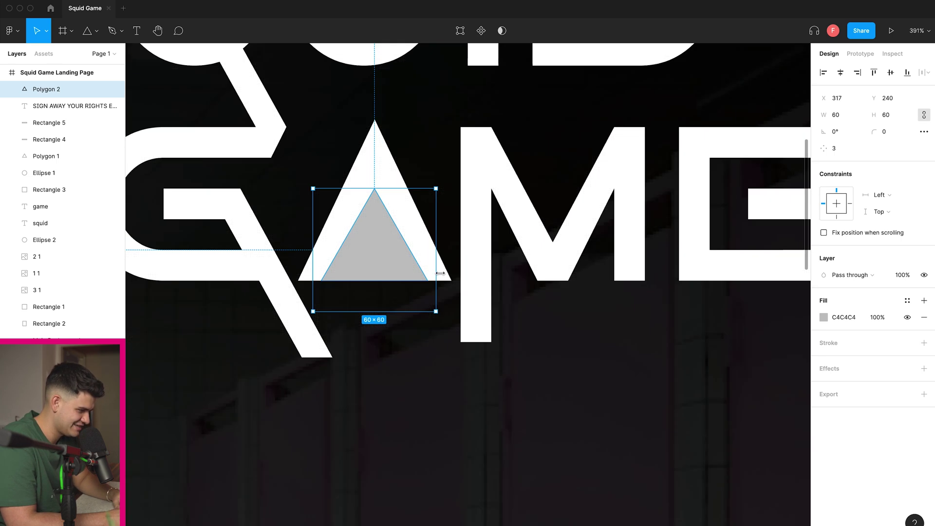
# Step: Fill the triangle pink ED1B76 and layer it beneath the title text
pyautogui.click(824, 317)
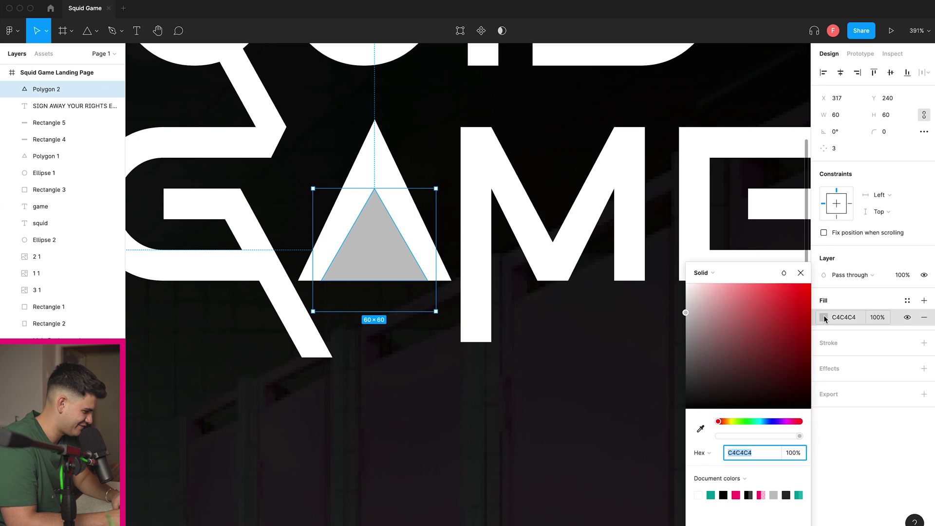
pyautogui.click(736, 494)
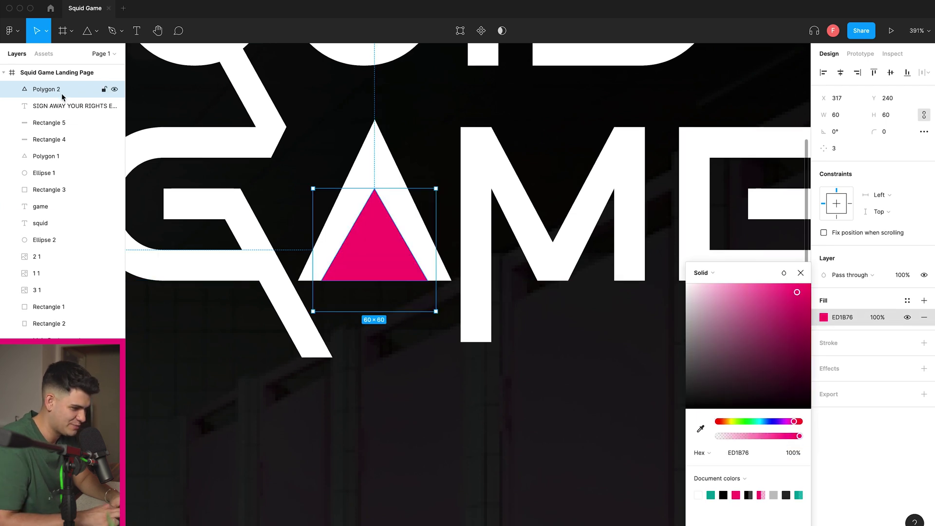
pyautogui.moveTo(59, 232); pyautogui.dragTo(58, 231)
pyautogui.hscroll(8, 507, 331)
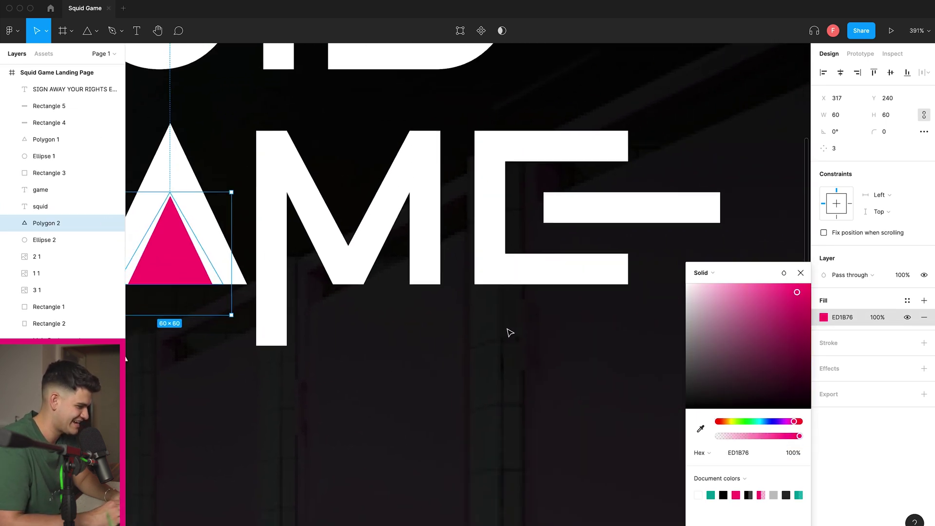
pyautogui.hscroll(-3, 509, 333)
# Step: Draw a 59×59 square inside the E of GAME and nudge it into position
pyautogui.click(97, 30)
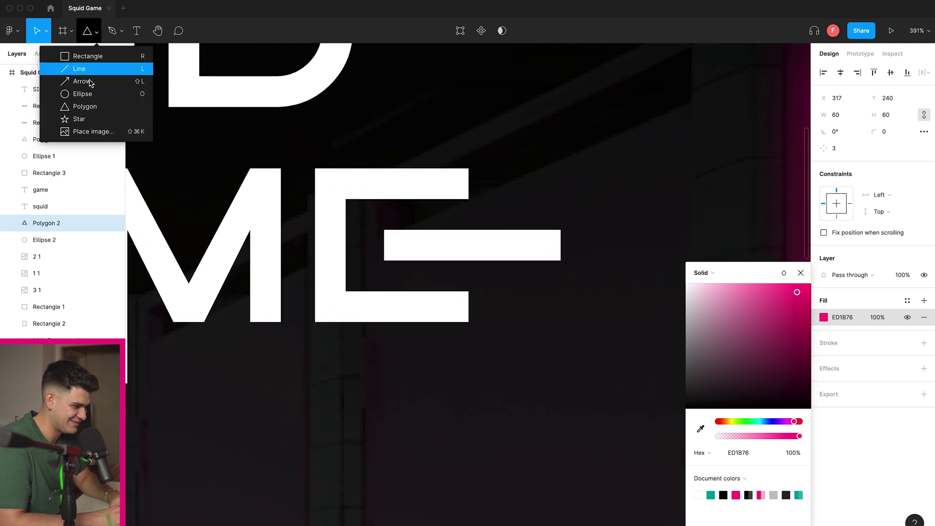
pyautogui.click(102, 54)
pyautogui.moveTo(336, 191); pyautogui.dragTo(457, 312)
pyautogui.press('Right')
pyautogui.press('Right')
pyautogui.scroll(5, 458, 302)
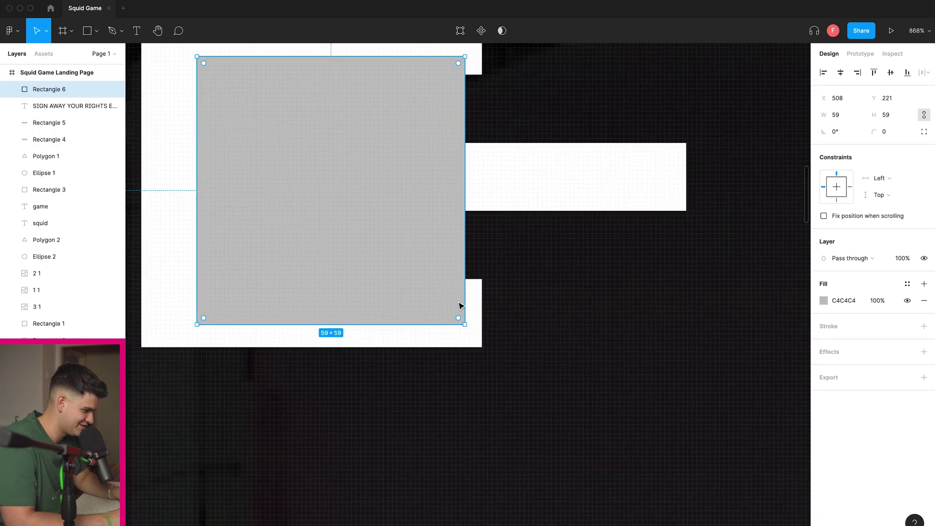
pyautogui.press('Right')
pyautogui.press('Right')
pyautogui.press('Right')
pyautogui.press('Right')
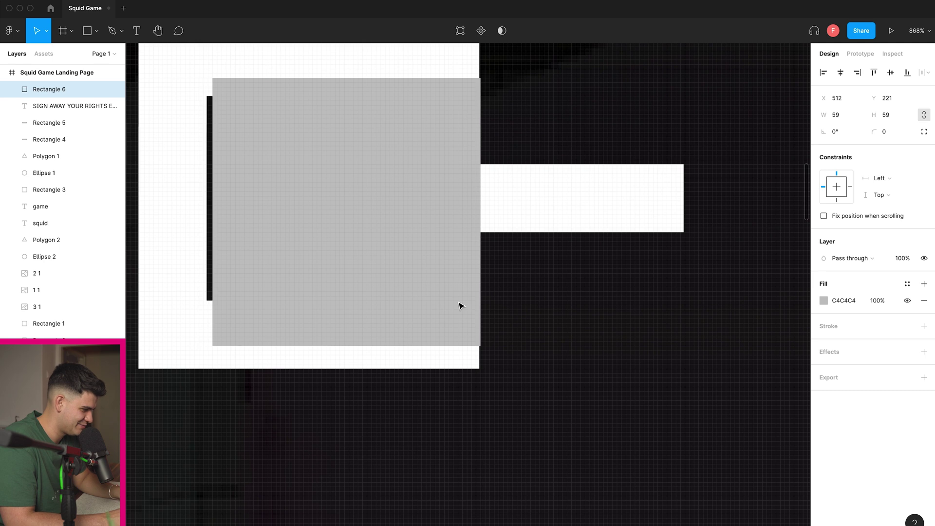
pyautogui.press('Left')
pyautogui.press('Right')
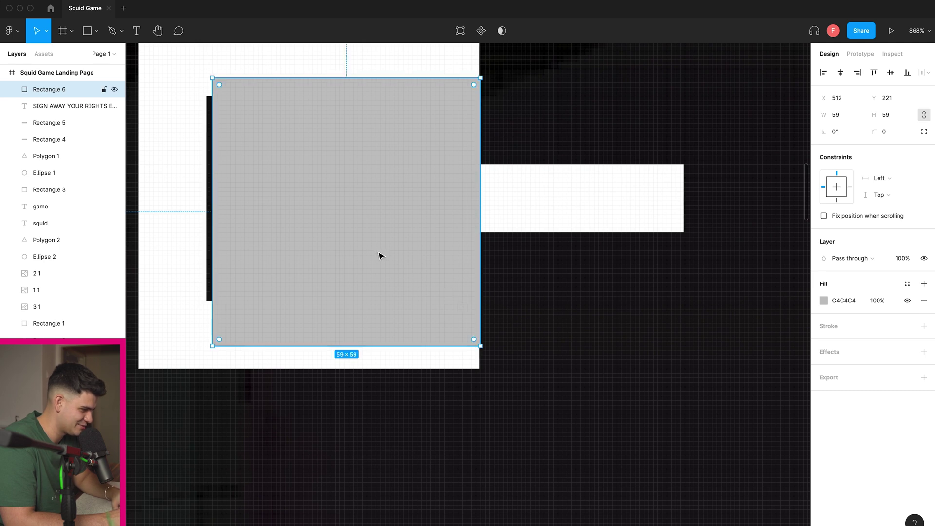
# Step: Widen the square to 62 px and fine-tune its alignment in the E
pyautogui.moveTo(211, 204); pyautogui.dragTo(198, 205)
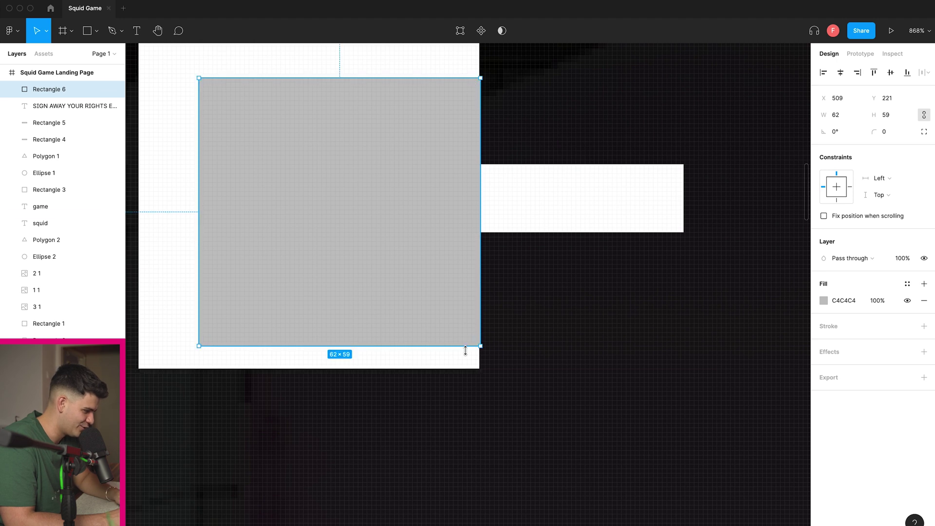
pyautogui.scroll(5, 466, 351)
pyautogui.scroll(5, 596, 310)
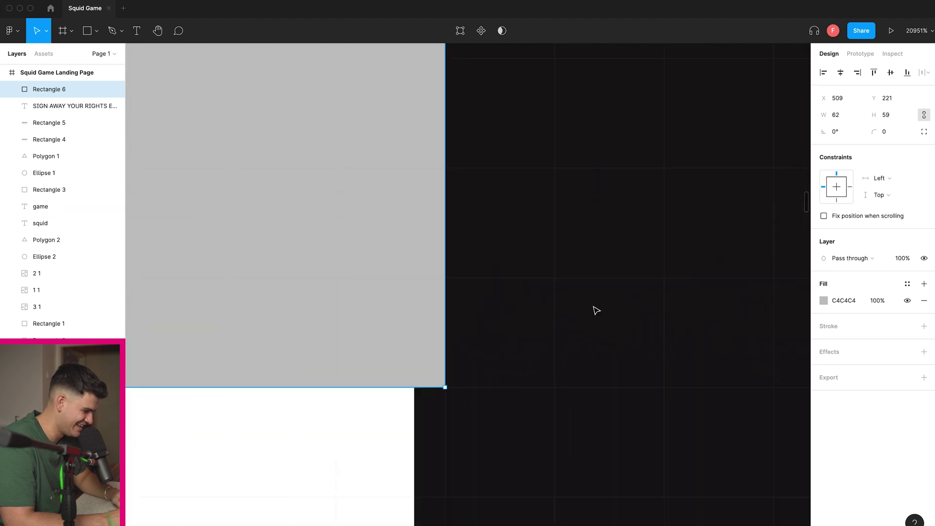
pyautogui.press('Left')
pyautogui.press('Right')
pyautogui.press('Left')
pyautogui.press('Right')
pyautogui.press('Left')
pyautogui.press('Right')
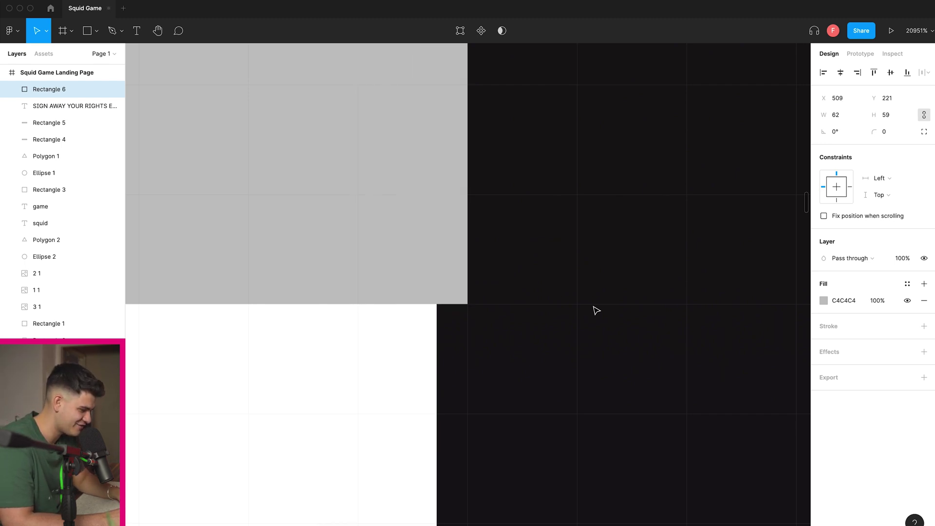
pyautogui.scroll(-6, 596, 310)
pyautogui.scroll(-5, 592, 308)
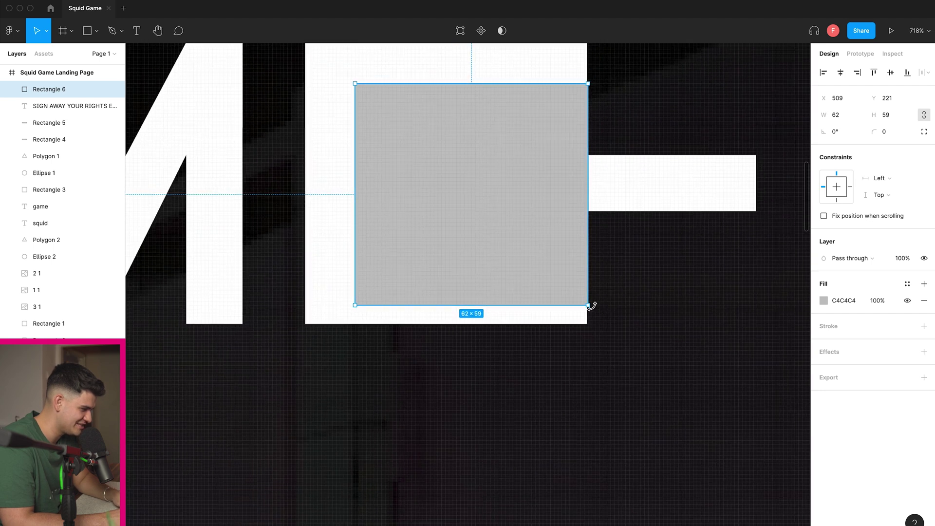
pyautogui.scroll(-3, 594, 318)
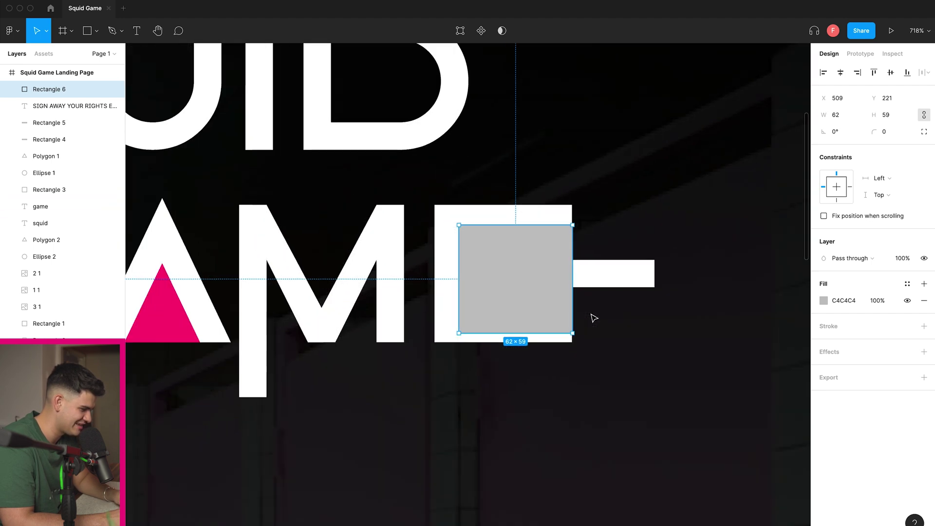
# Step: Fill the square pink ED1B76, layer it behind the E's white bar, and fit the page in view
pyautogui.click(823, 300)
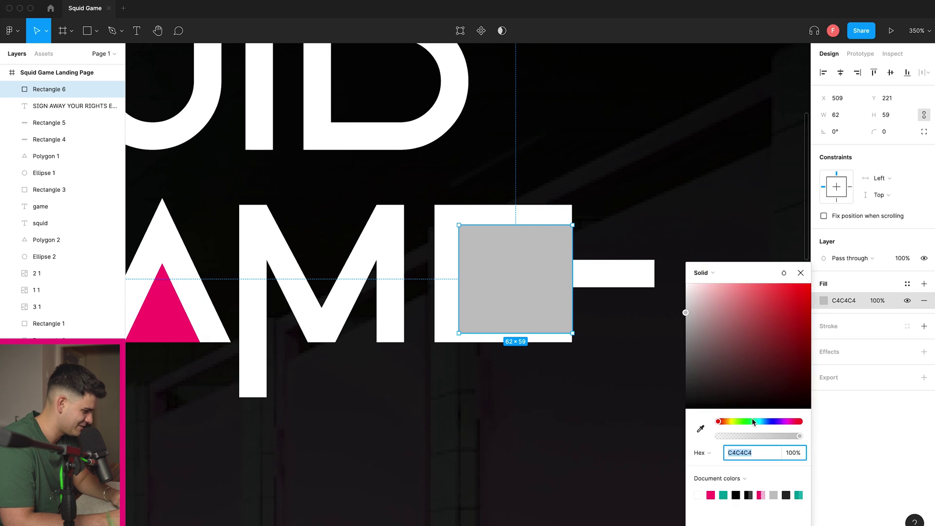
pyautogui.click(710, 495)
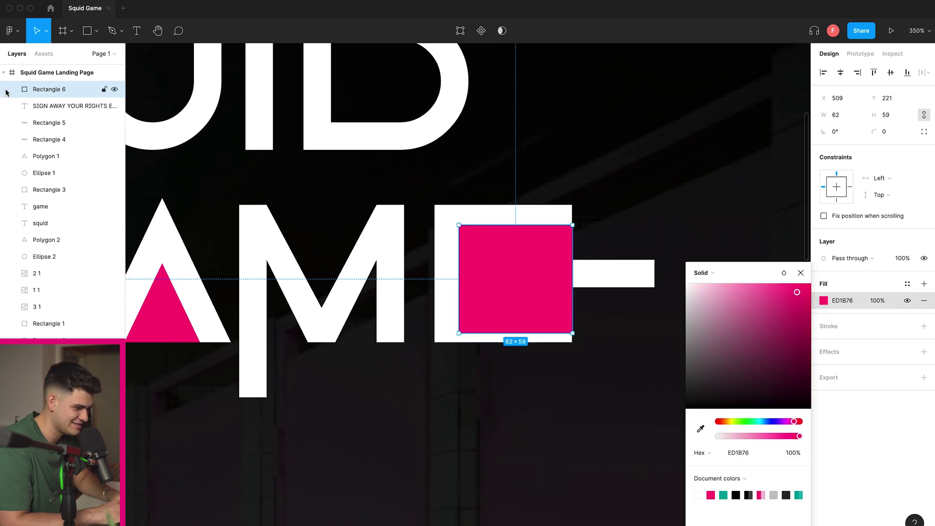
pyautogui.moveTo(57, 269); pyautogui.dragTo(57, 266)
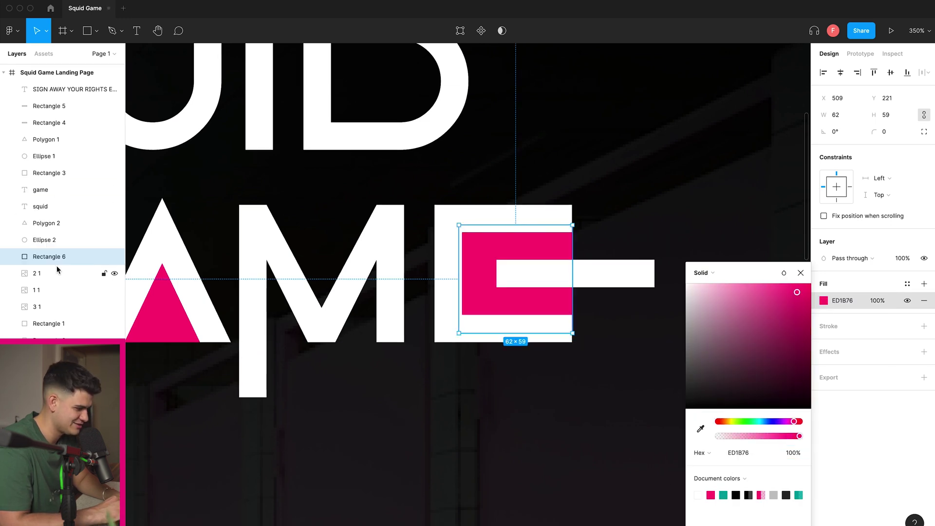
pyautogui.click(553, 143)
pyautogui.hotkey('shift', '1')
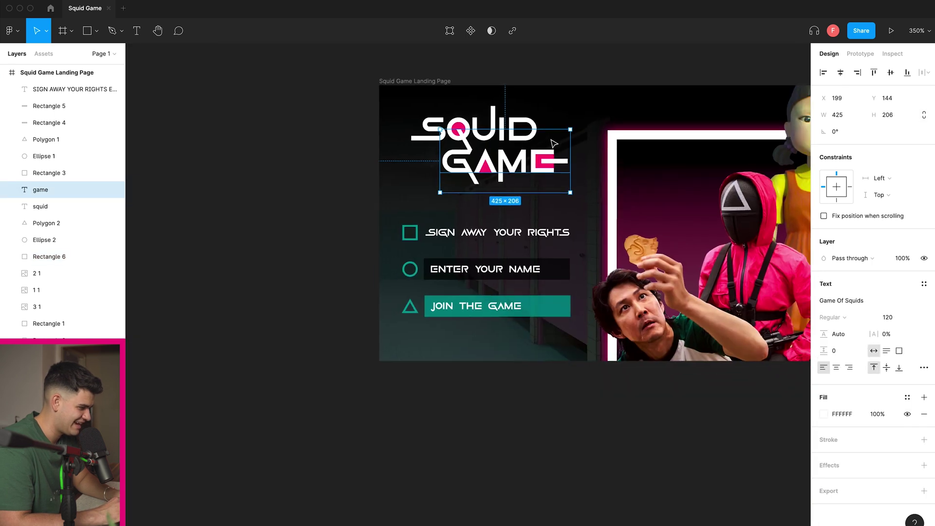
pyautogui.click(481, 67)
pyautogui.hscroll(1, 514, 83)
pyautogui.hscroll(4, 515, 83)
pyautogui.scroll(2, 515, 82)
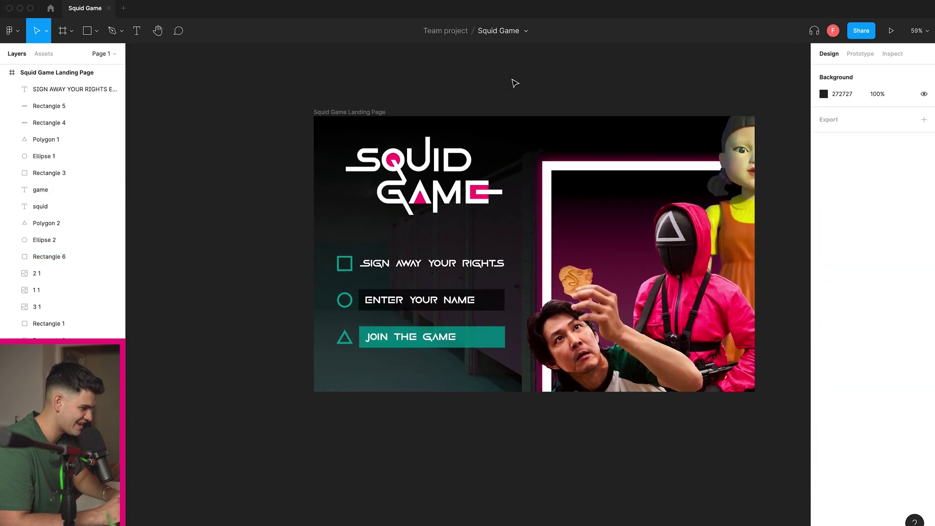